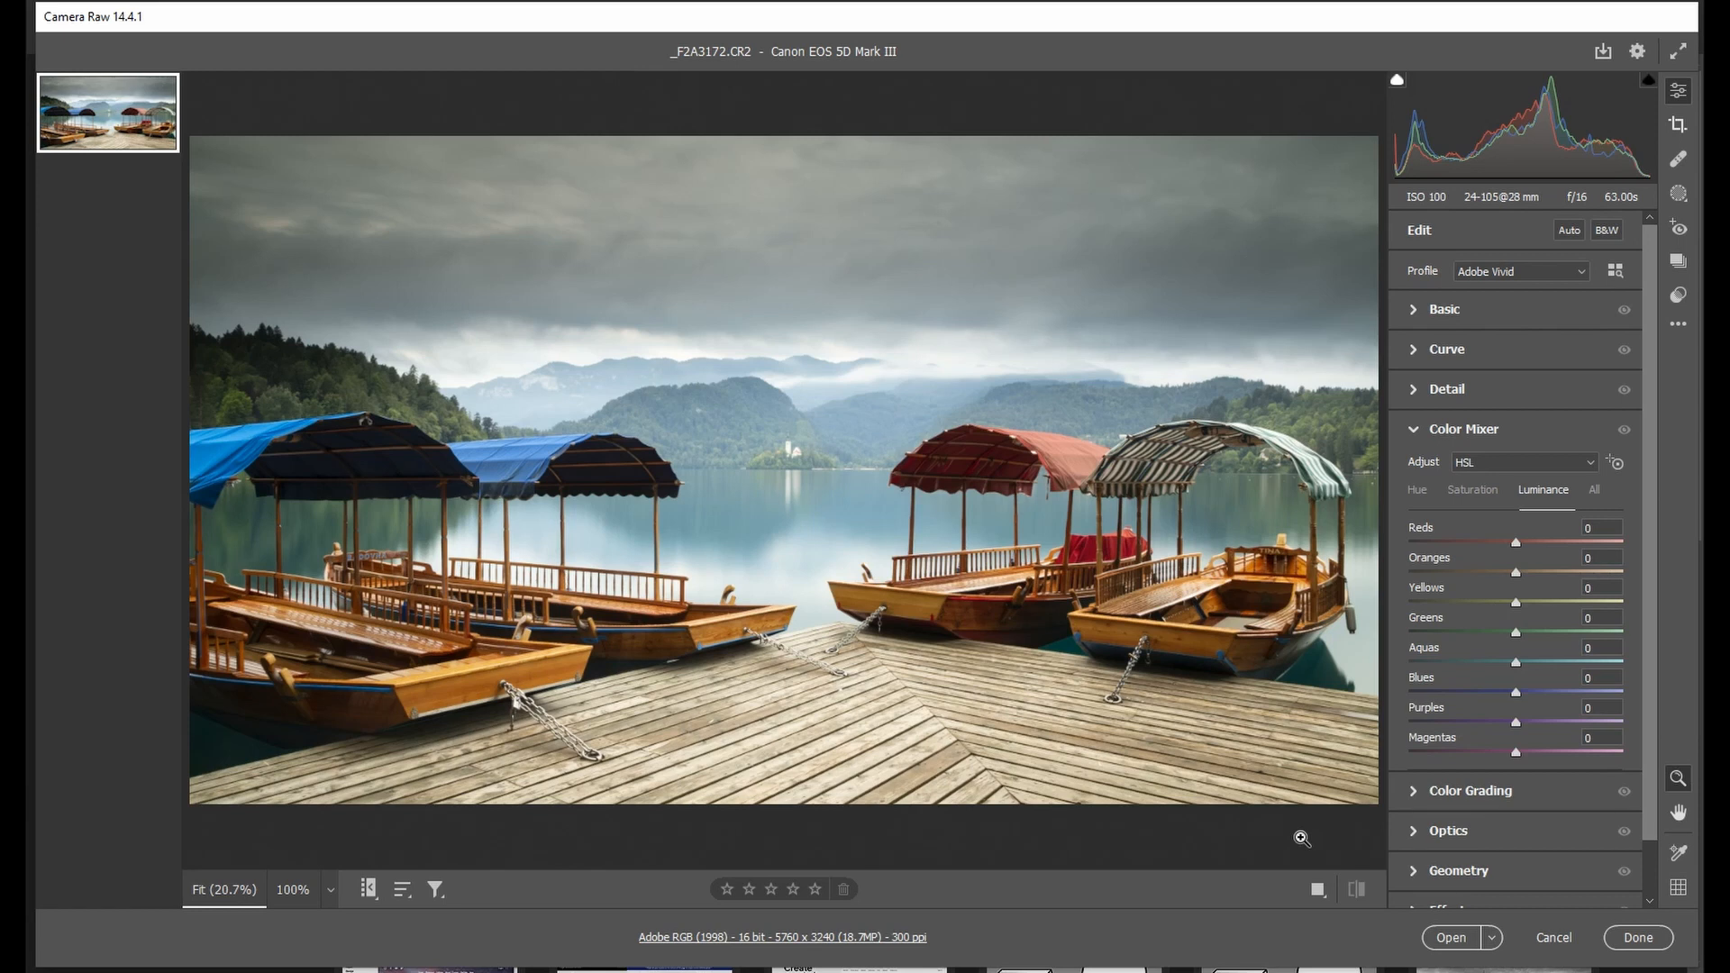
pyautogui.click(782, 459)
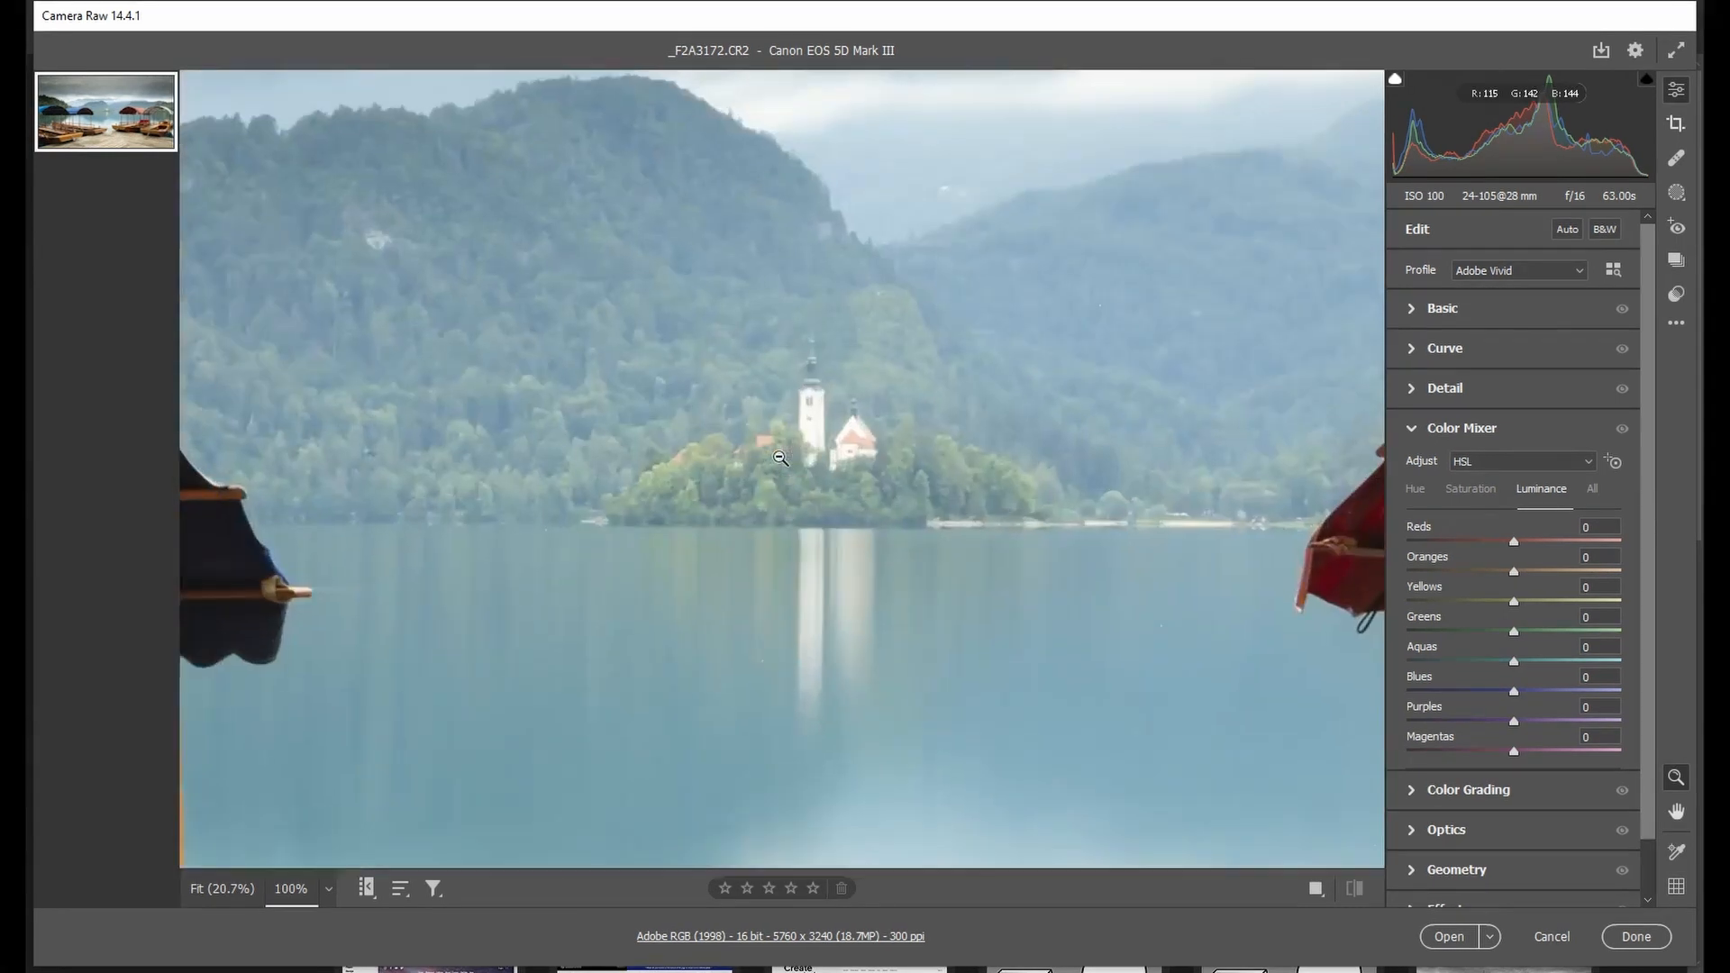
pyautogui.click(1676, 889)
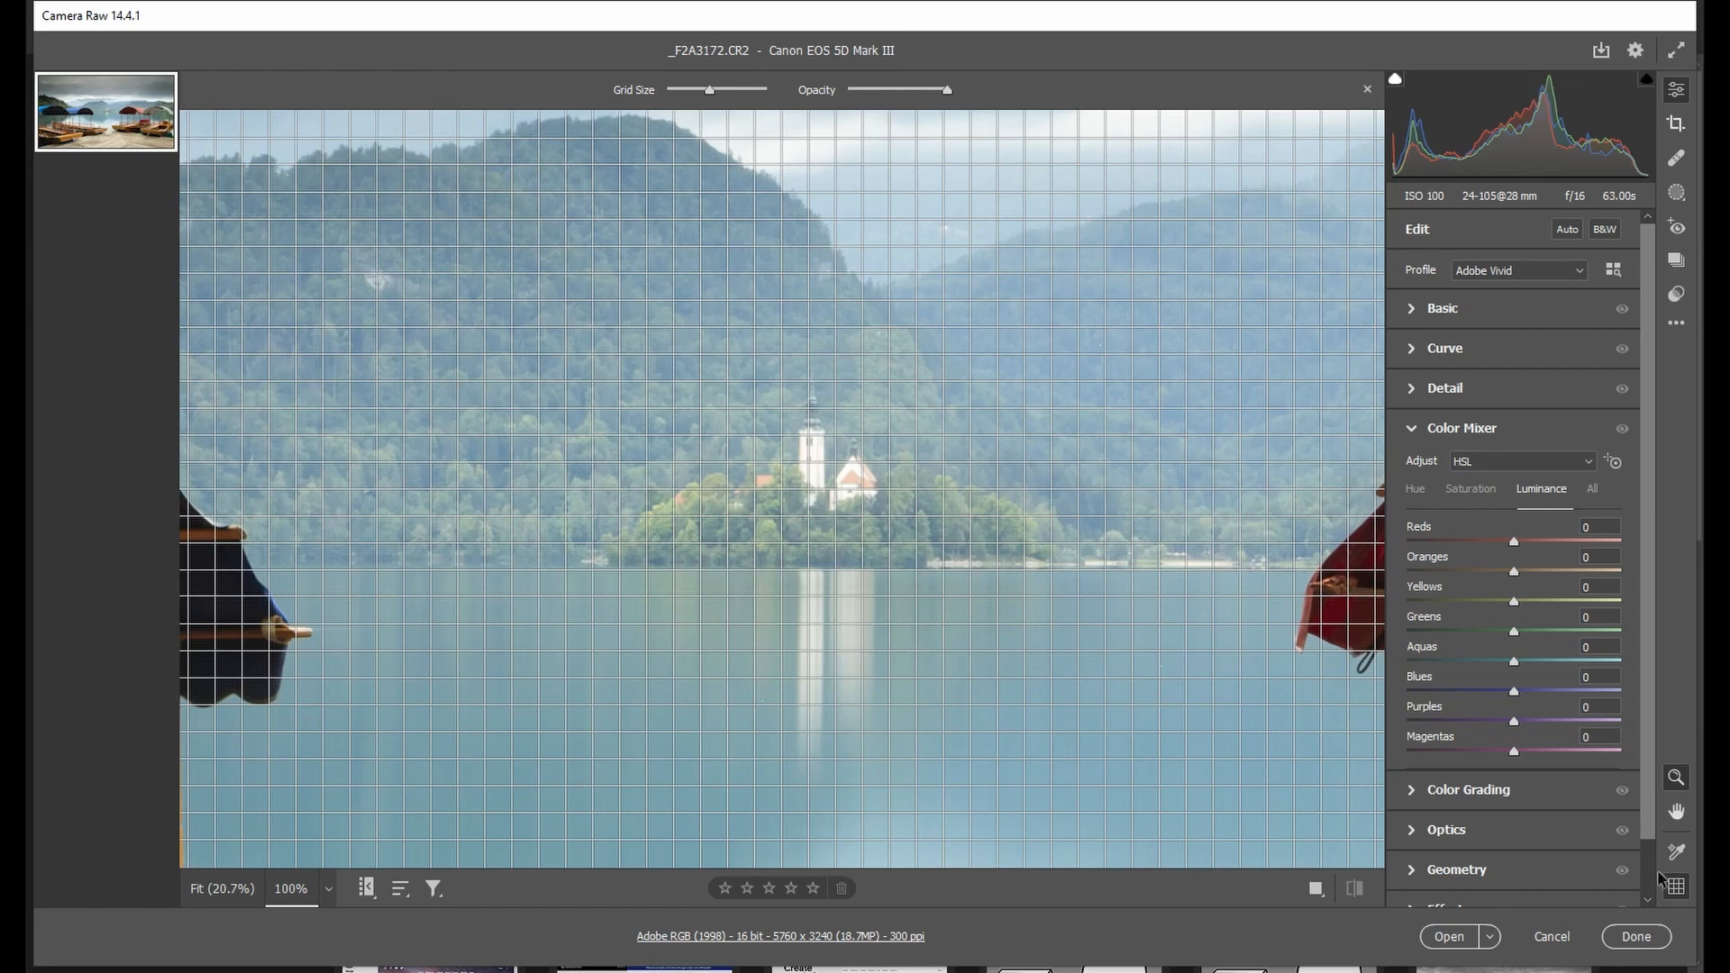
pyautogui.click(881, 487)
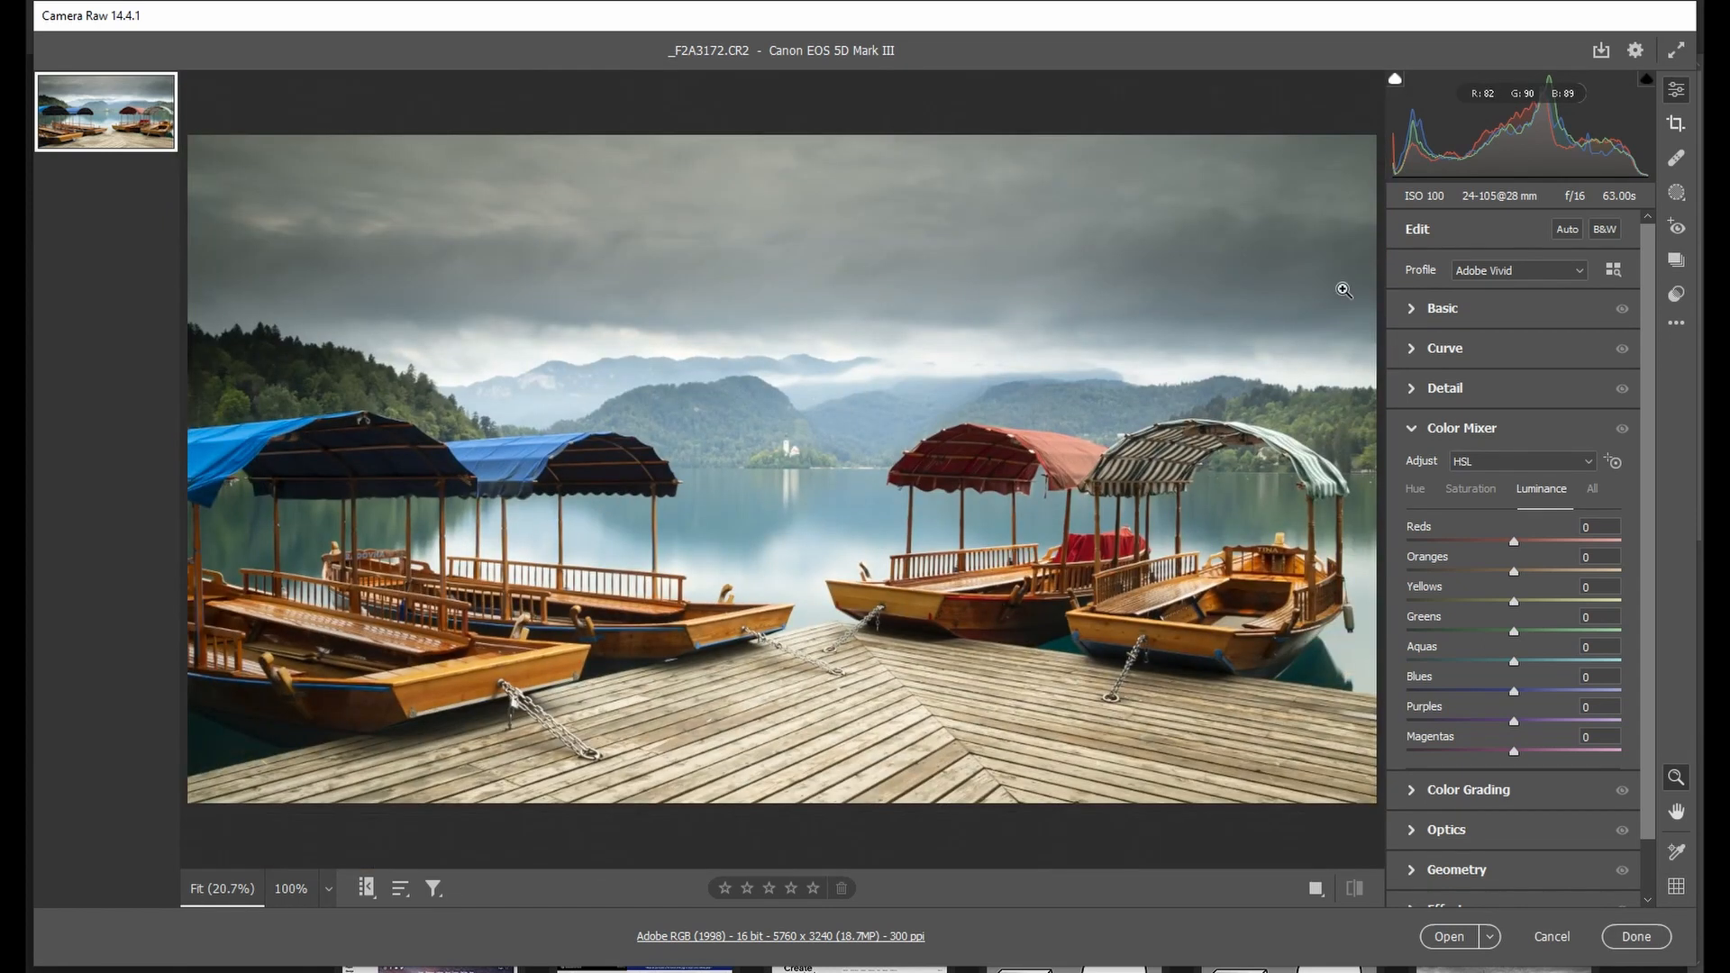
# In the Basic adjustments, set Contrast to +12 and Highlights to -100.
pyautogui.click(1447, 308)
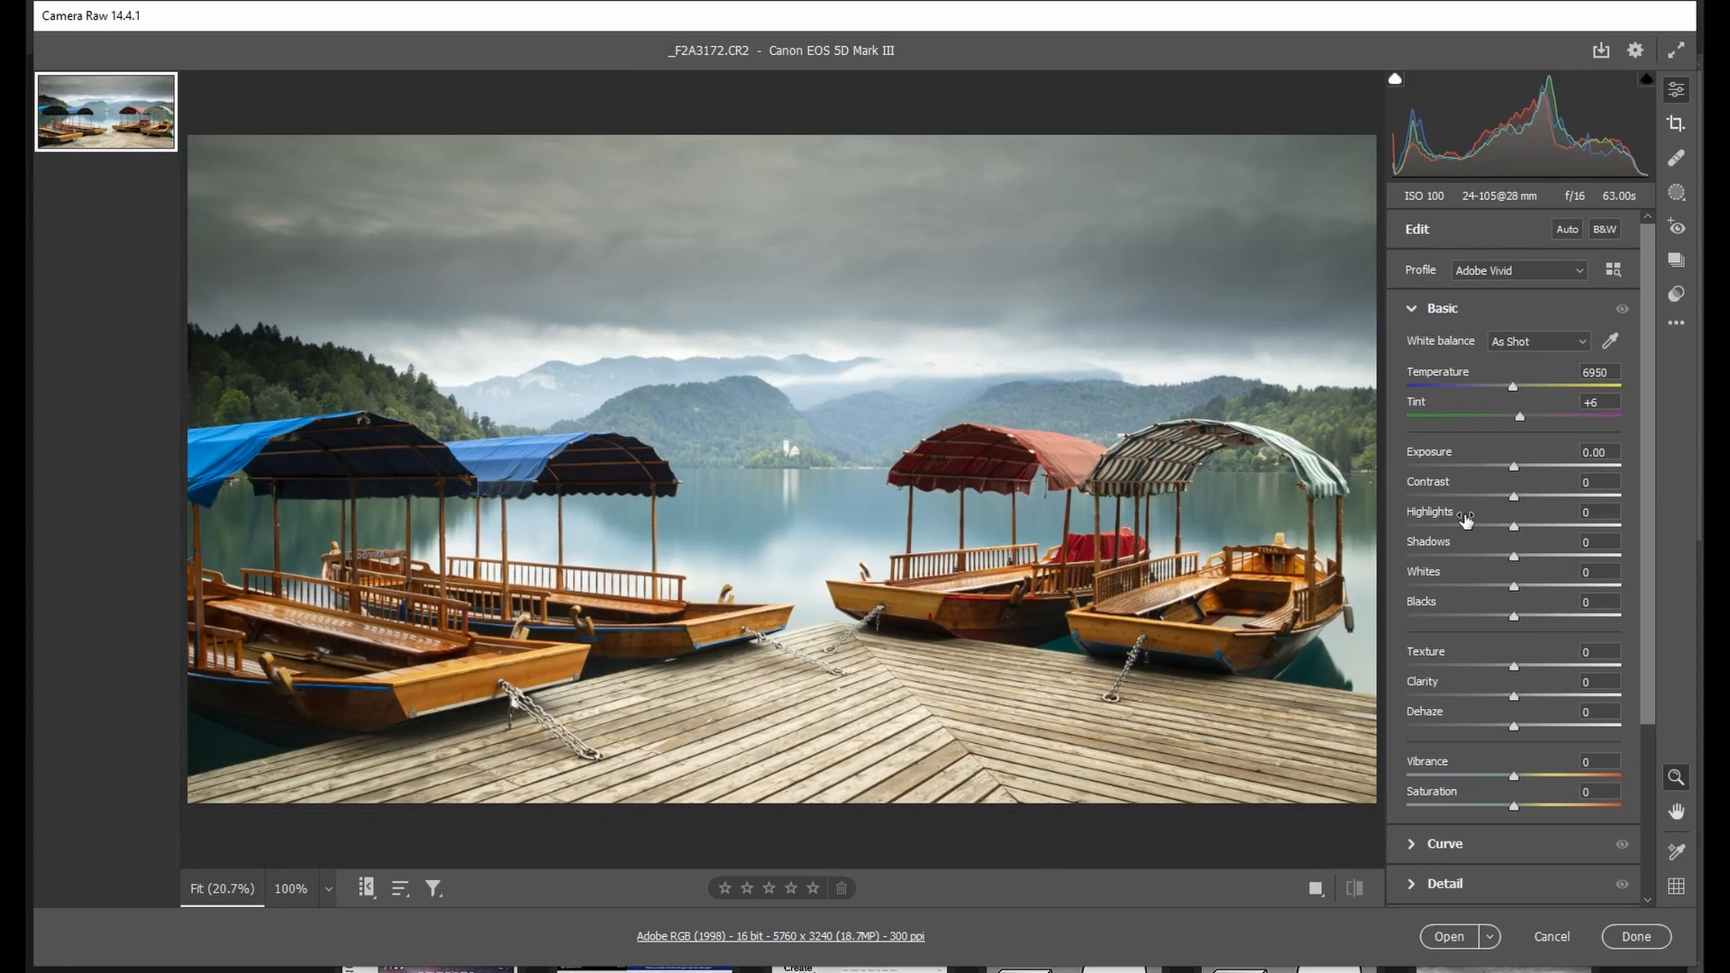
pyautogui.moveTo(1514, 495); pyautogui.dragTo(1531, 498)
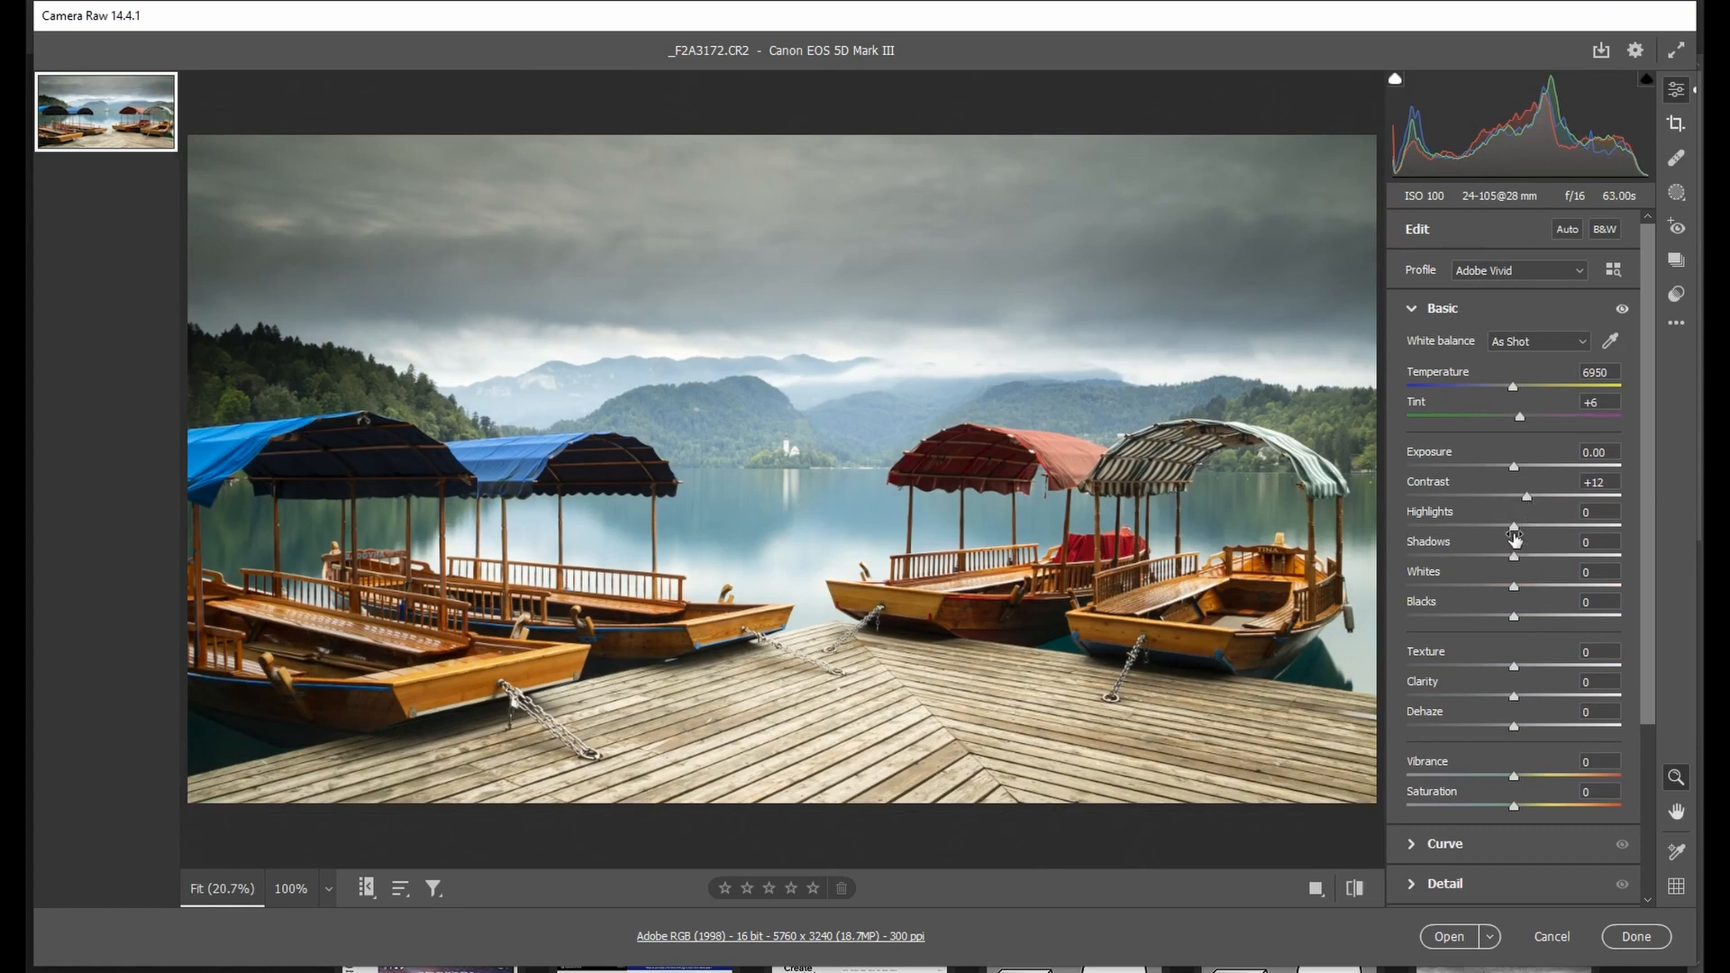
pyautogui.moveTo(1514, 533); pyautogui.dragTo(1376, 536)
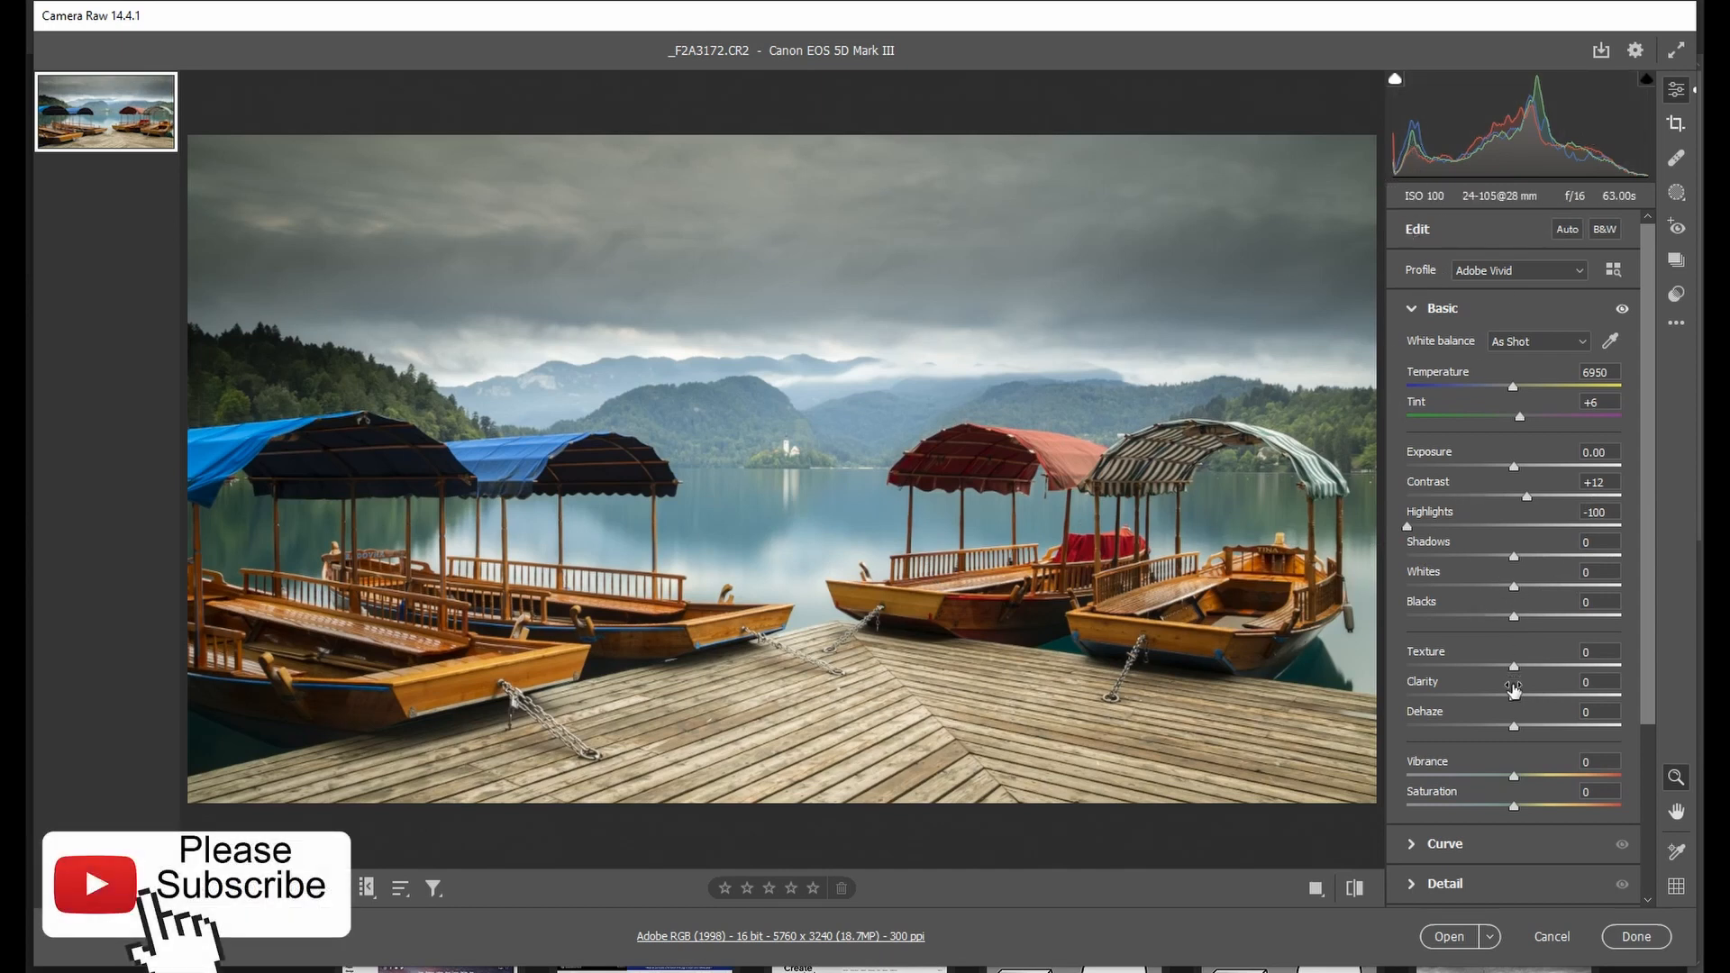
# Set the photo's Dehaze to +14, Clarity to +12 and Texture to +8.
pyautogui.moveTo(1516, 733); pyautogui.dragTo(1533, 731)
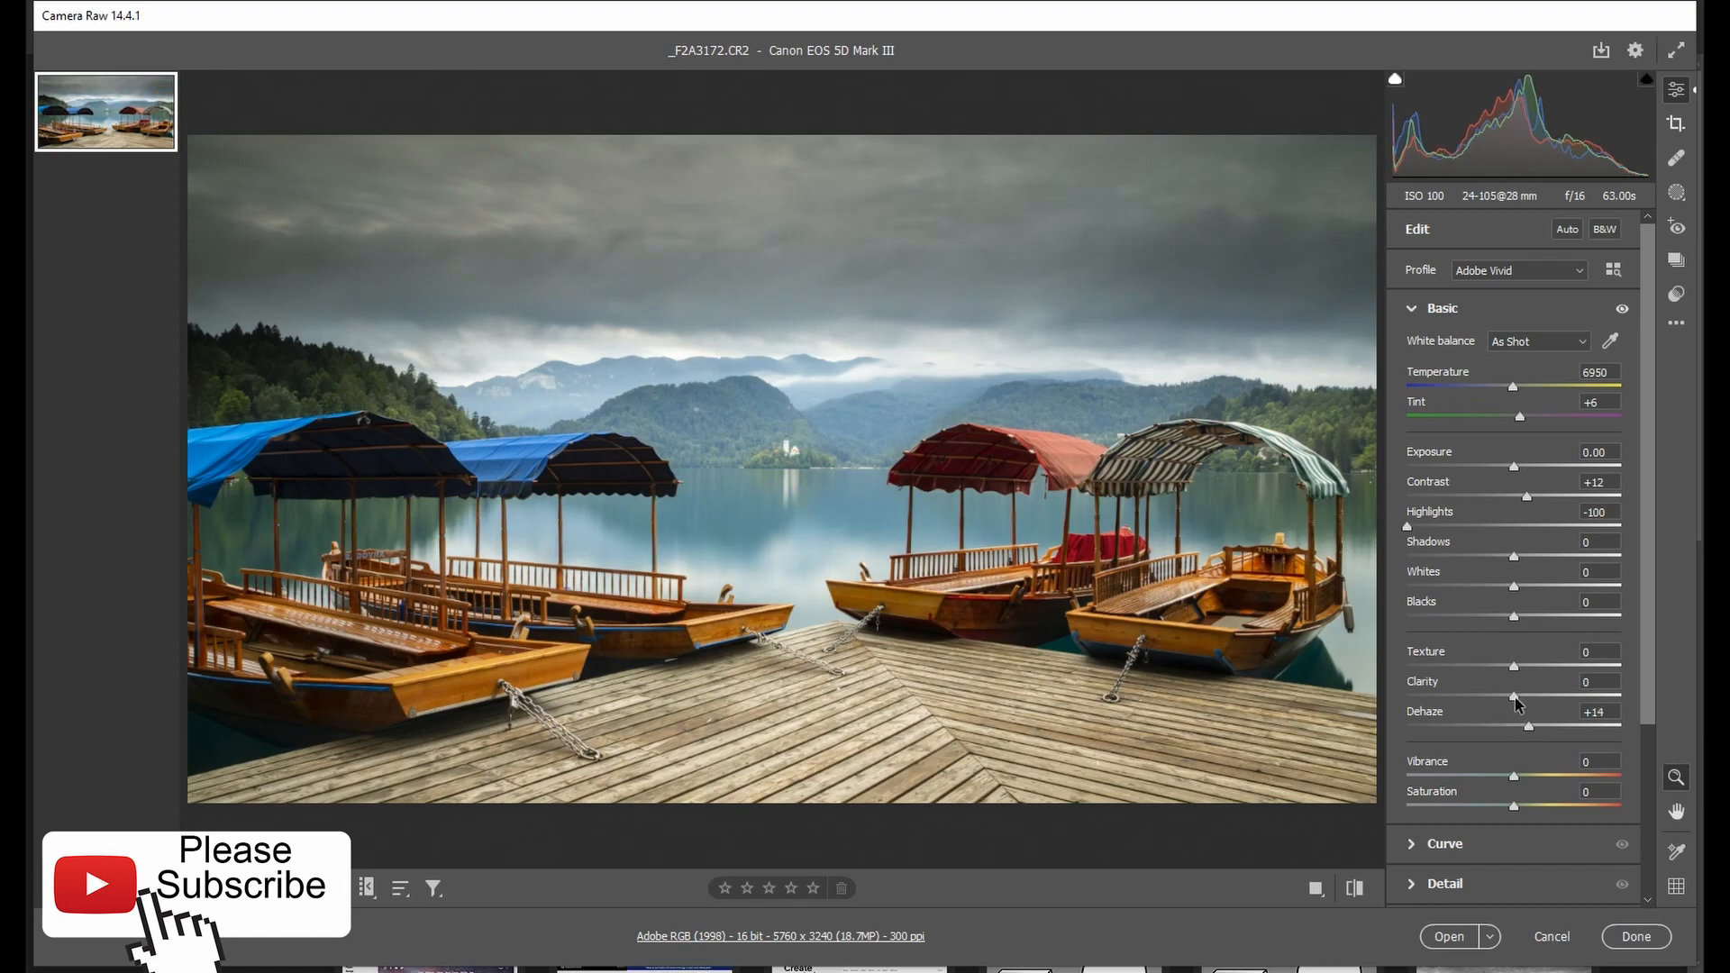
pyautogui.moveTo(1515, 697)
pyautogui.mouseDown()
pyautogui.moveTo(1543, 700)
pyautogui.moveTo(1527, 699)
pyautogui.mouseUp()
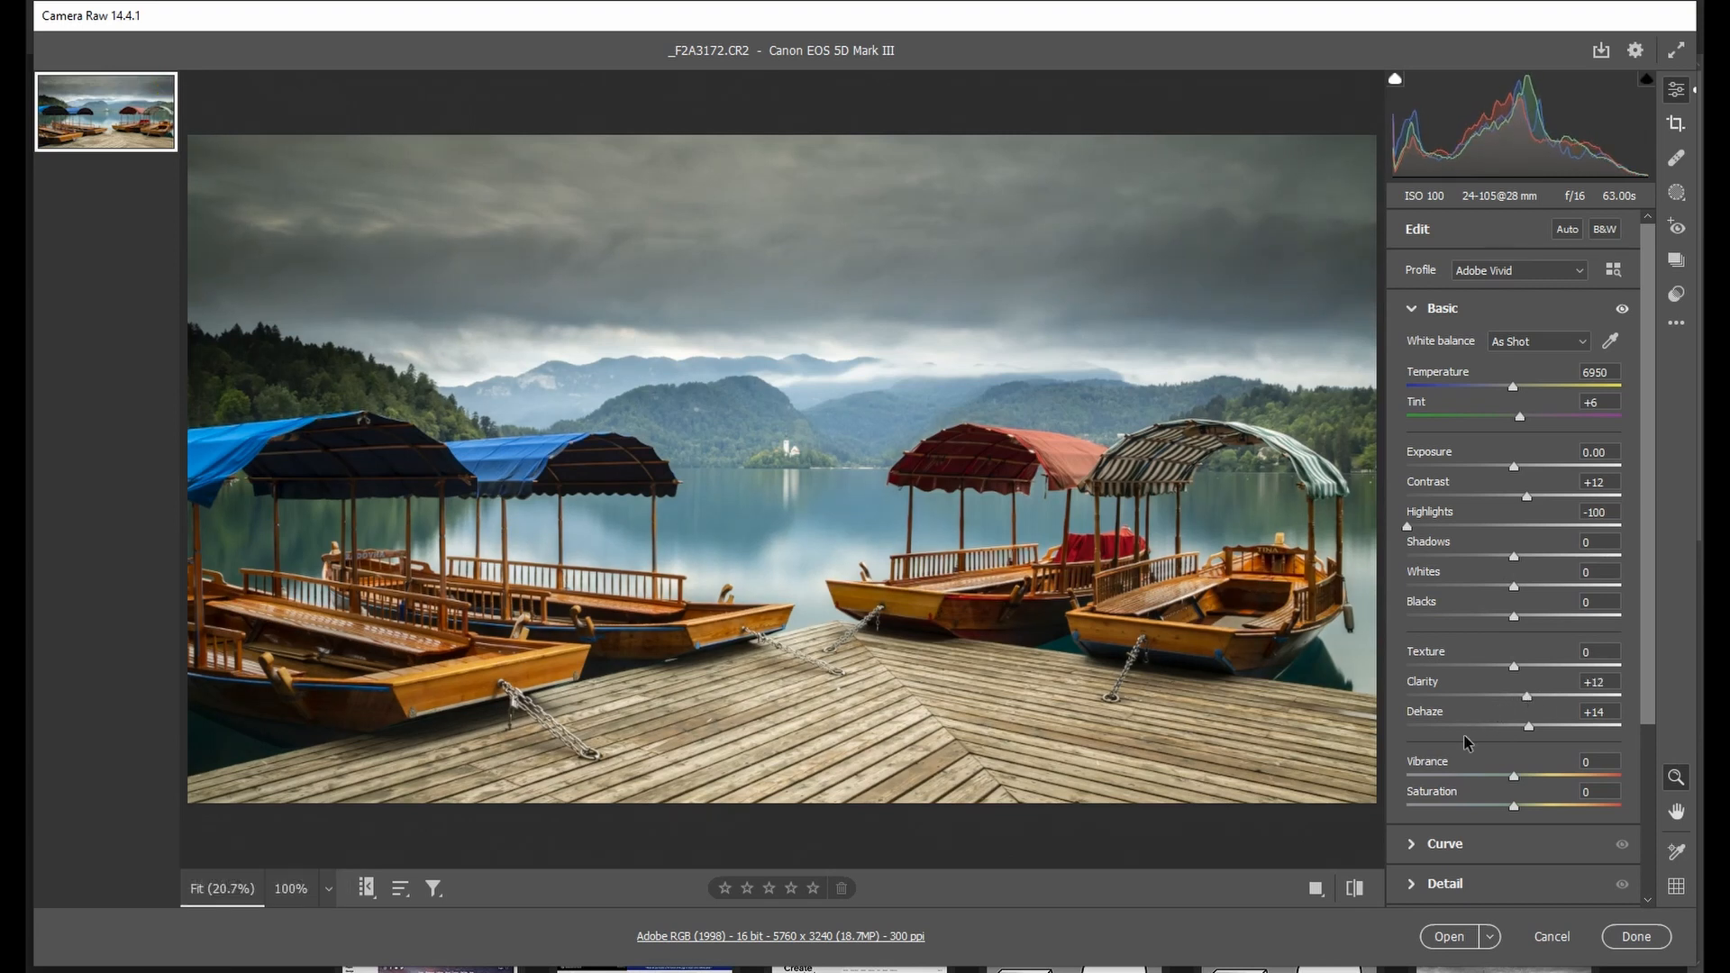
pyautogui.click(1522, 668)
pyautogui.moveTo(1522, 680)
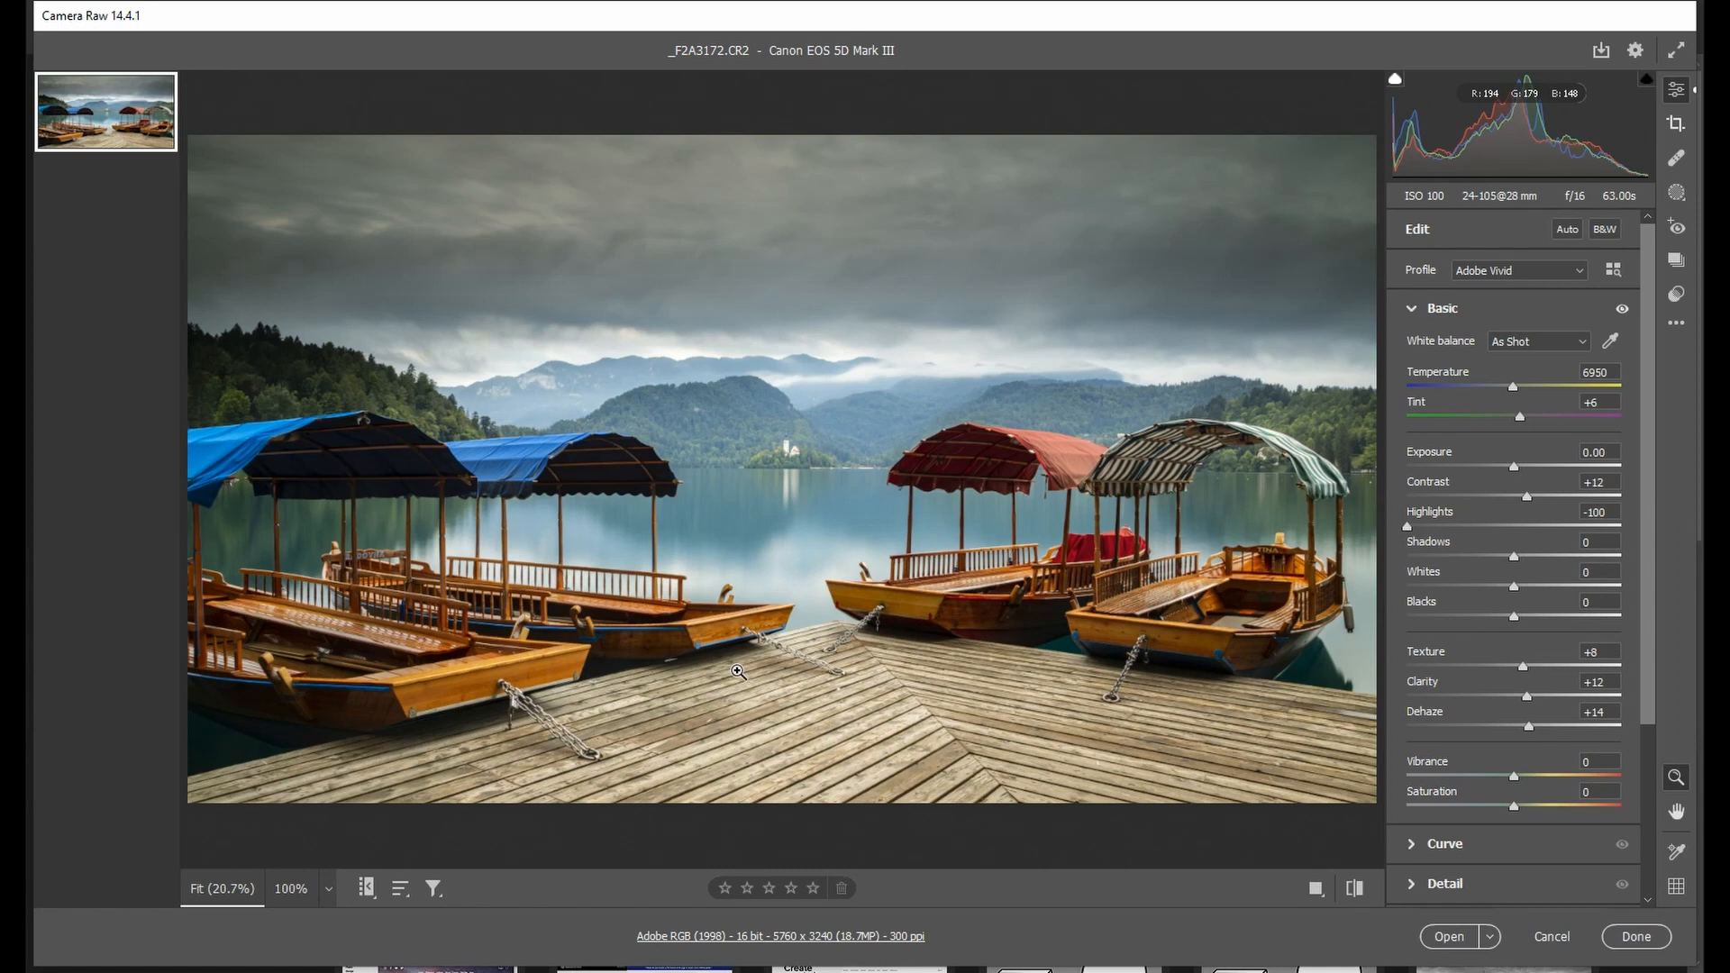
# Change the photo's white balance to the Shade preset.
pyautogui.click(1563, 347)
pyautogui.click(1564, 360)
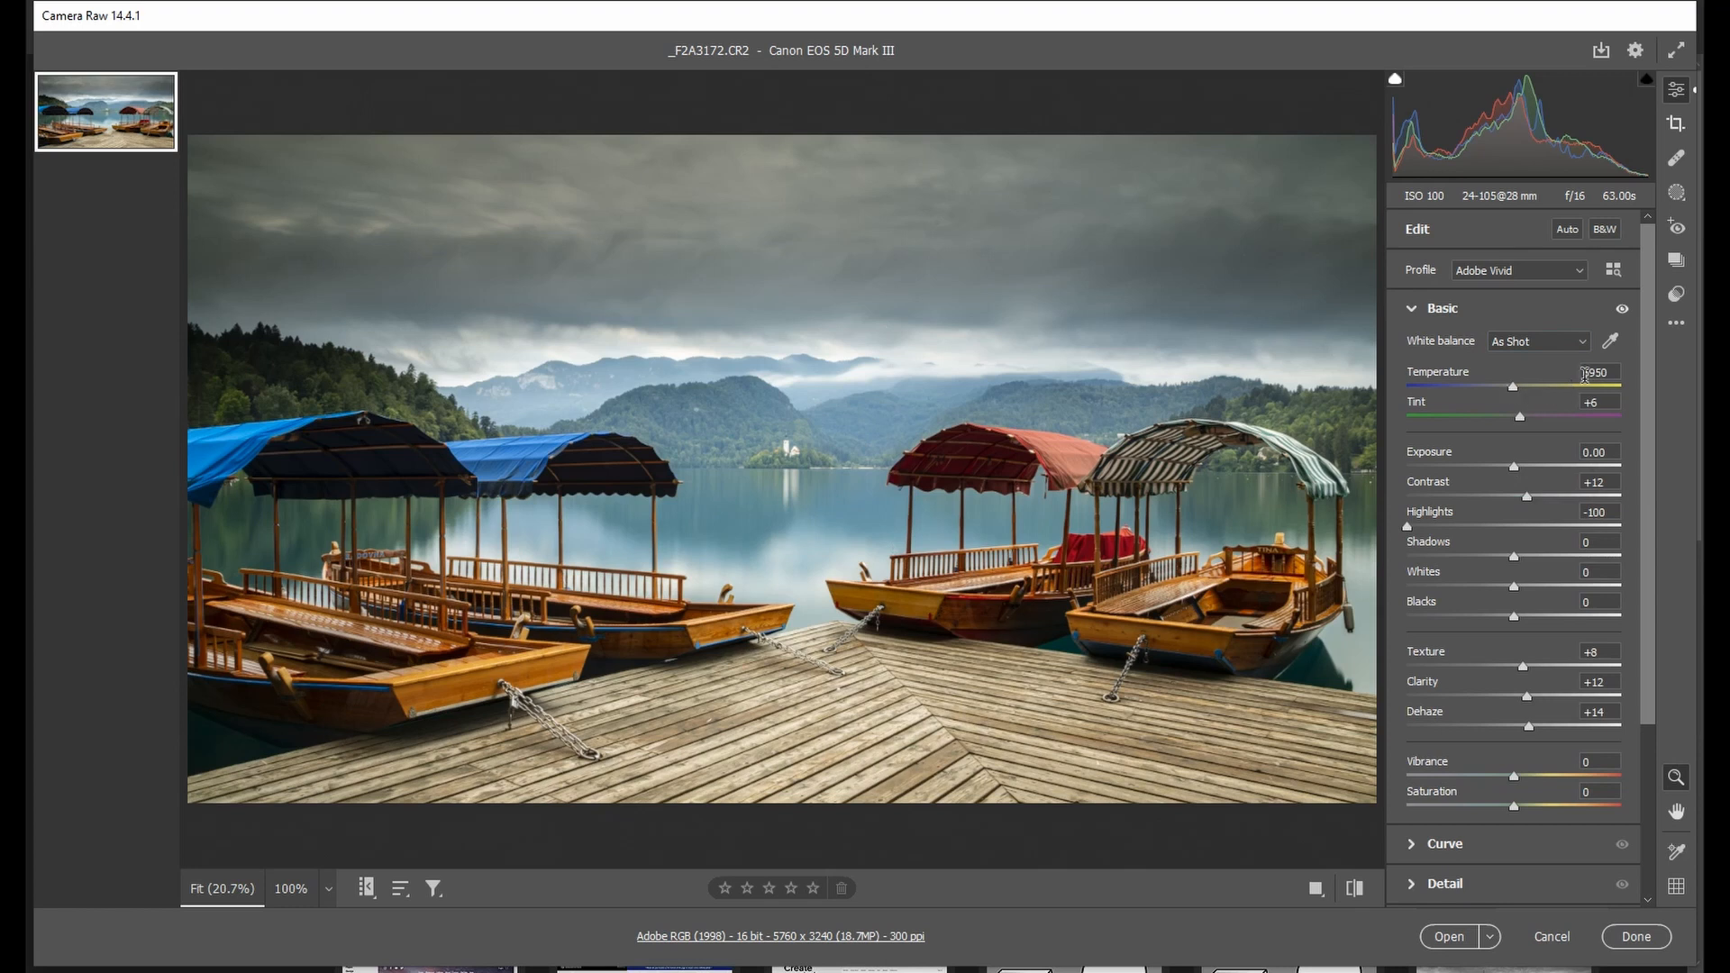
pyautogui.click(1570, 348)
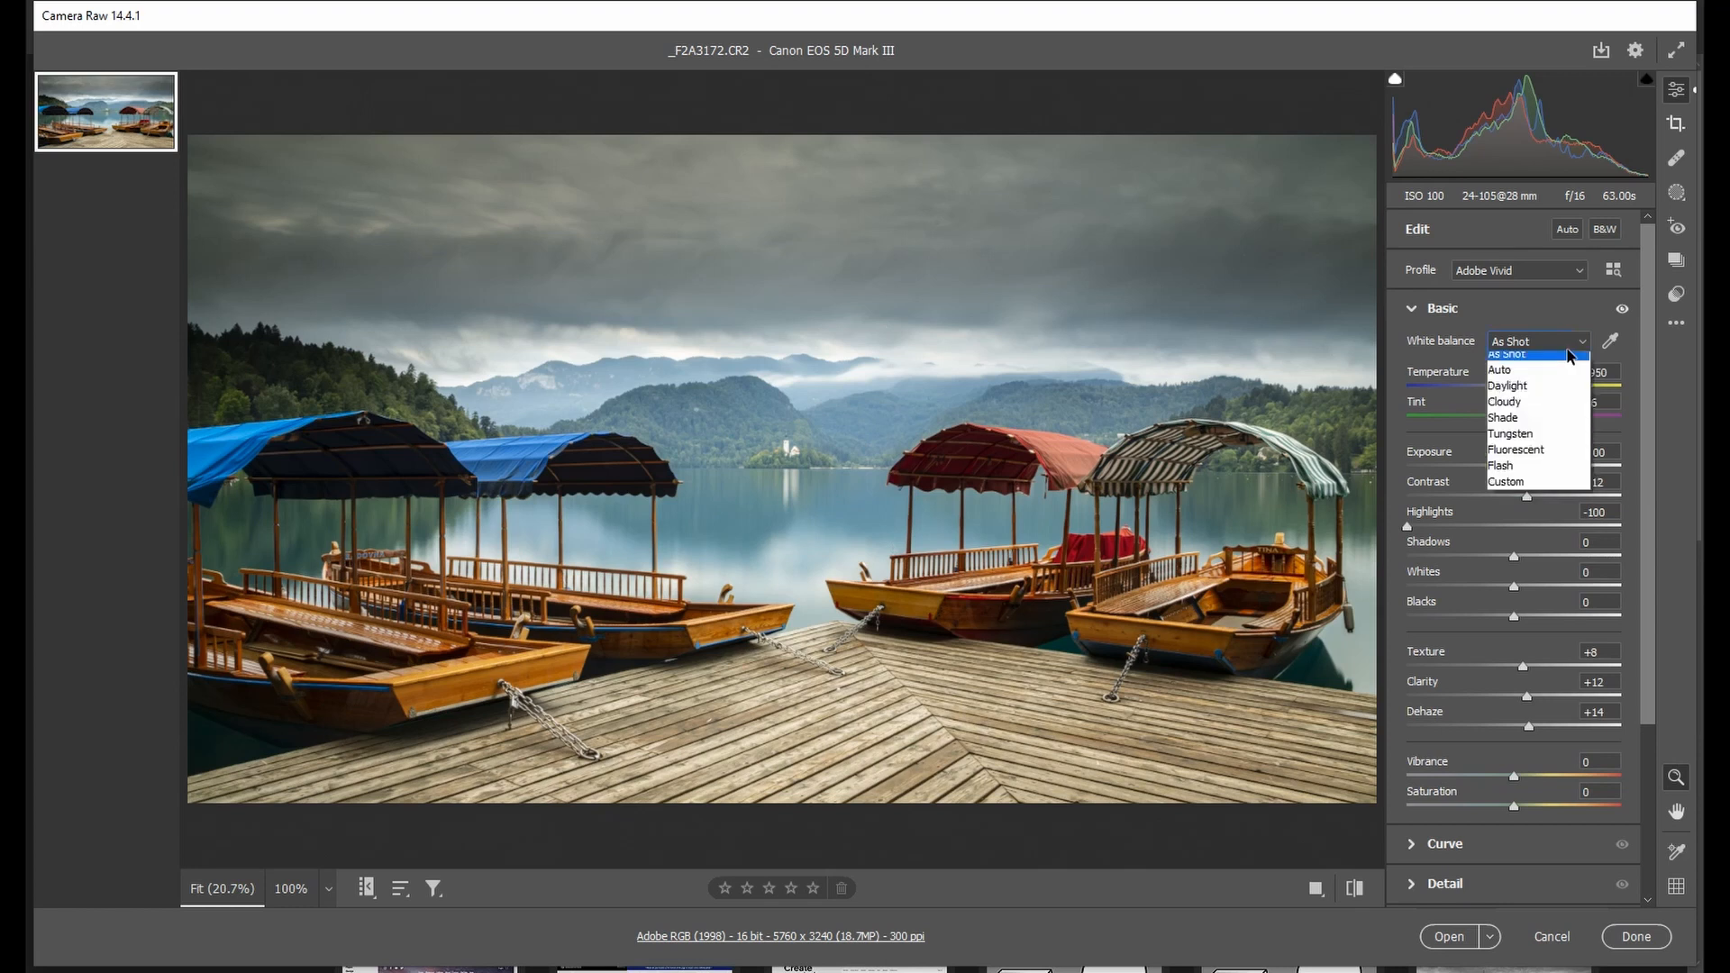
pyautogui.click(1530, 425)
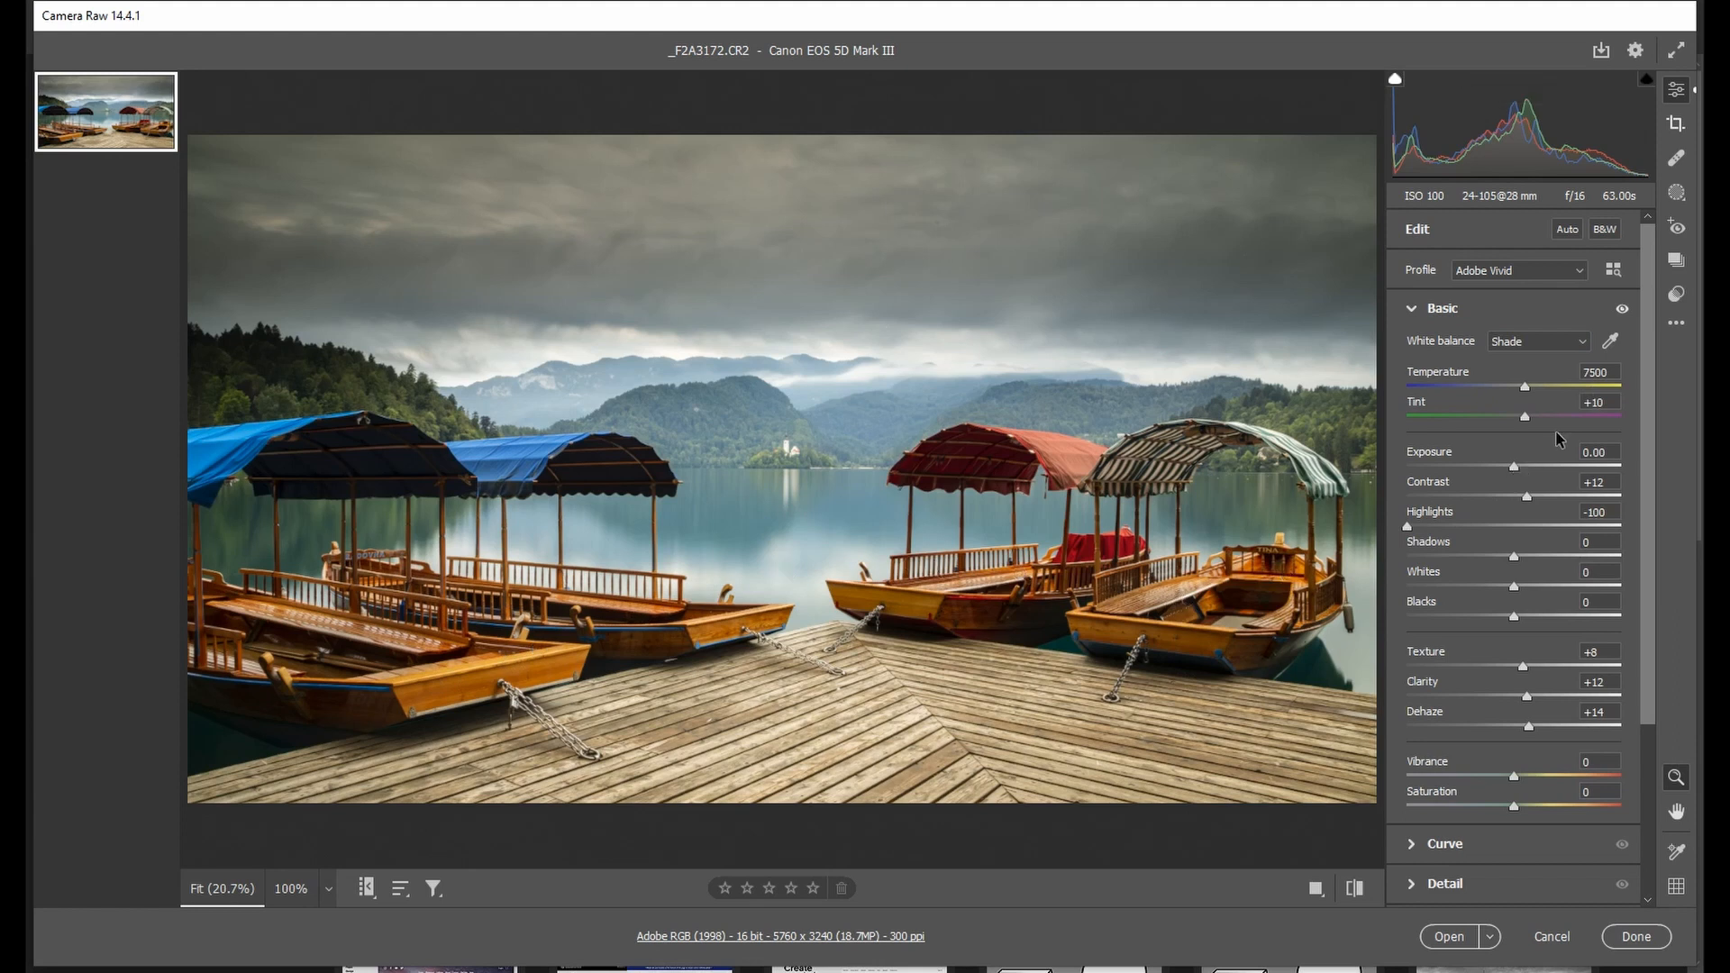
# Compare the As Shot and Shade white balance presets on the photo, ending on Shade.
pyautogui.click(1561, 343)
pyautogui.click(1549, 362)
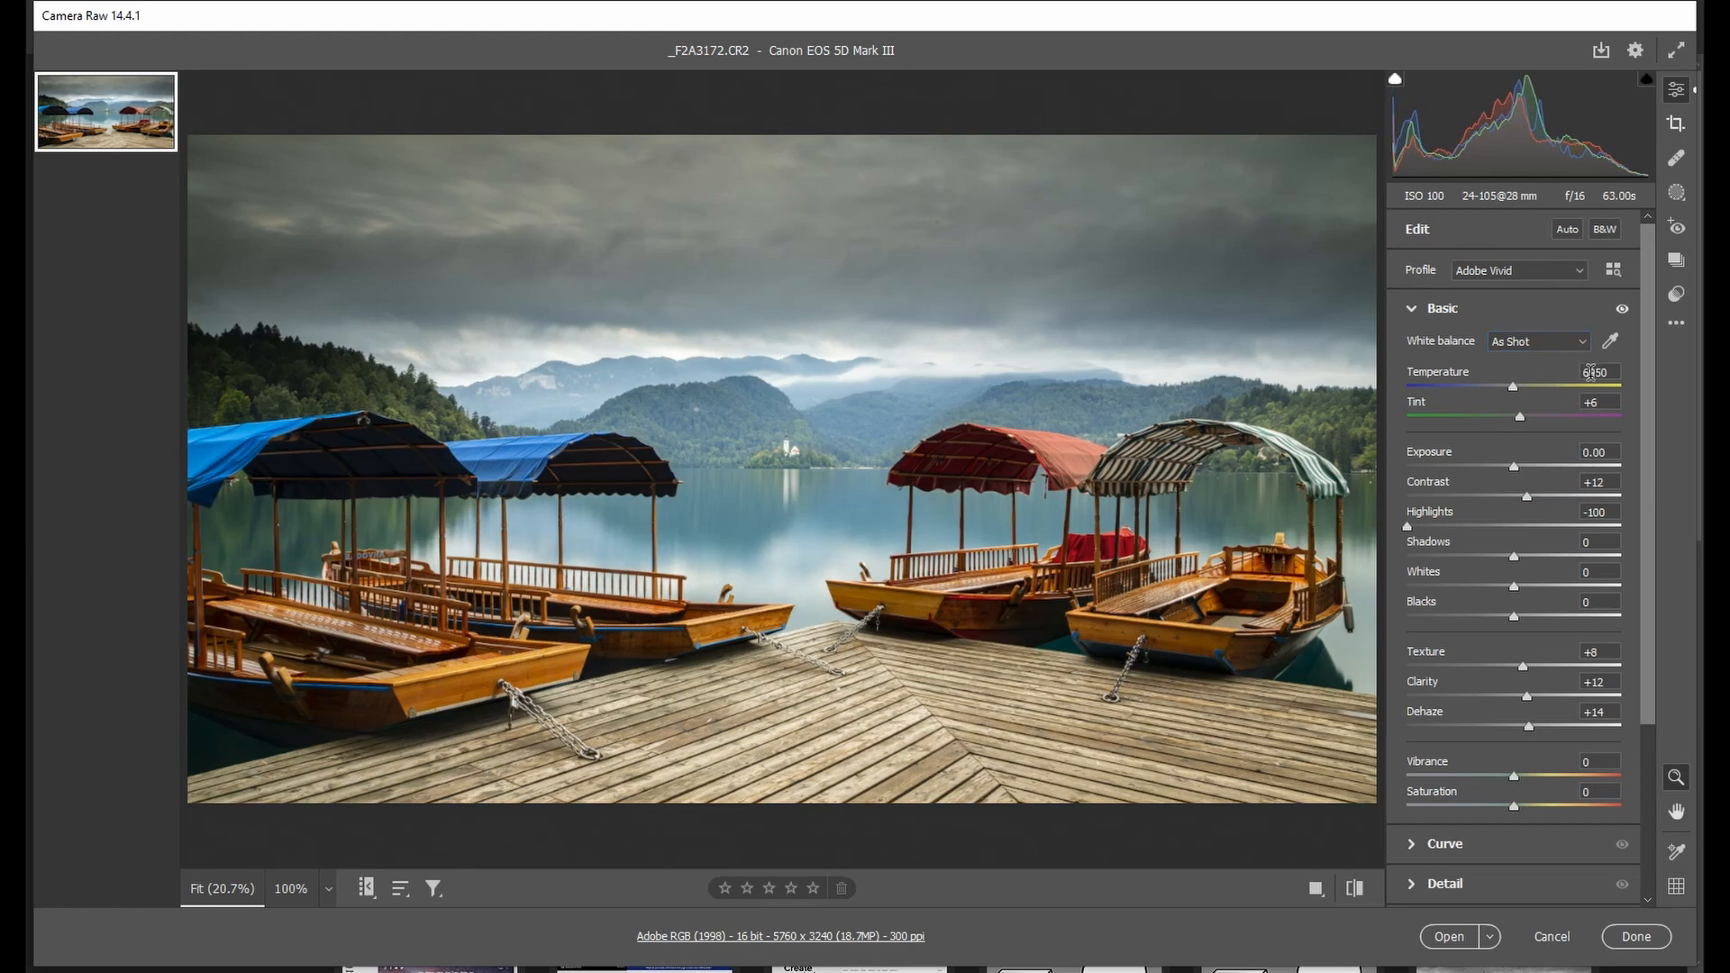
pyautogui.click(1566, 343)
pyautogui.click(1550, 427)
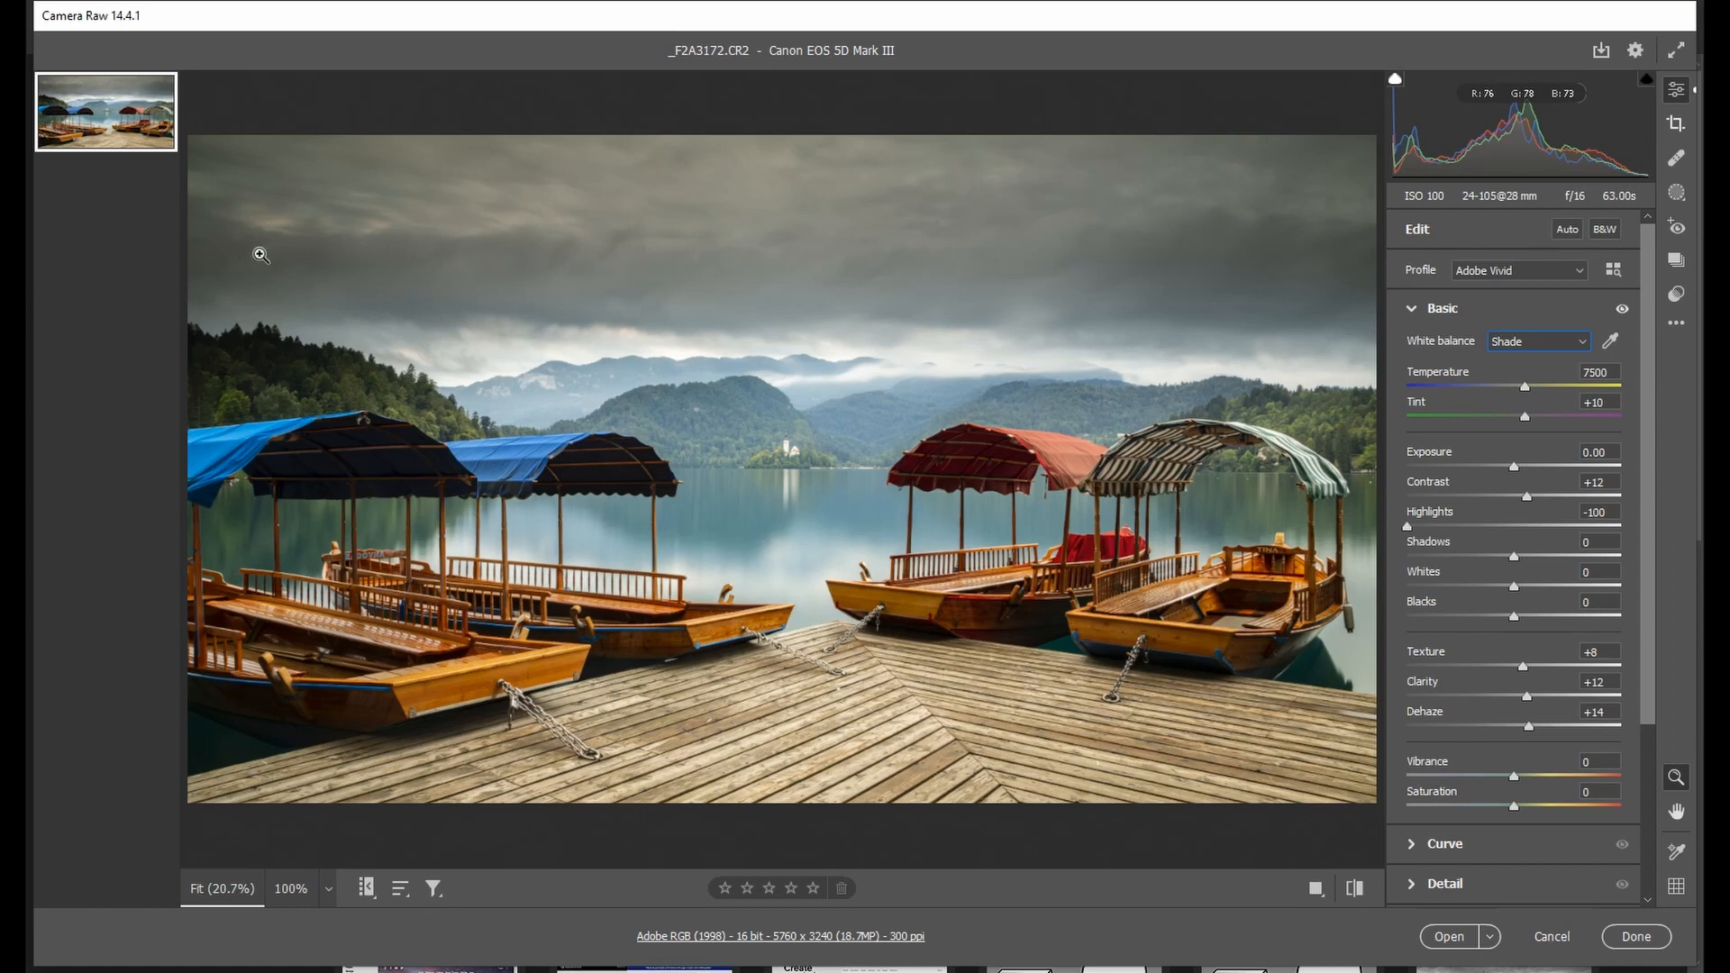
pyautogui.click(1563, 341)
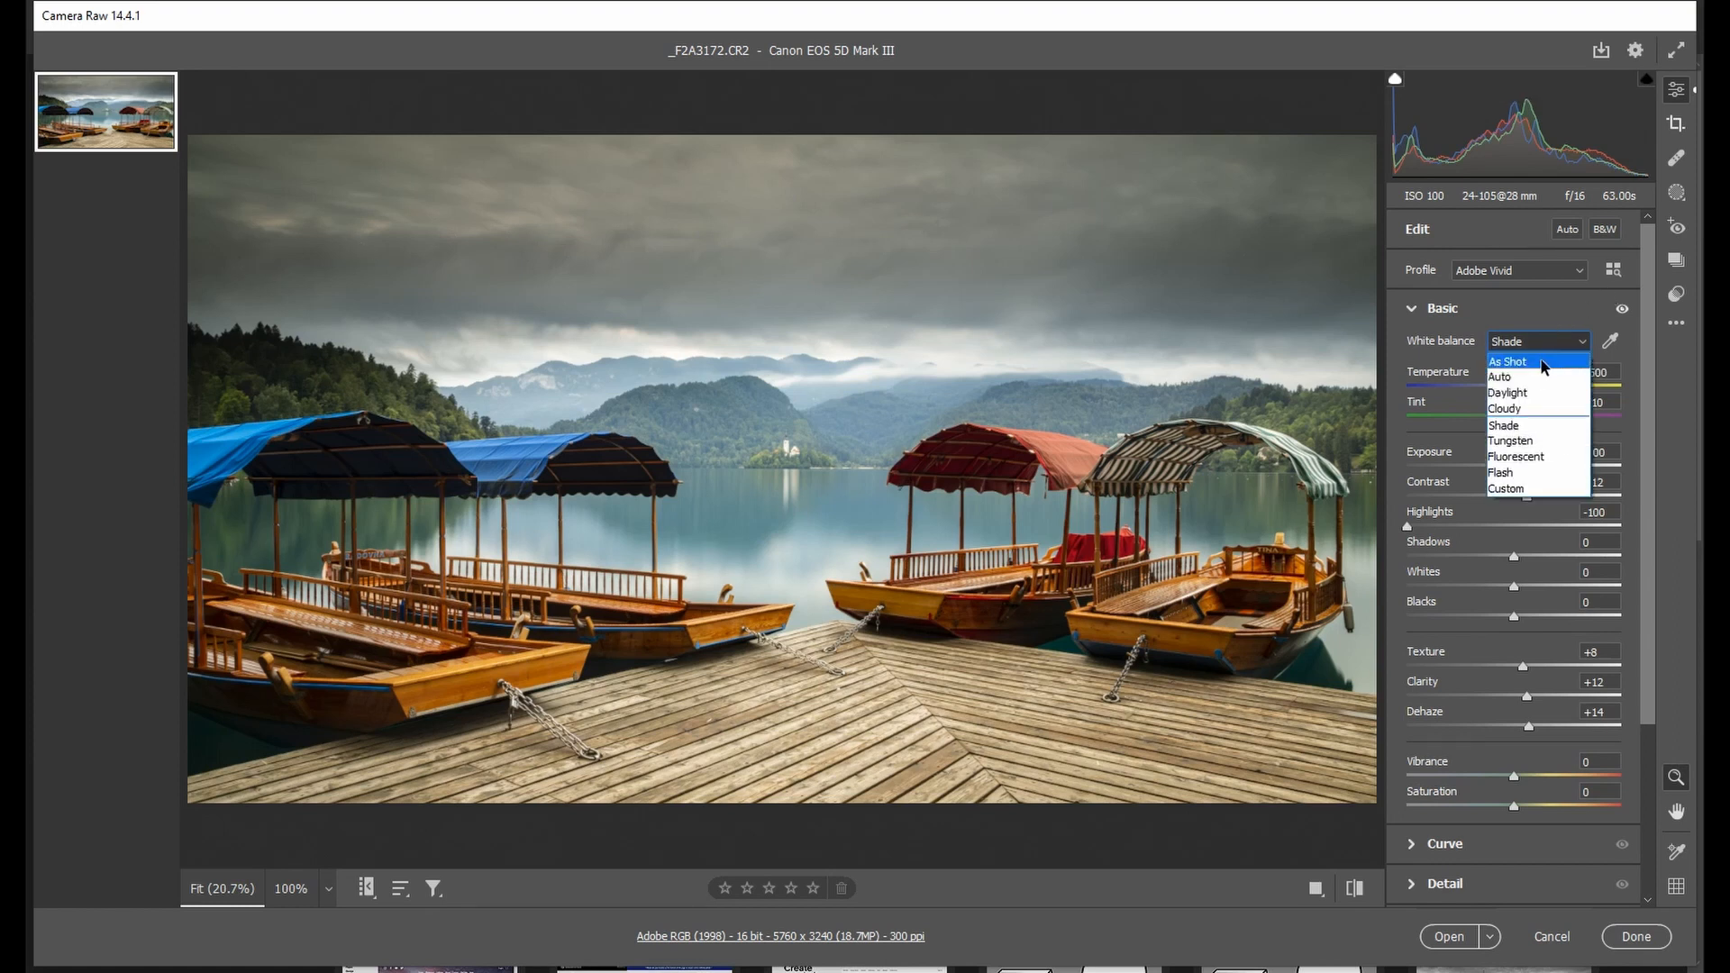
pyautogui.click(1545, 364)
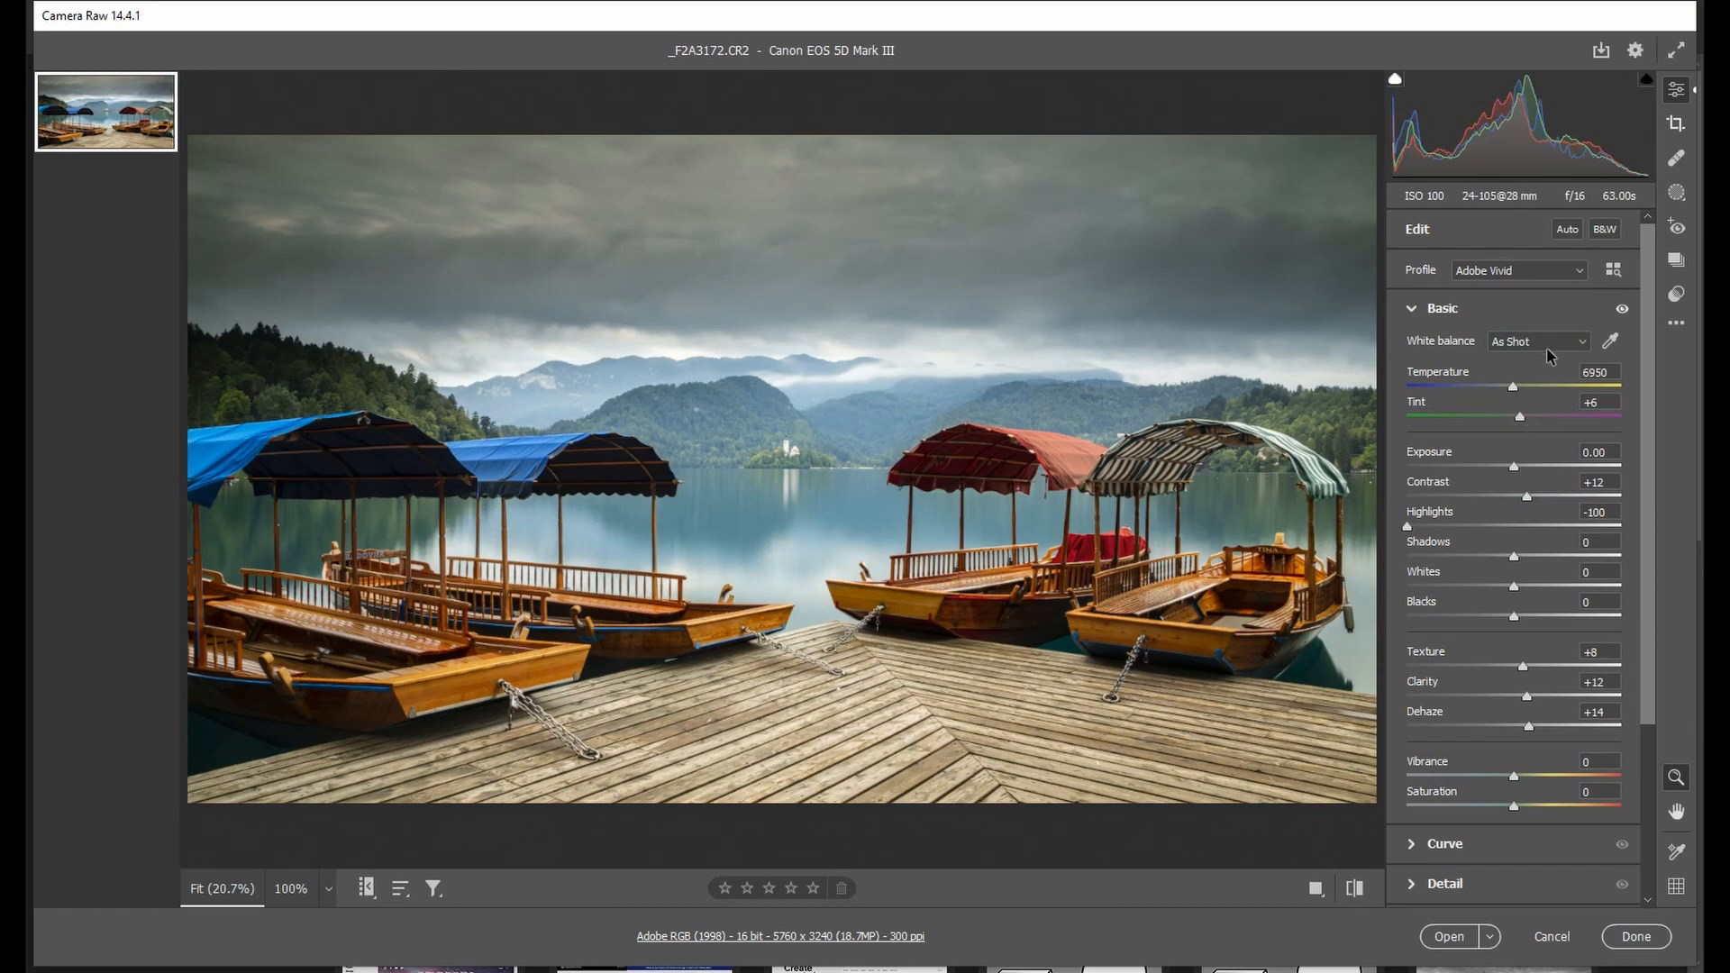
pyautogui.click(1539, 343)
pyautogui.click(1523, 427)
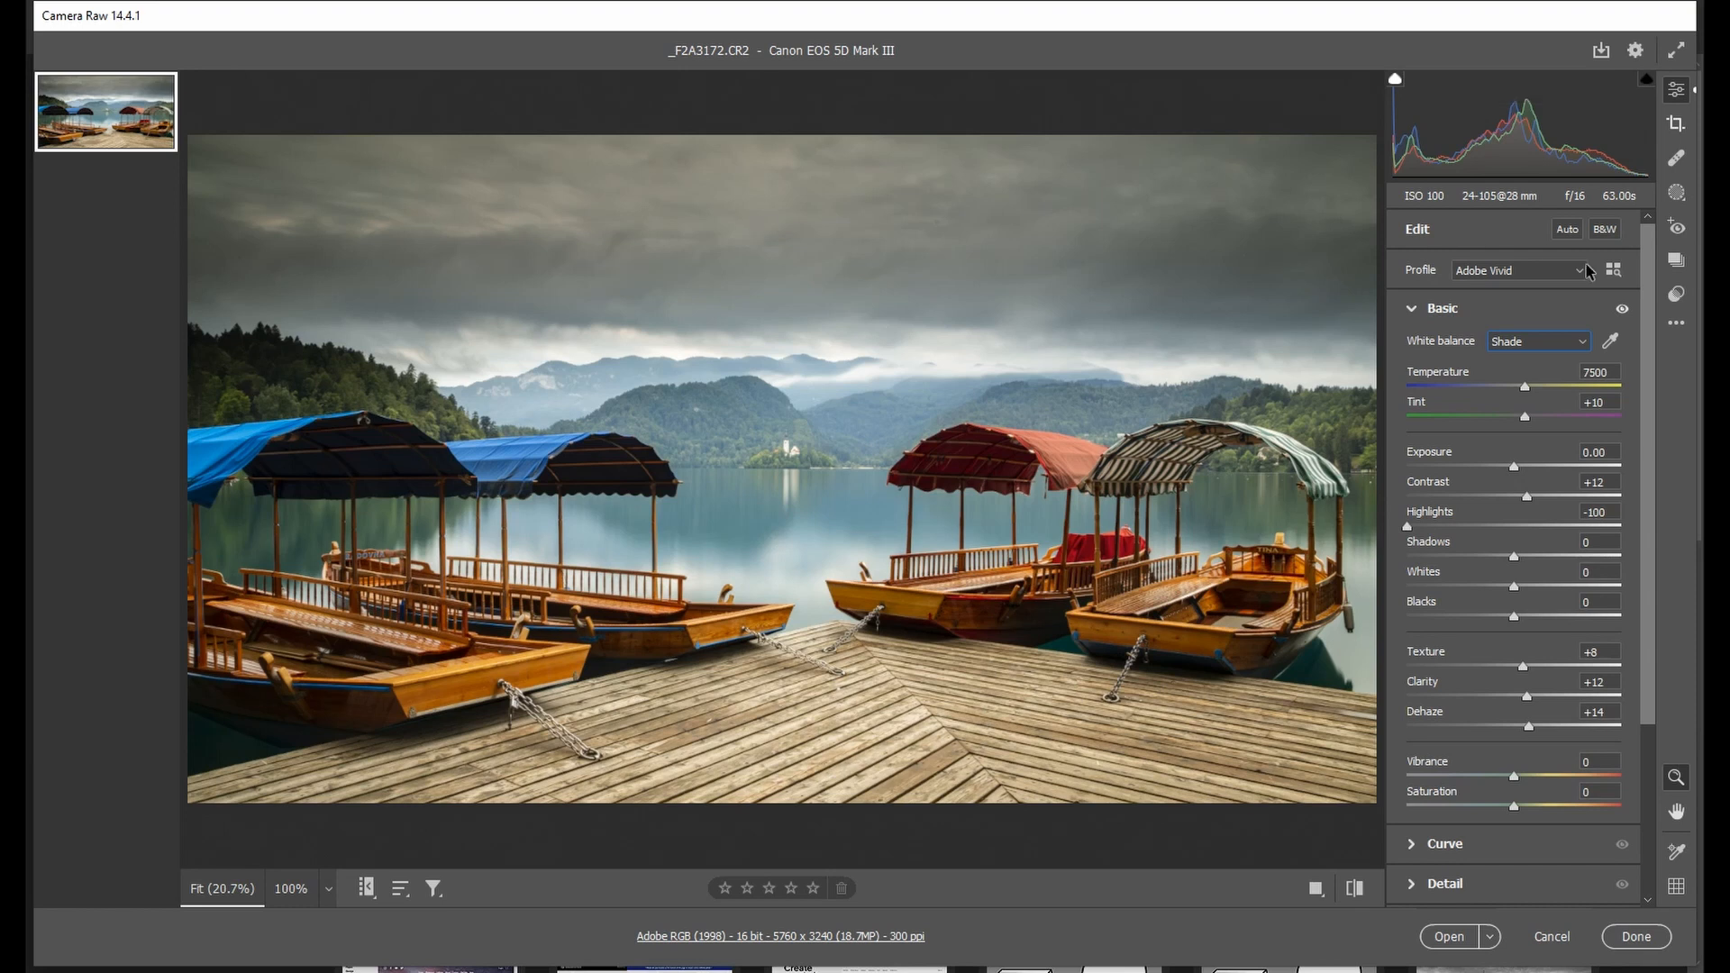
# Create a mask of the sky with Select Sky, check its coverage and hide the mask overlay.
pyautogui.click(1678, 194)
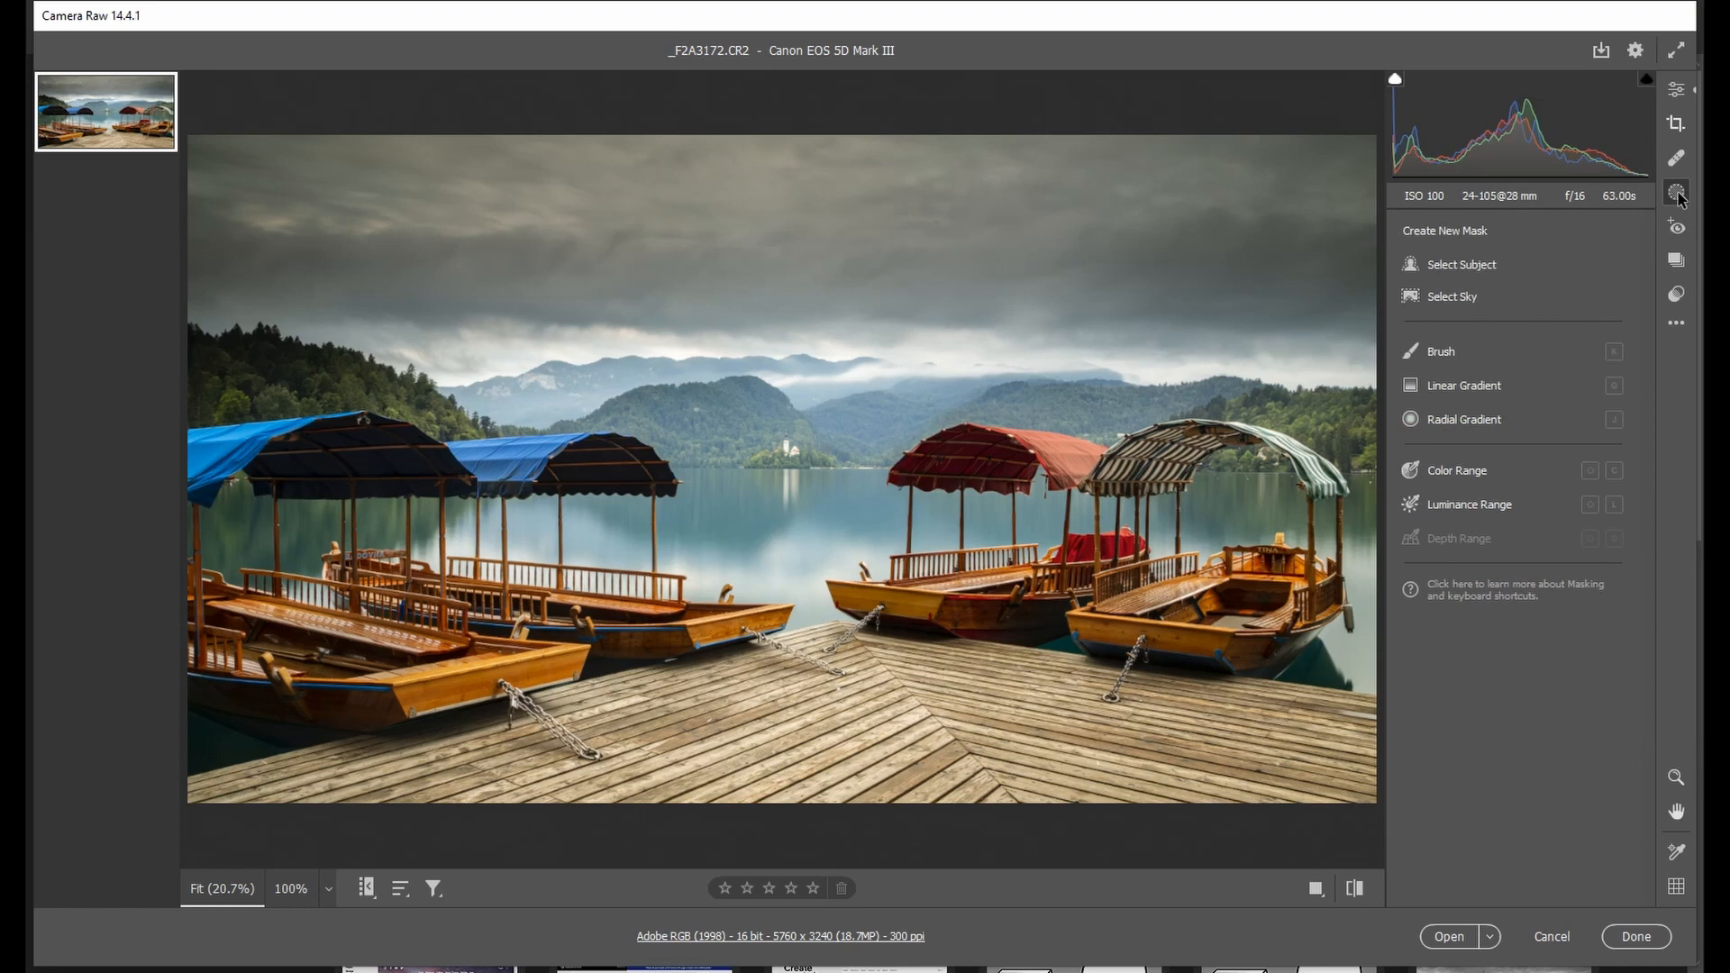
pyautogui.click(1448, 300)
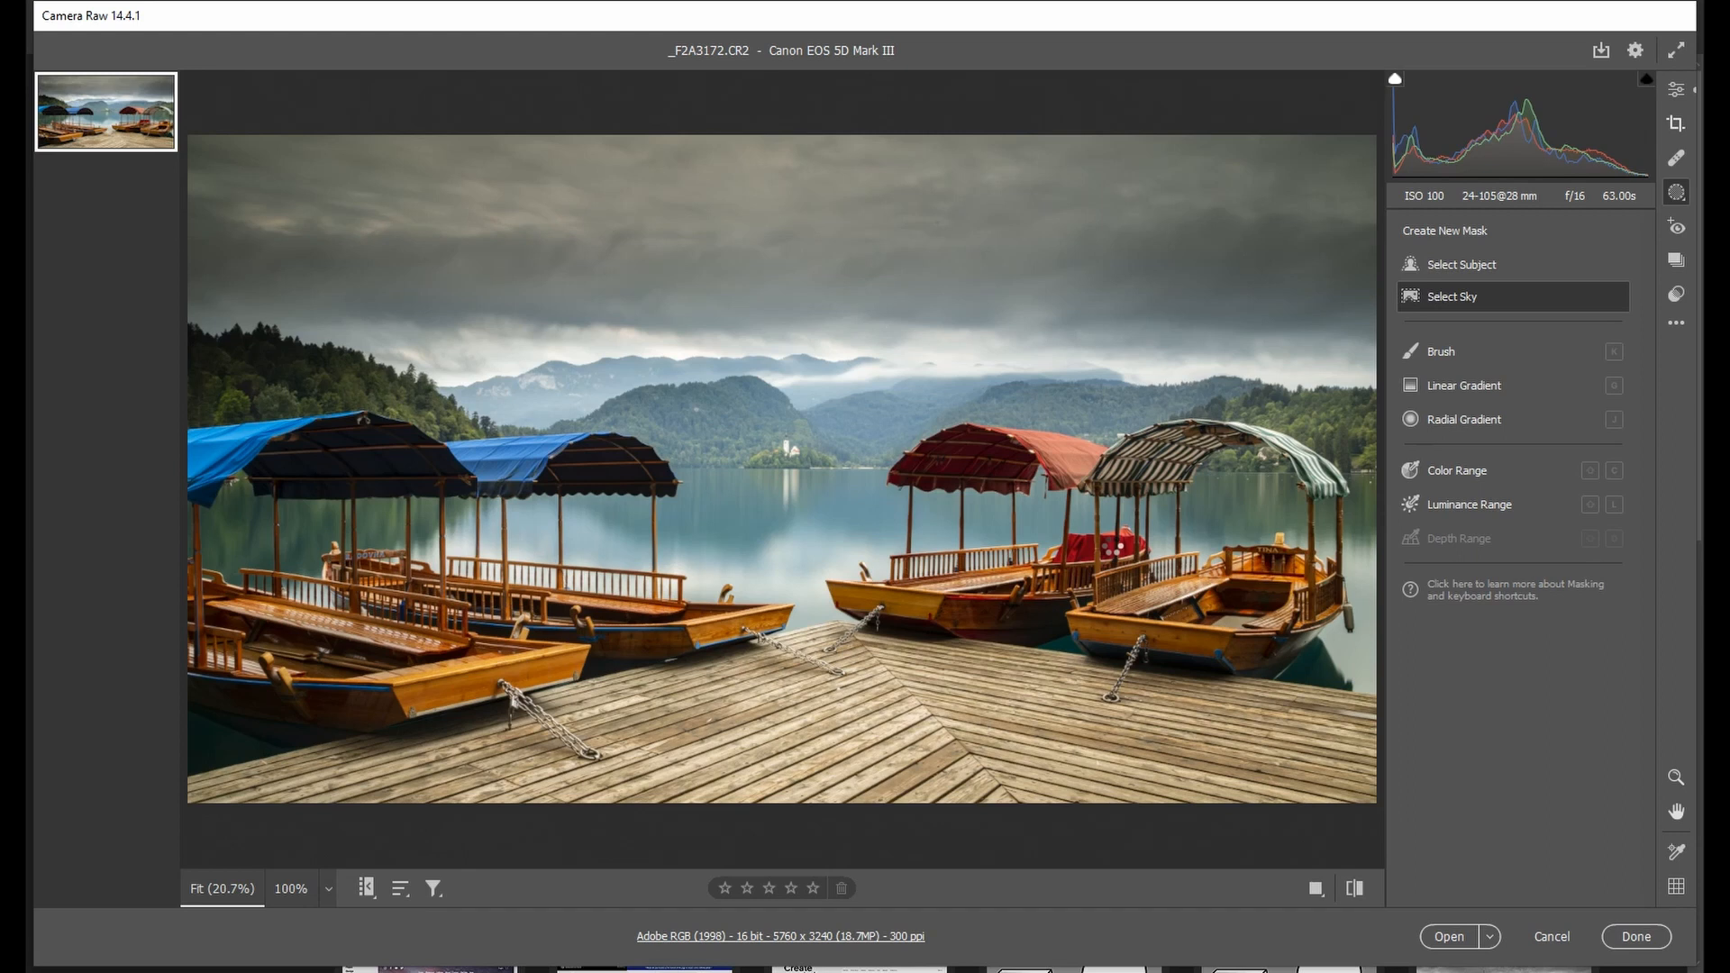
pyautogui.click(1452, 296)
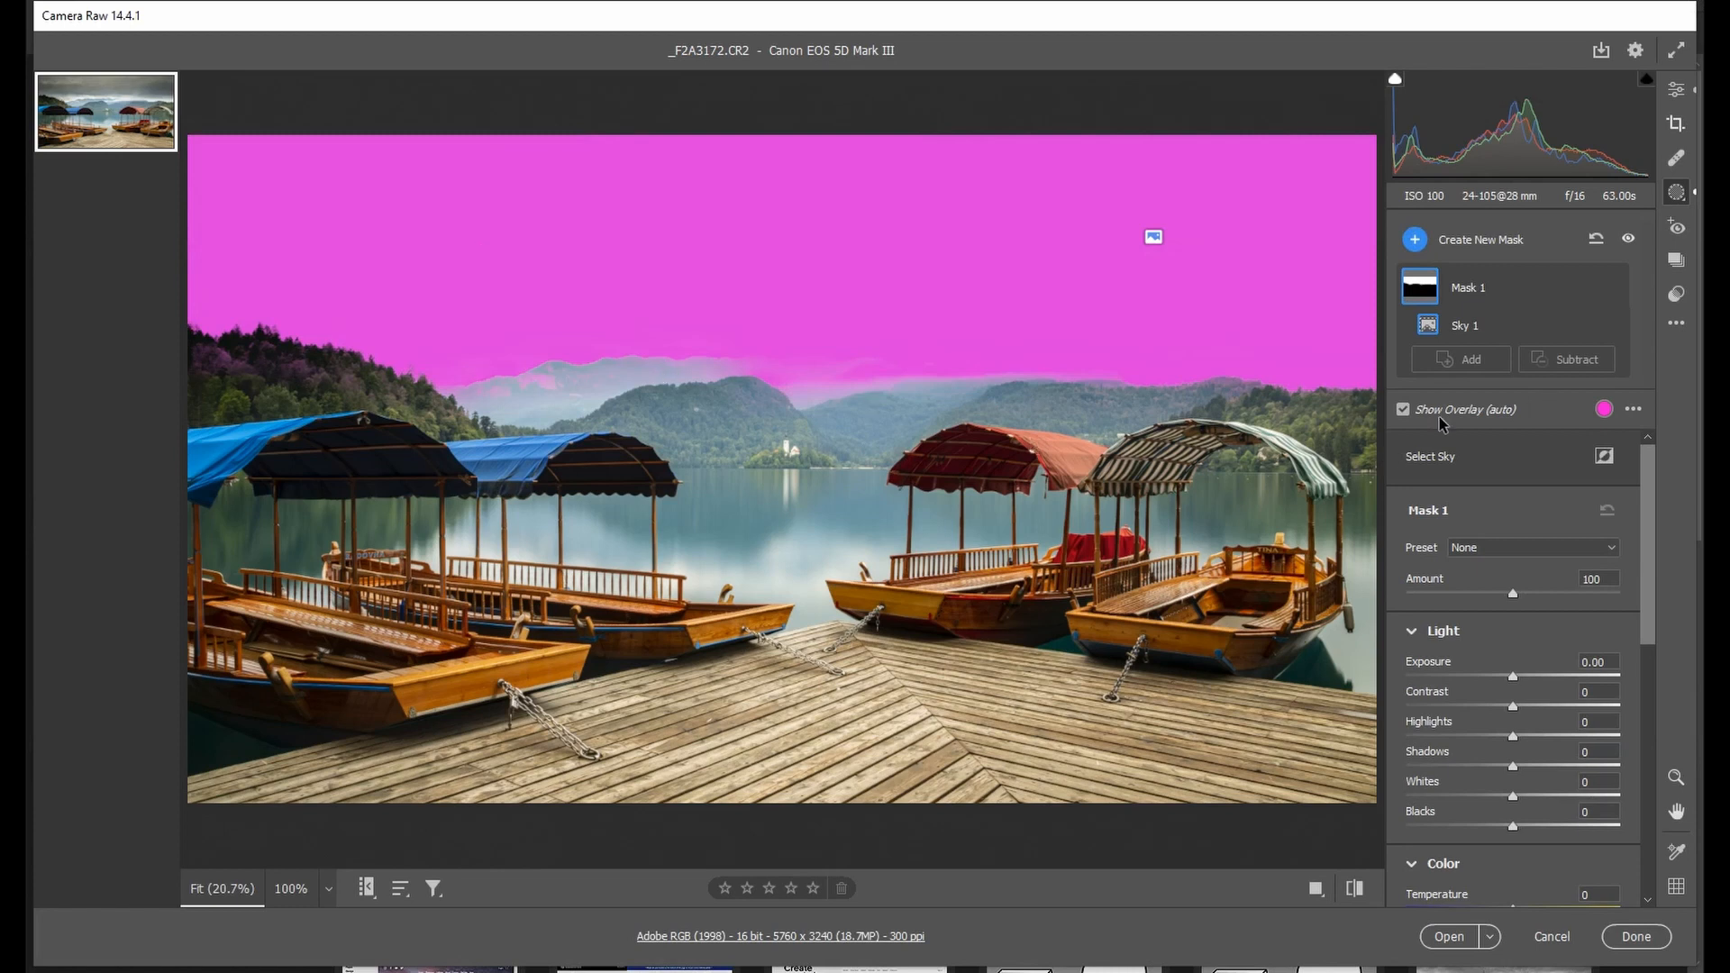
pyautogui.click(1404, 410)
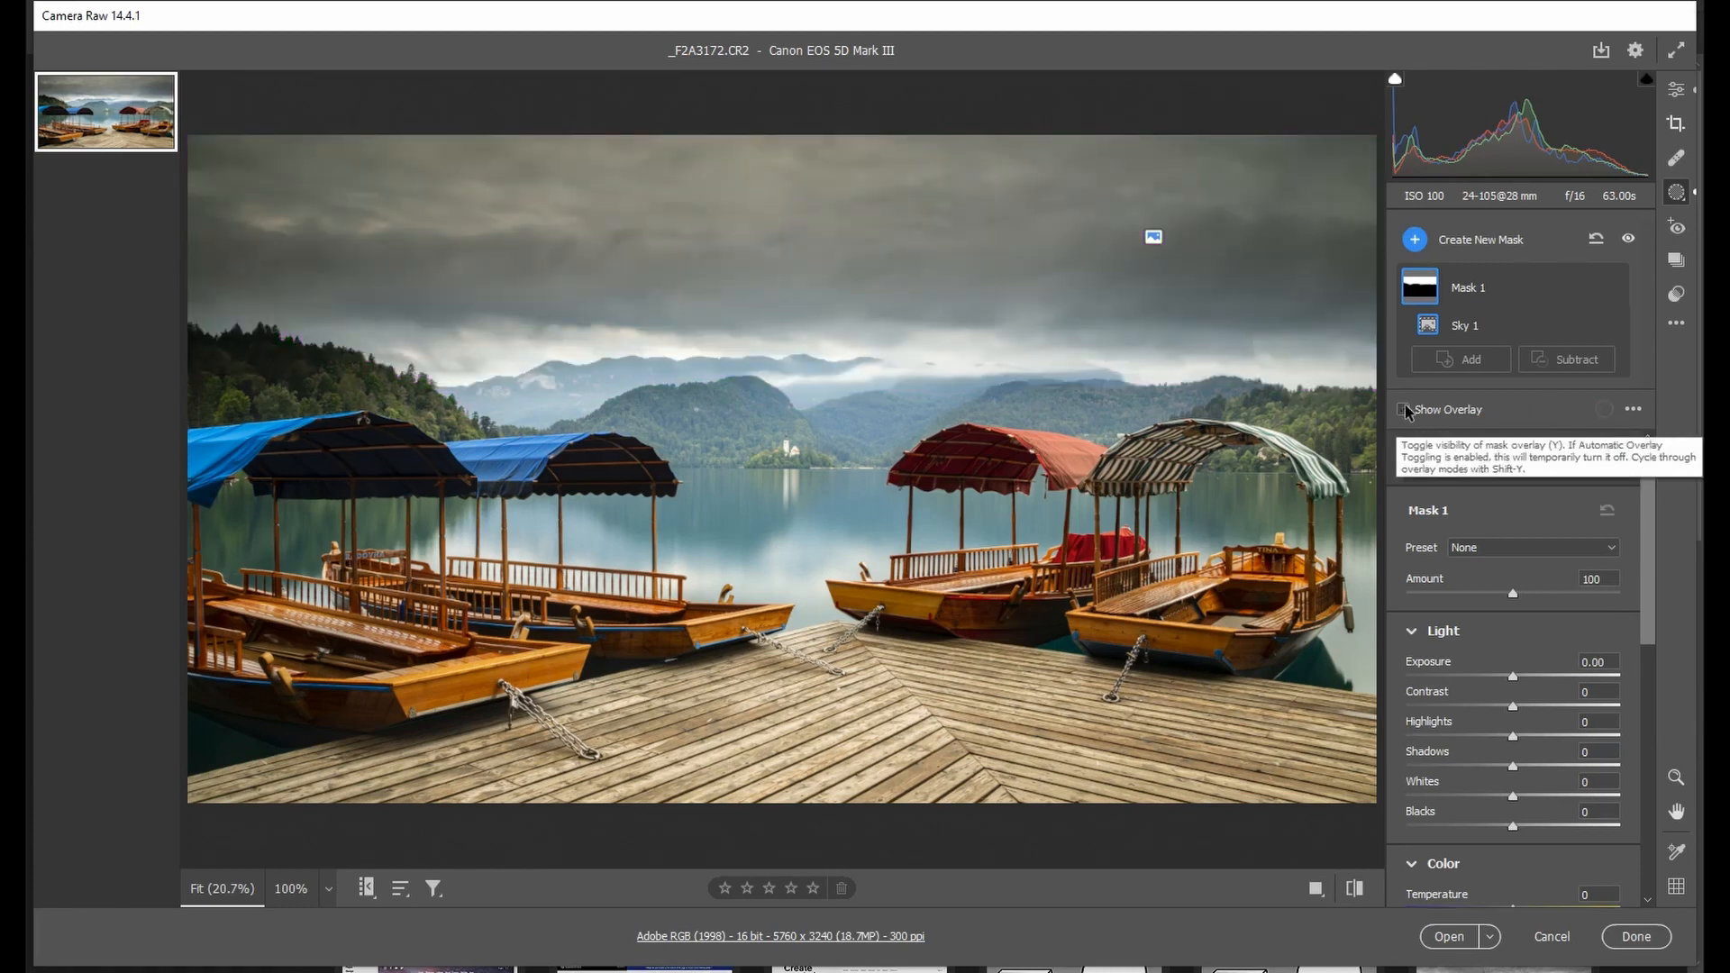
pyautogui.click(1404, 410)
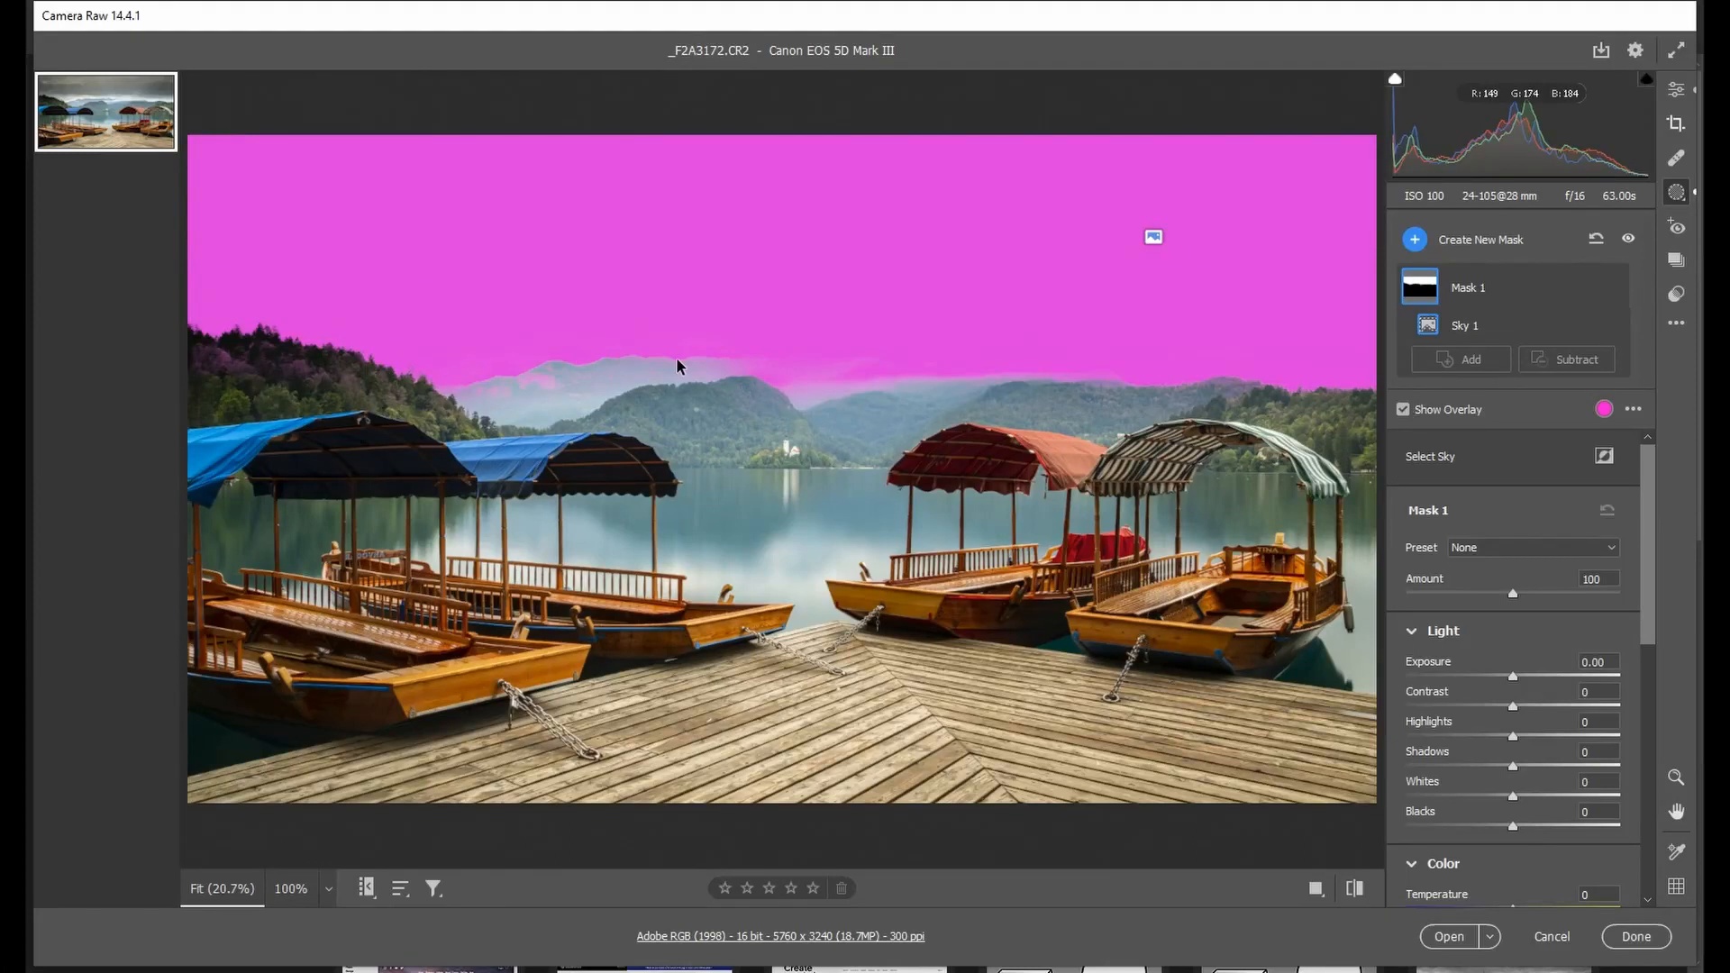
pyautogui.click(1404, 411)
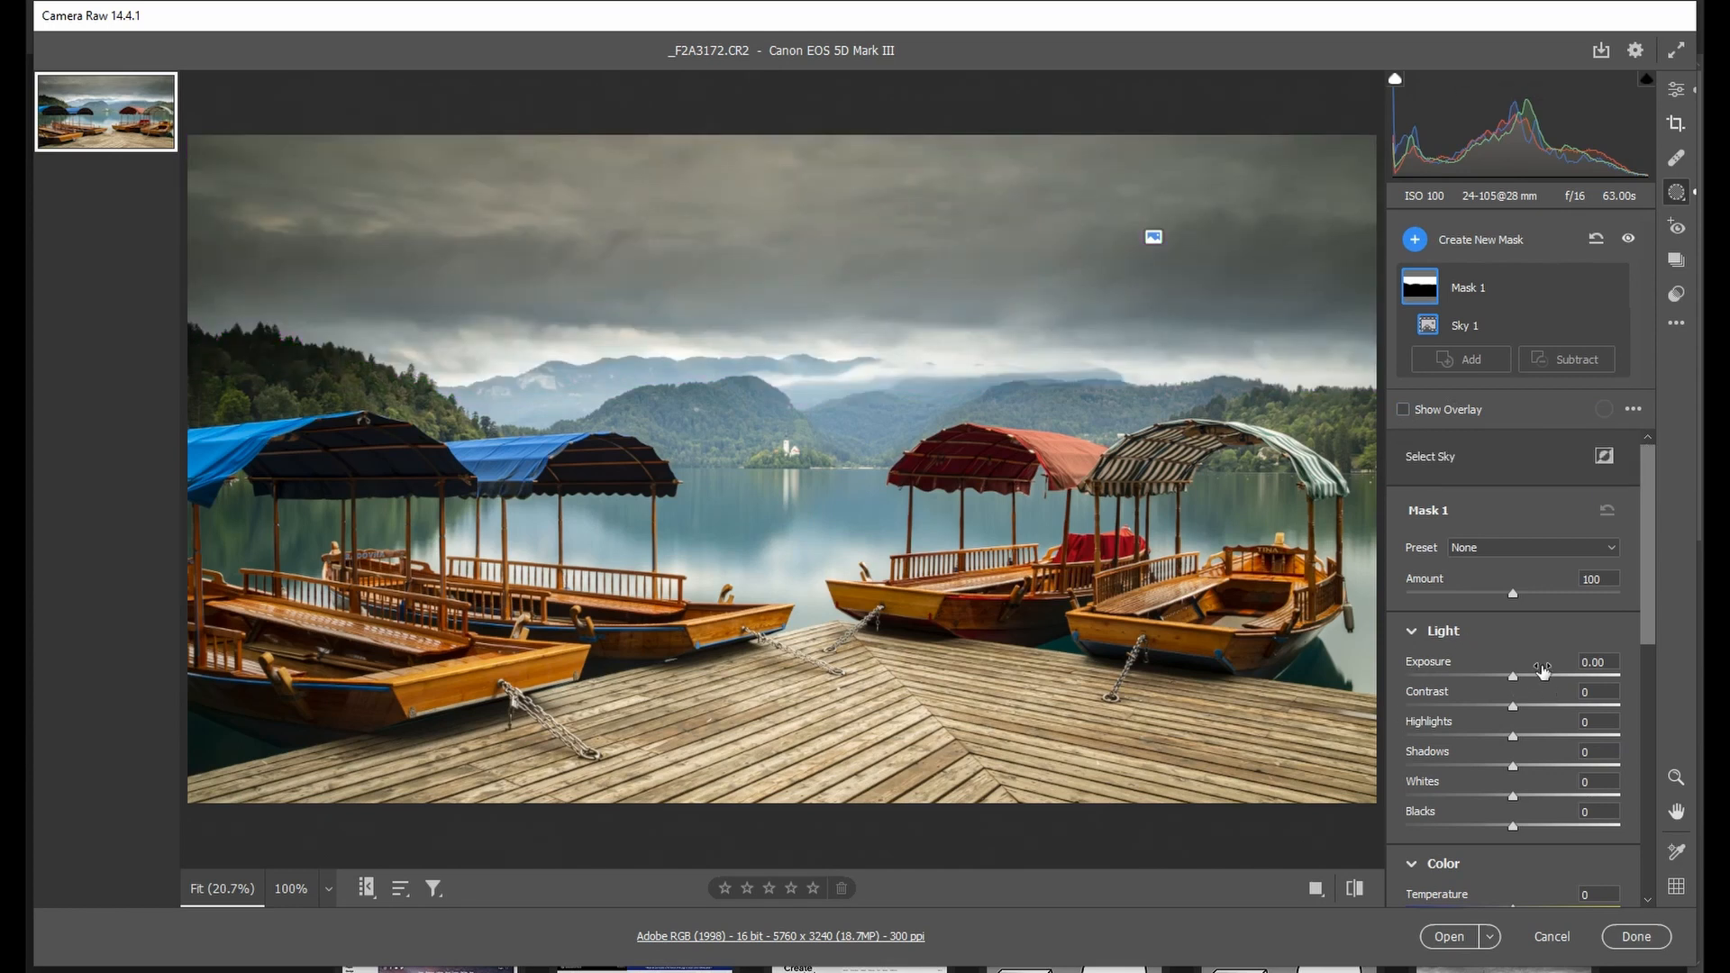
# Cool the masked sky by setting the mask's Temperature to -20.
pyautogui.scroll(-5, 1540, 568)
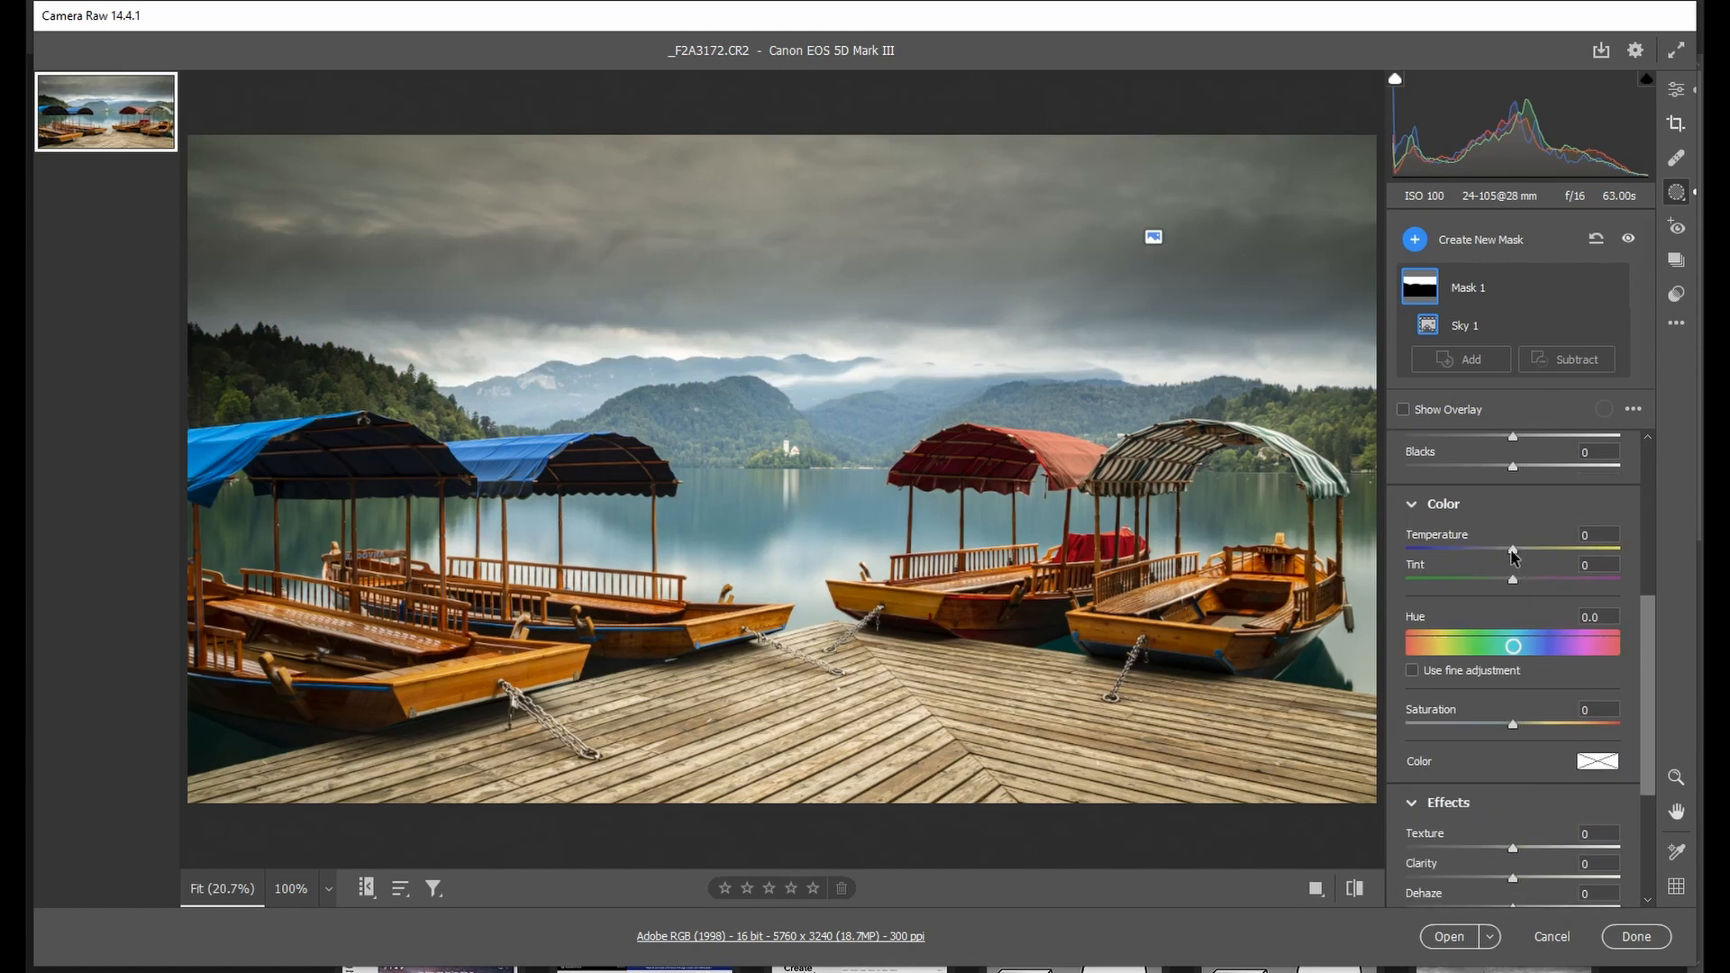
pyautogui.moveTo(1512, 550); pyautogui.dragTo(1489, 550)
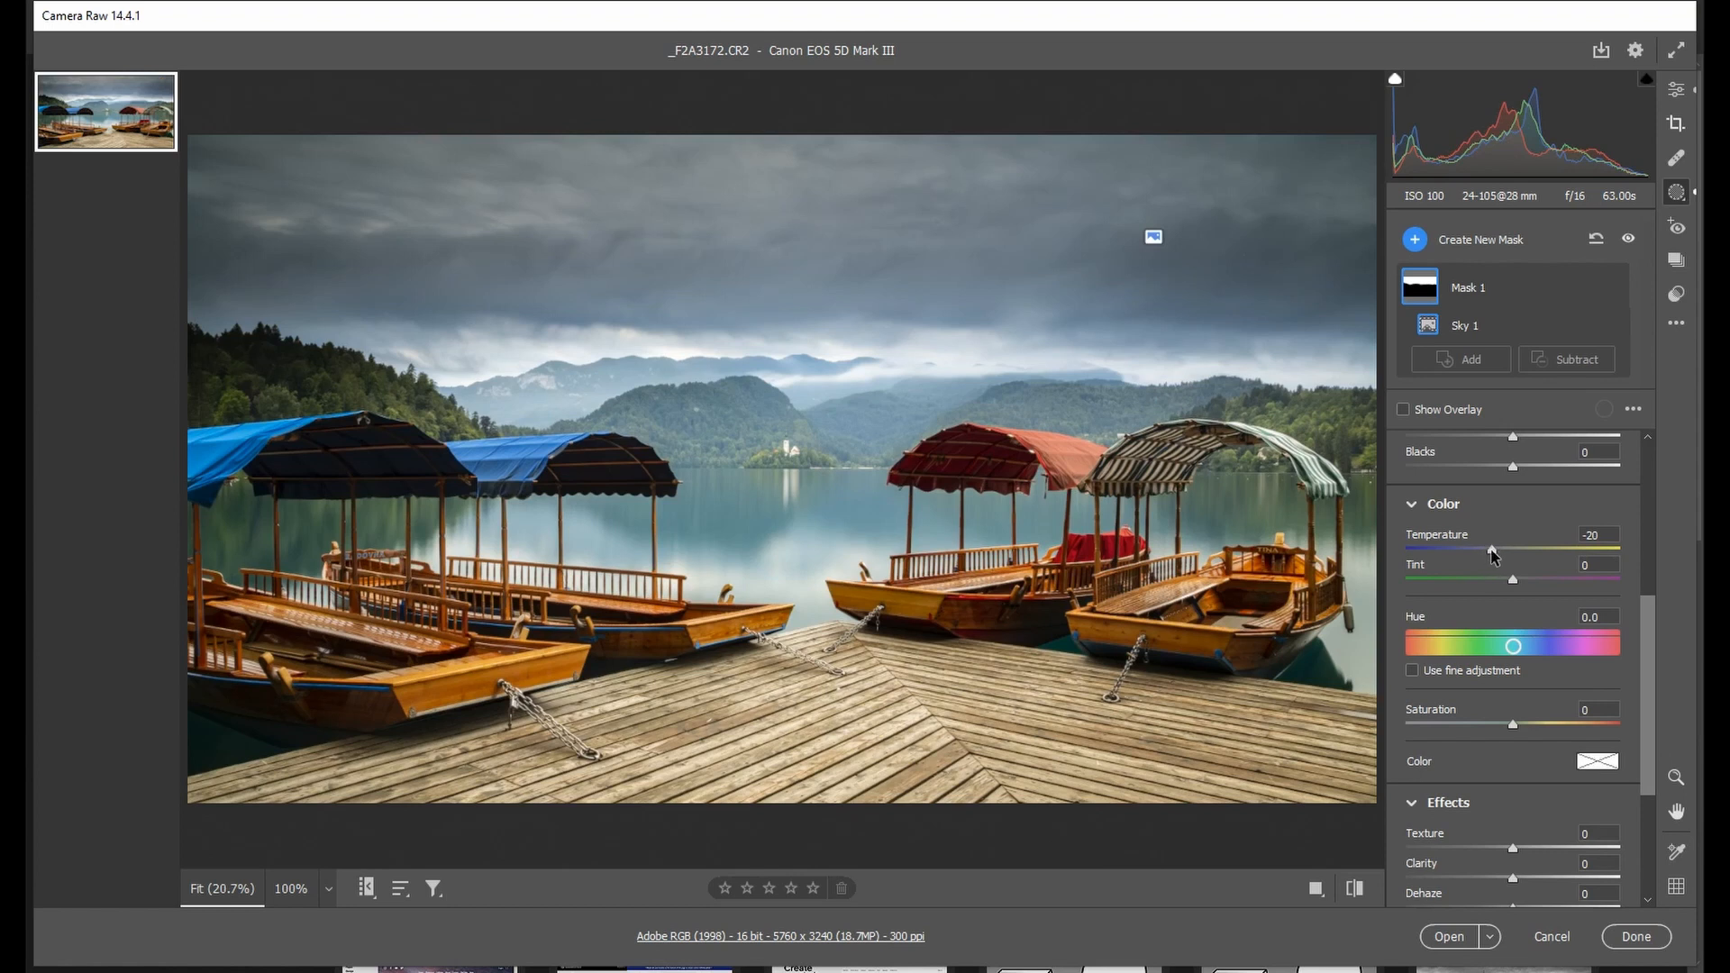
pyautogui.doubleClick(1494, 551)
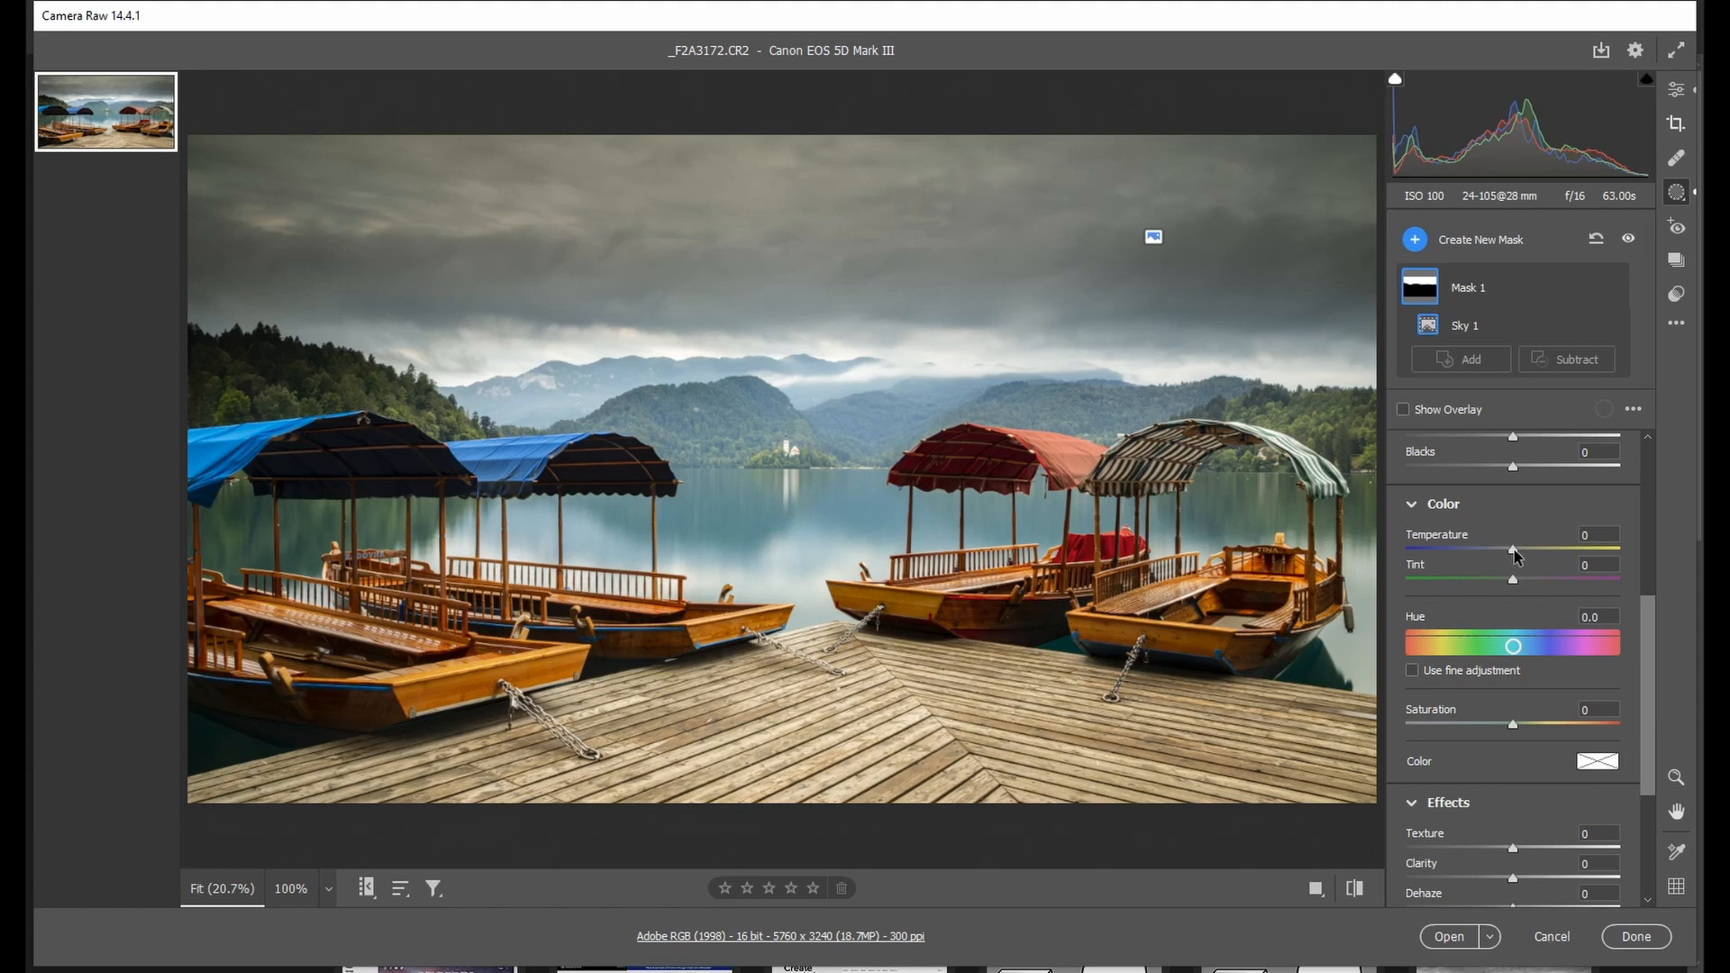
pyautogui.moveTo(1514, 551); pyautogui.dragTo(1492, 551)
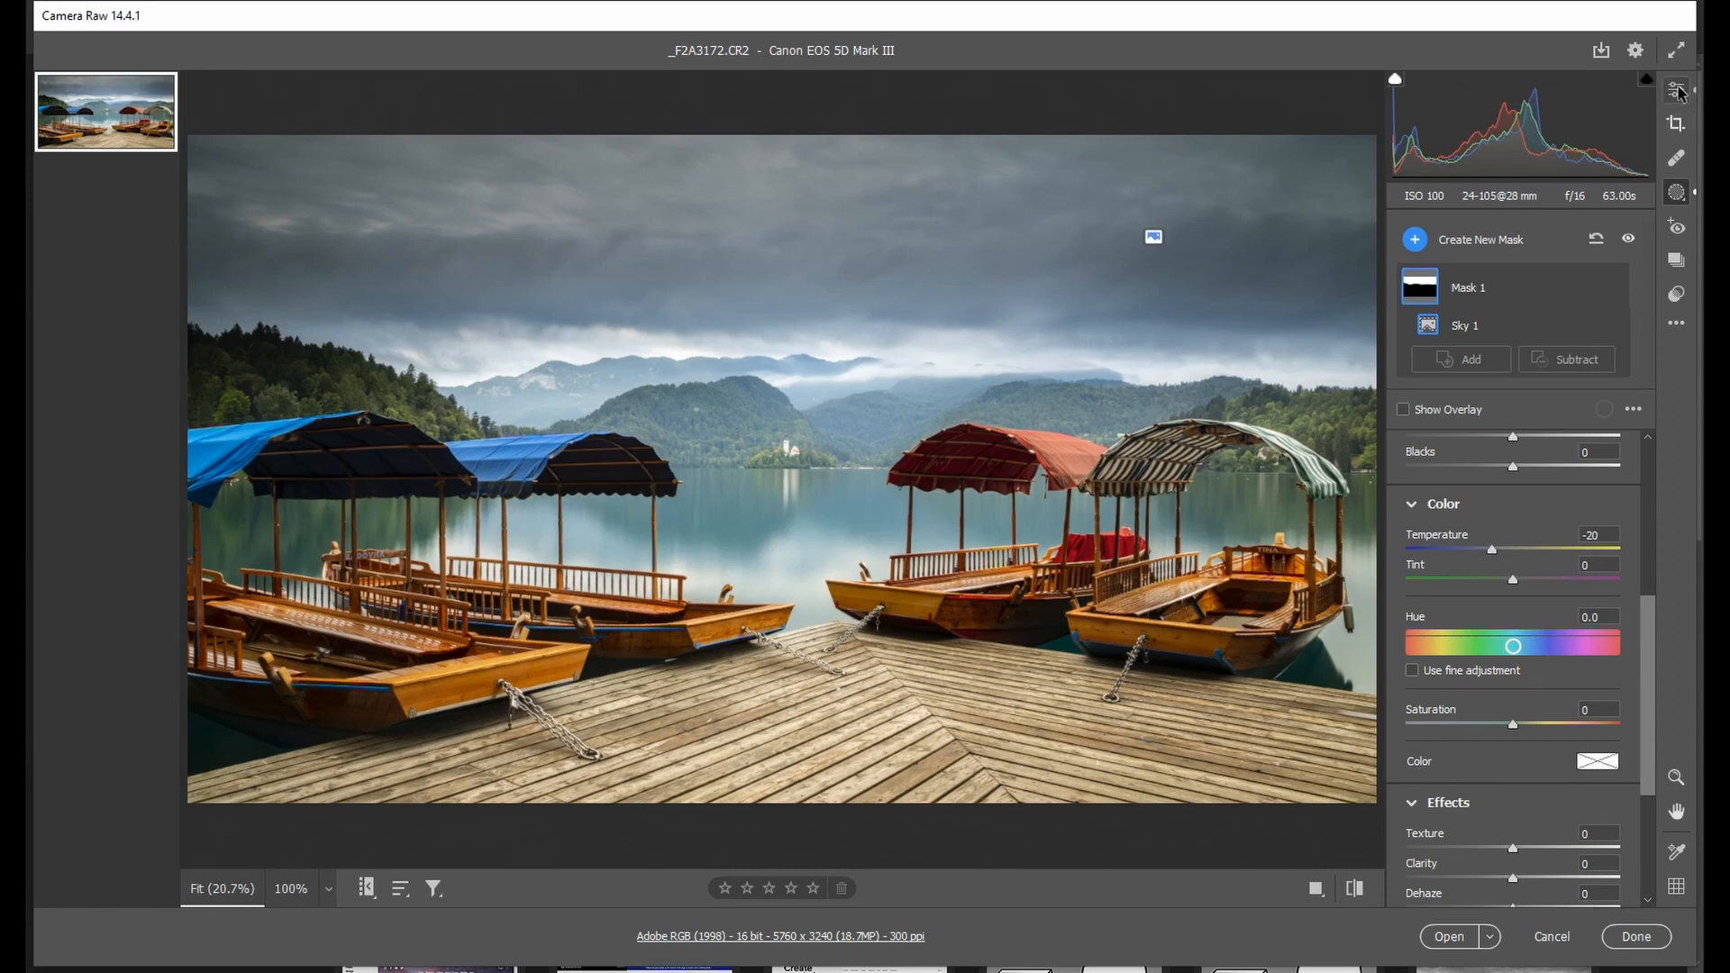
# Return to the global edits and try raising the Greens luminance in the Color Mixer, resetting it after the trial.
pyautogui.click(1676, 87)
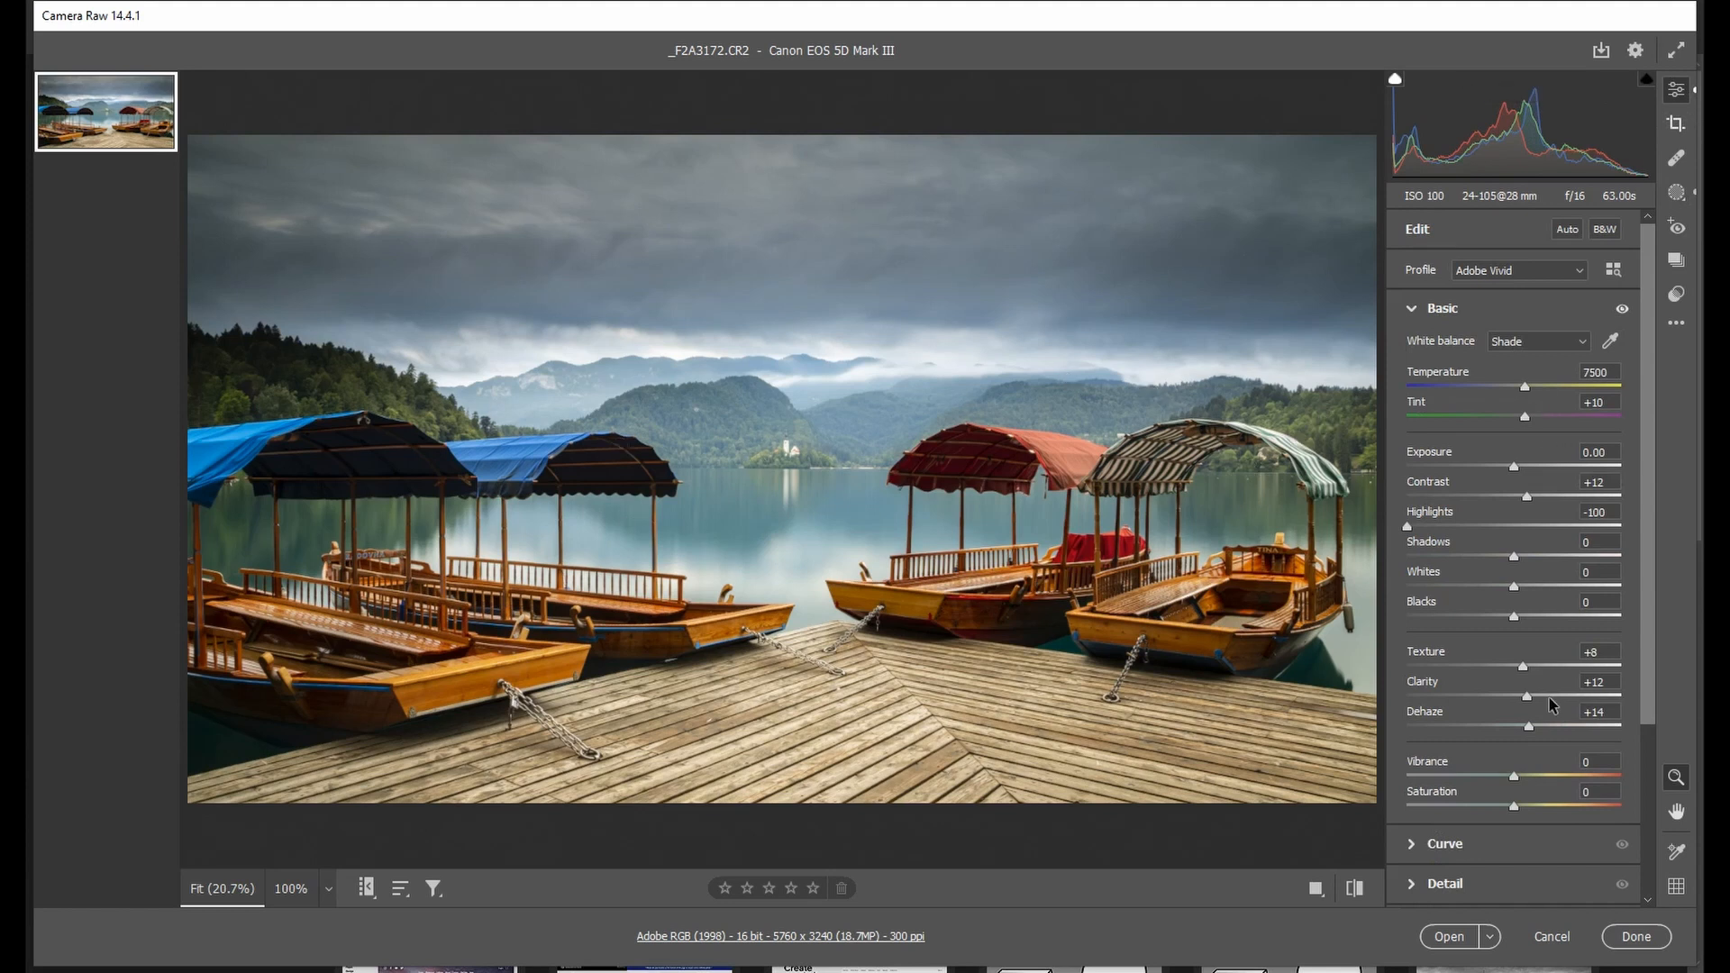
pyautogui.scroll(-5, 1544, 685)
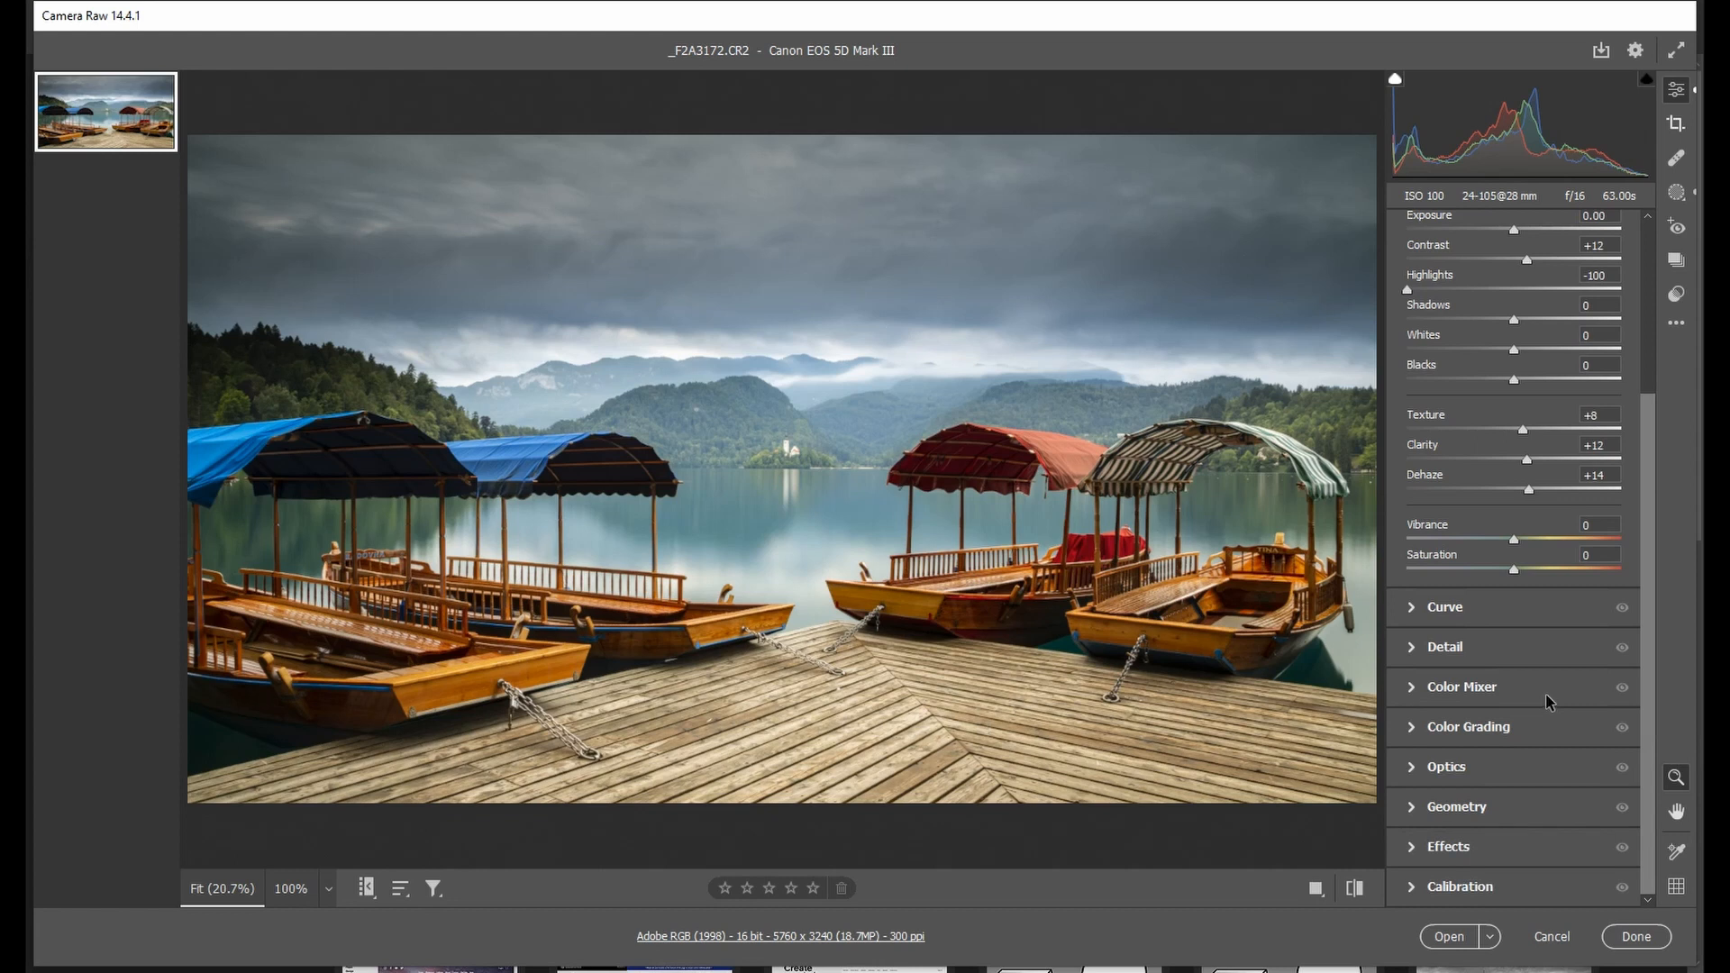
pyautogui.click(1479, 690)
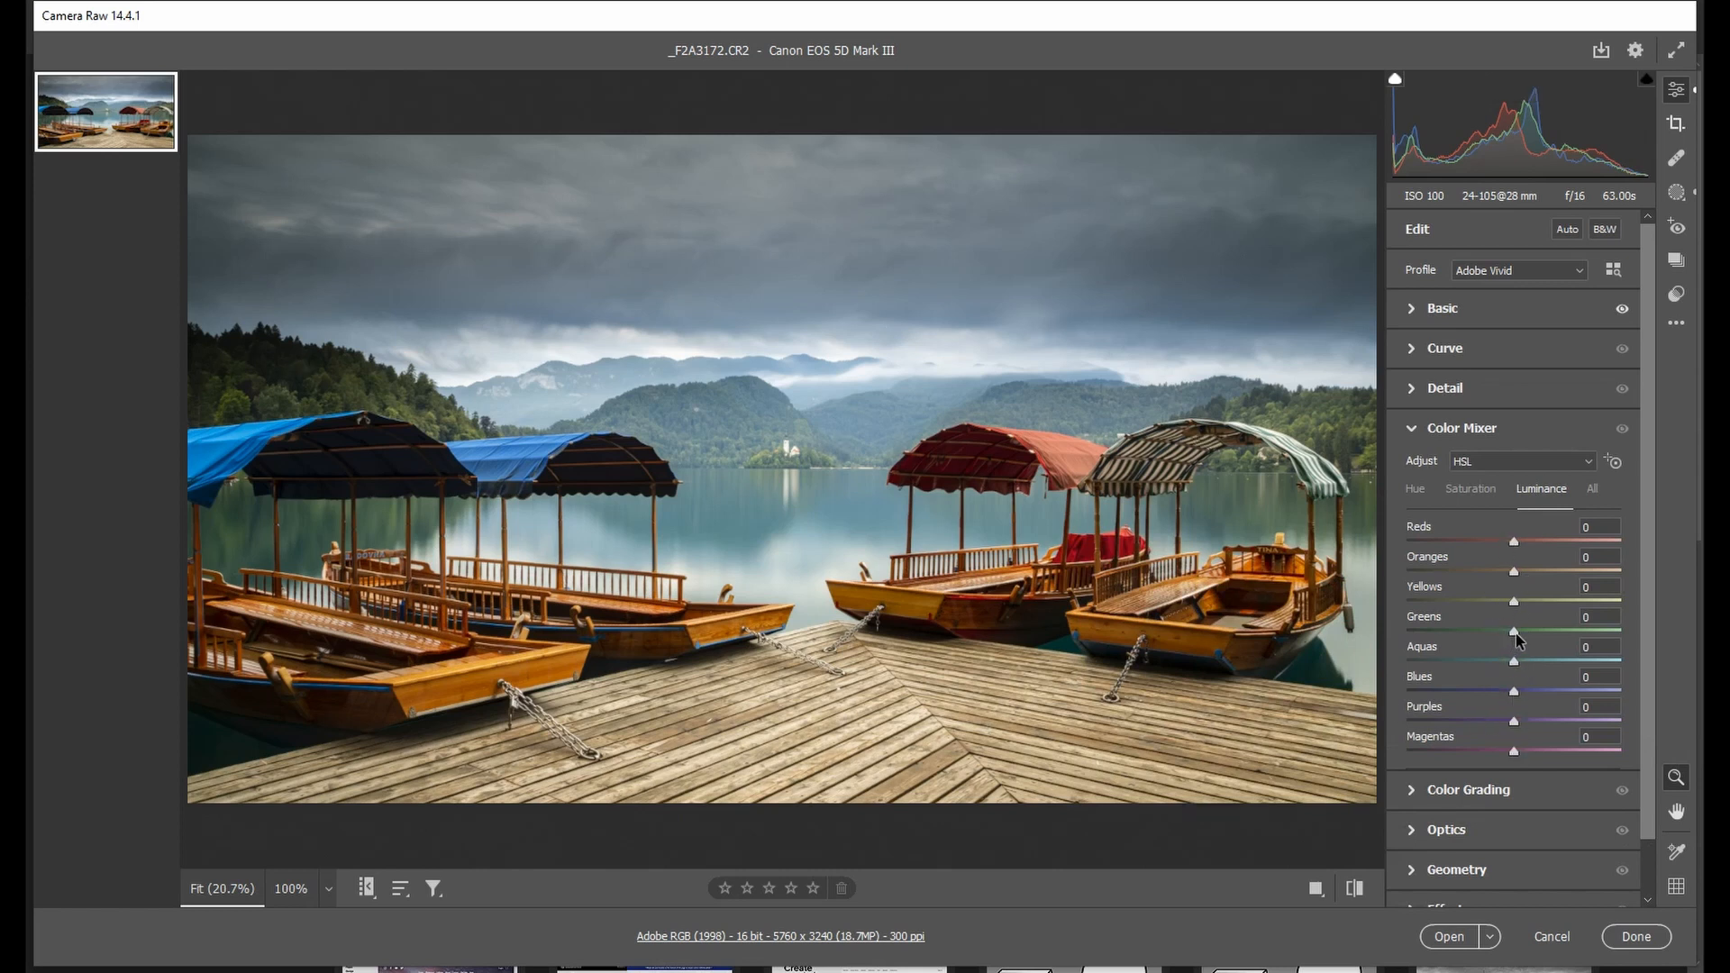
pyautogui.moveTo(1516, 635); pyautogui.dragTo(1528, 640)
pyautogui.doubleClick(1524, 633)
# Raise the saturation of the Greens moderately in the Color Mixer.
pyautogui.click(1467, 492)
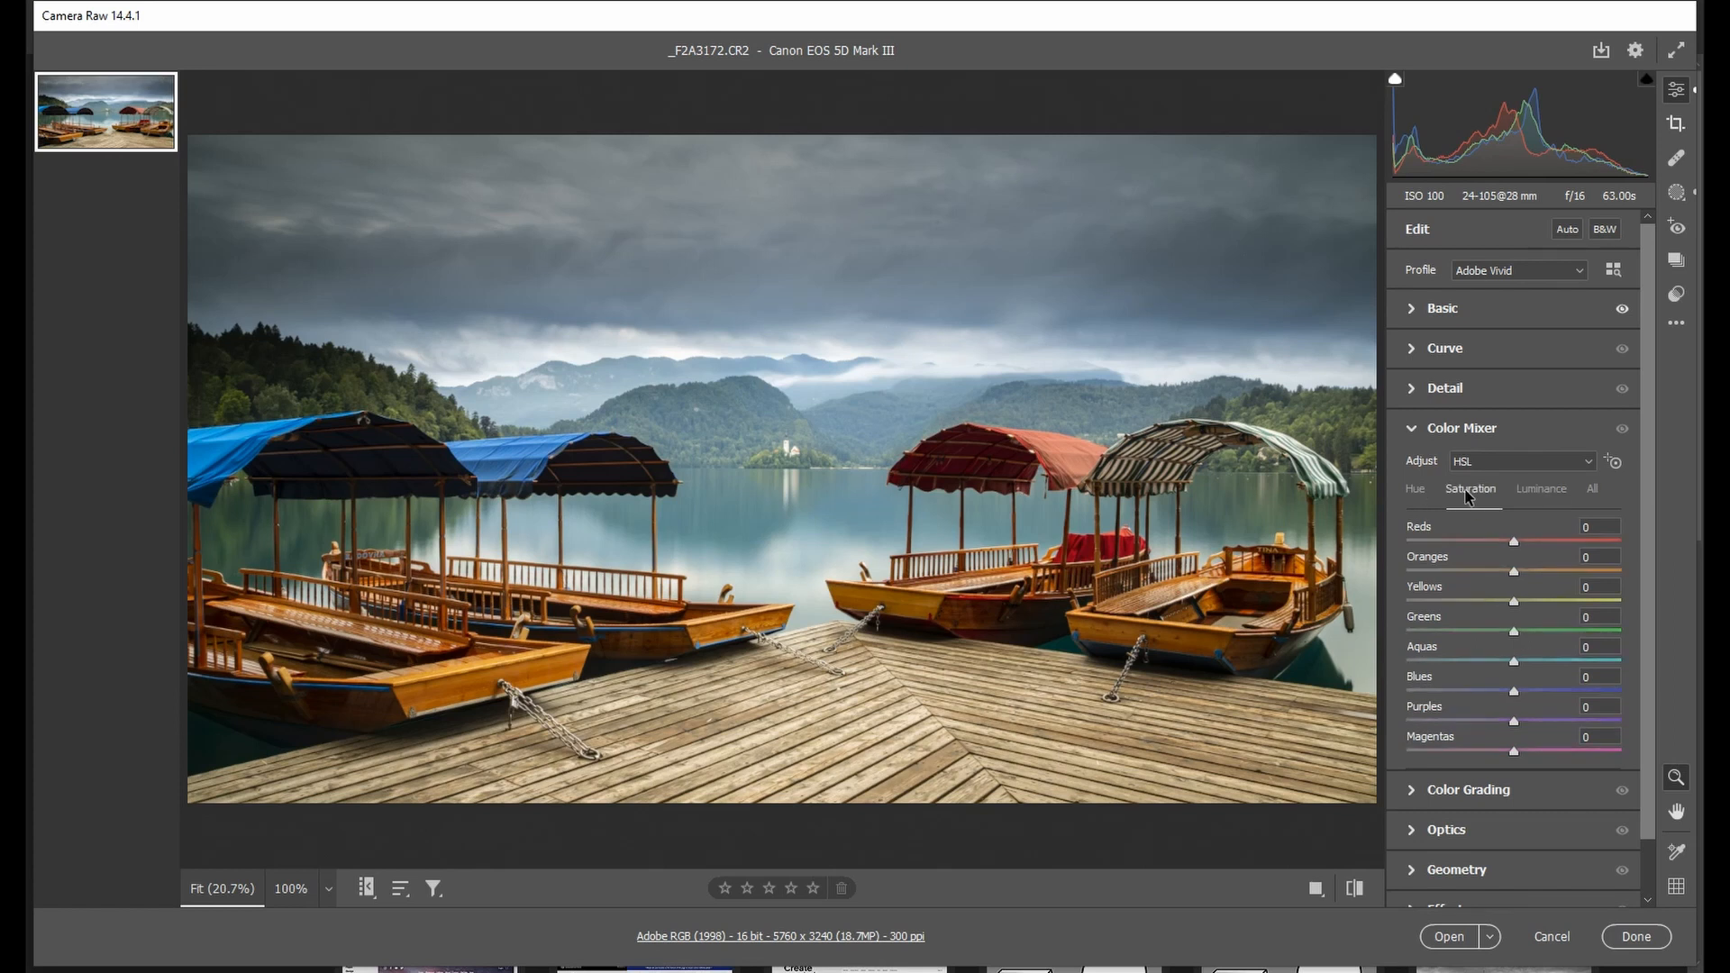
pyautogui.moveTo(1514, 631); pyautogui.dragTo(1544, 631)
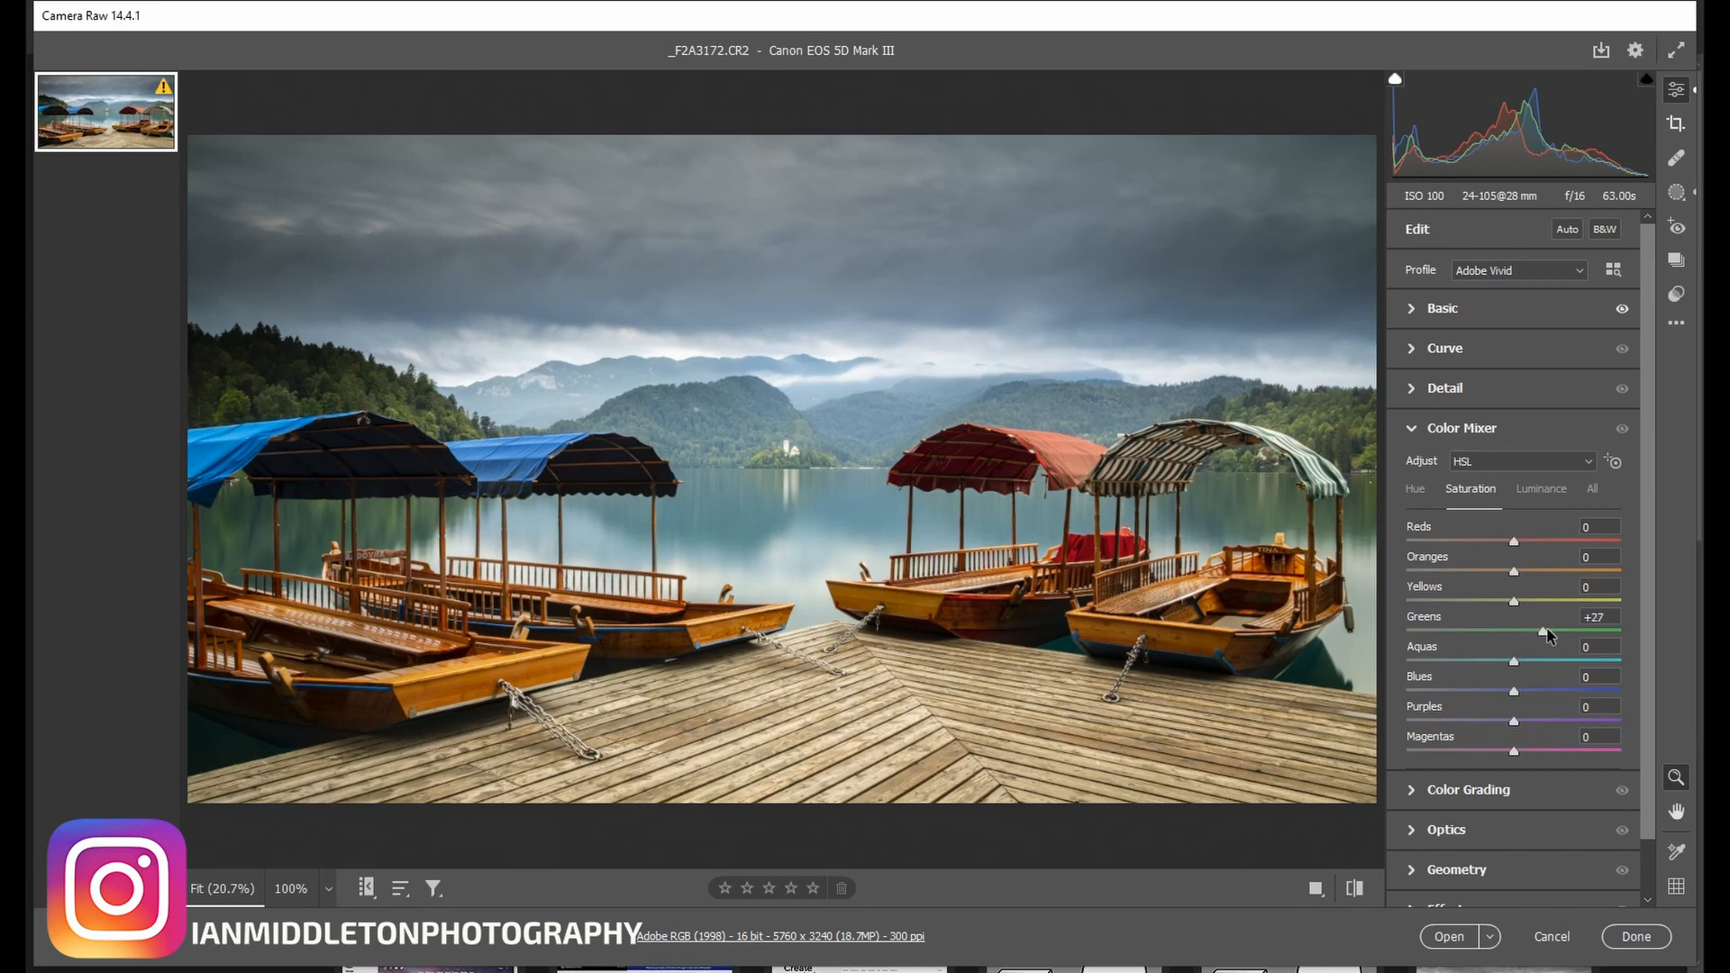
pyautogui.moveTo(1546, 637); pyautogui.dragTo(1542, 635)
pyautogui.moveTo(1541, 634); pyautogui.dragTo(1533, 637)
pyautogui.doubleClick(1534, 634)
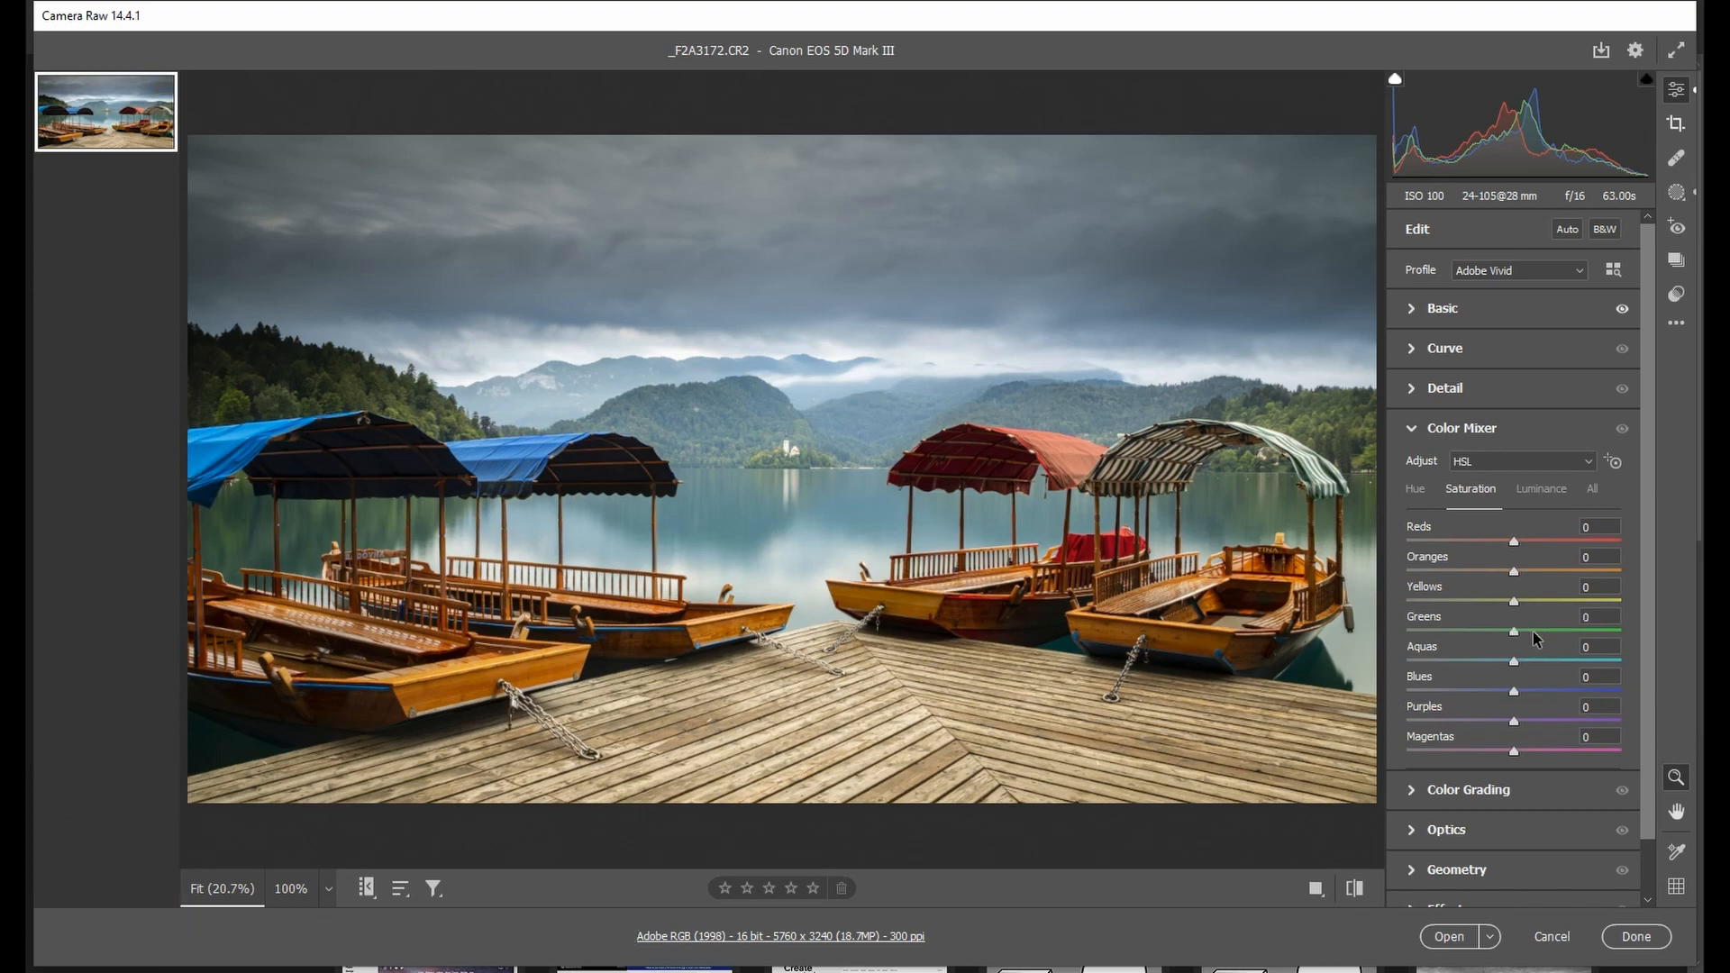
pyautogui.moveTo(1516, 632); pyautogui.dragTo(1534, 629)
# Set the Vibrance of the whole photo to +15 in the Basic adjustments.
pyautogui.click(1487, 313)
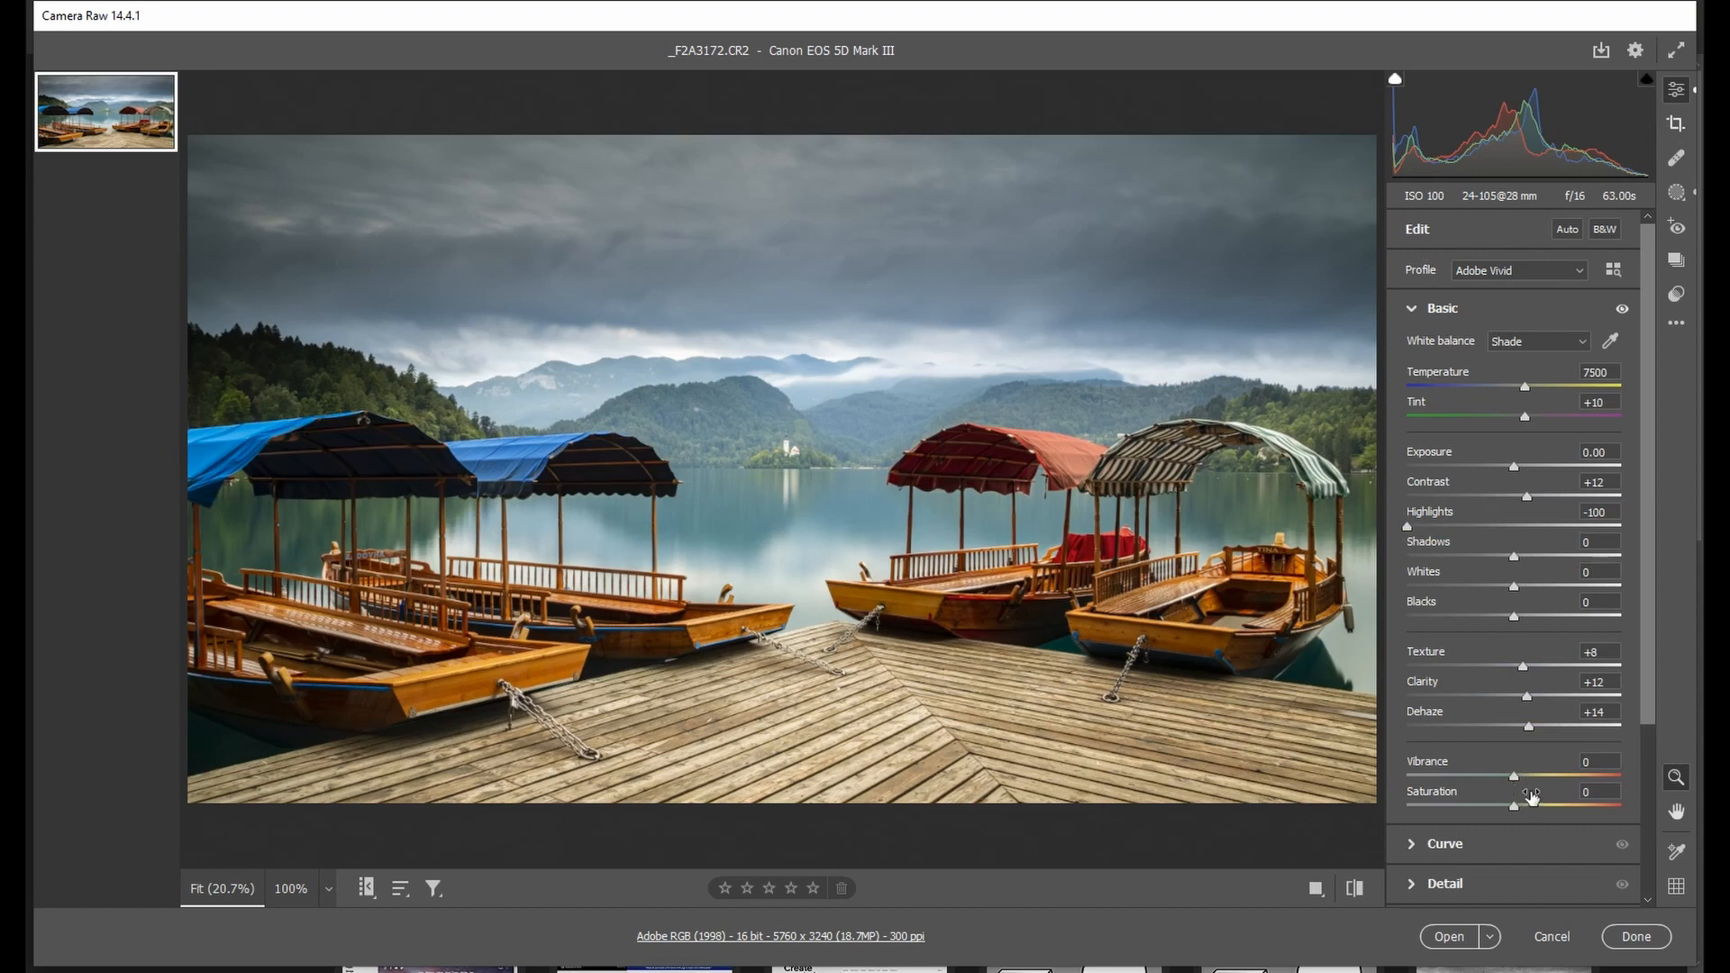
pyautogui.moveTo(1513, 776)
pyautogui.mouseDown()
pyautogui.moveTo(1545, 781)
pyautogui.moveTo(1531, 775)
pyautogui.mouseUp()
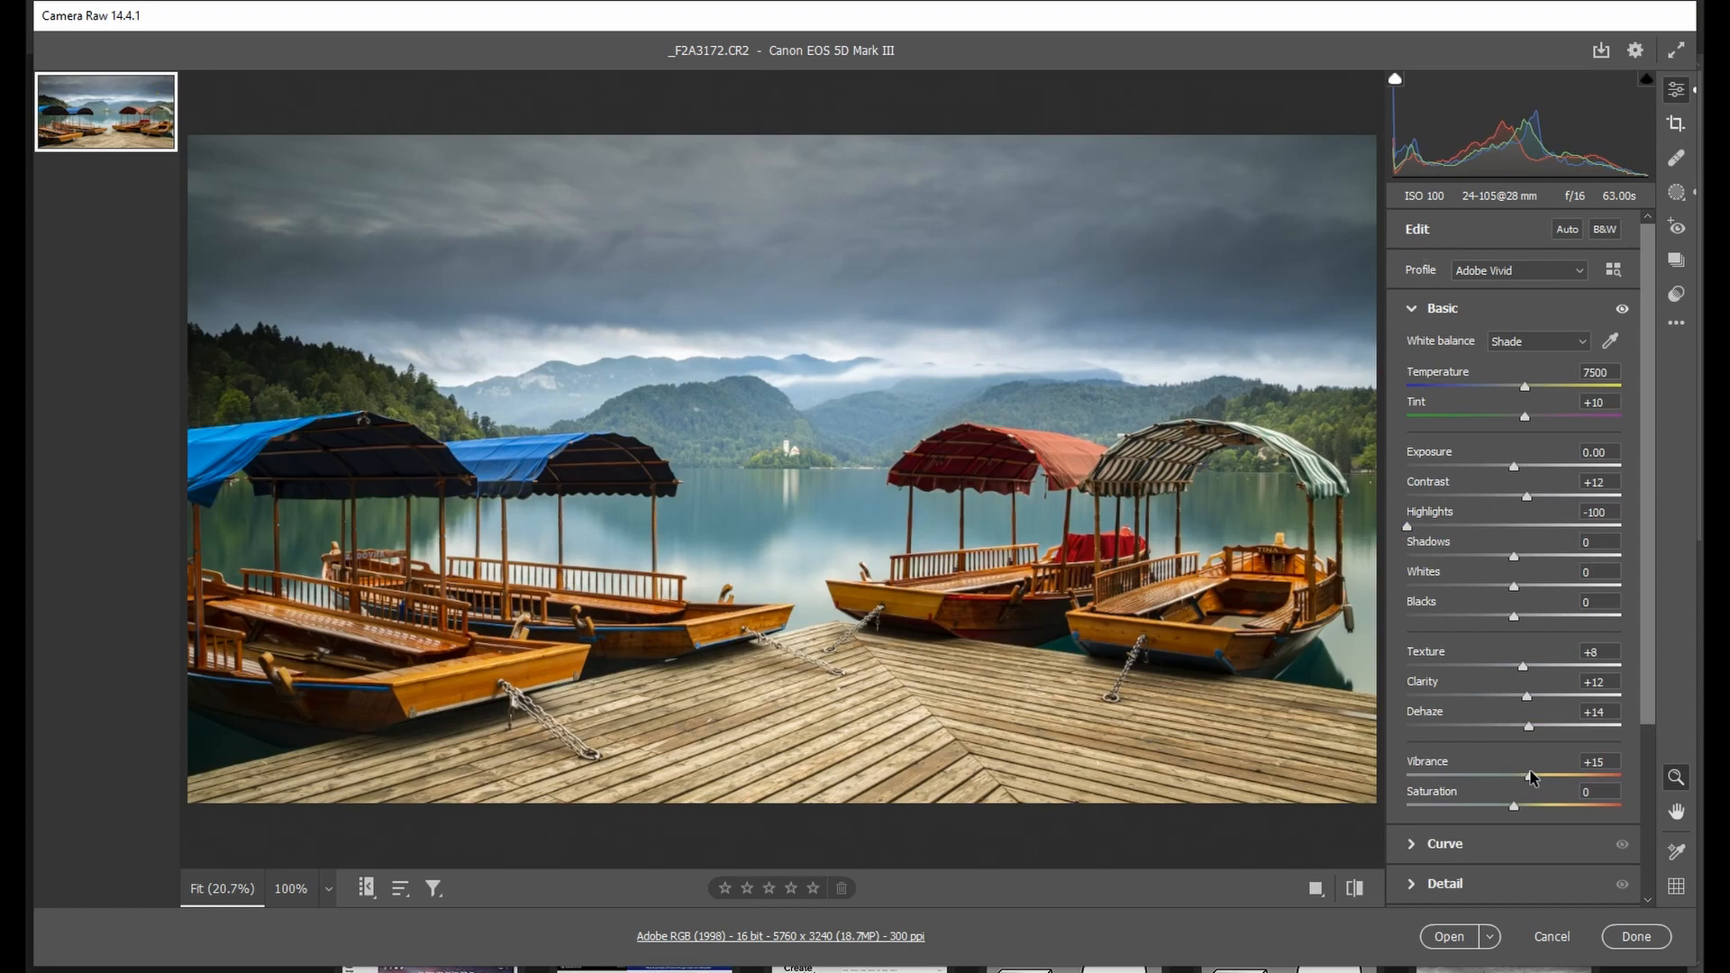
# Open the developed raw photo in Photoshop.
pyautogui.click(1443, 941)
pyautogui.click(72, 15)
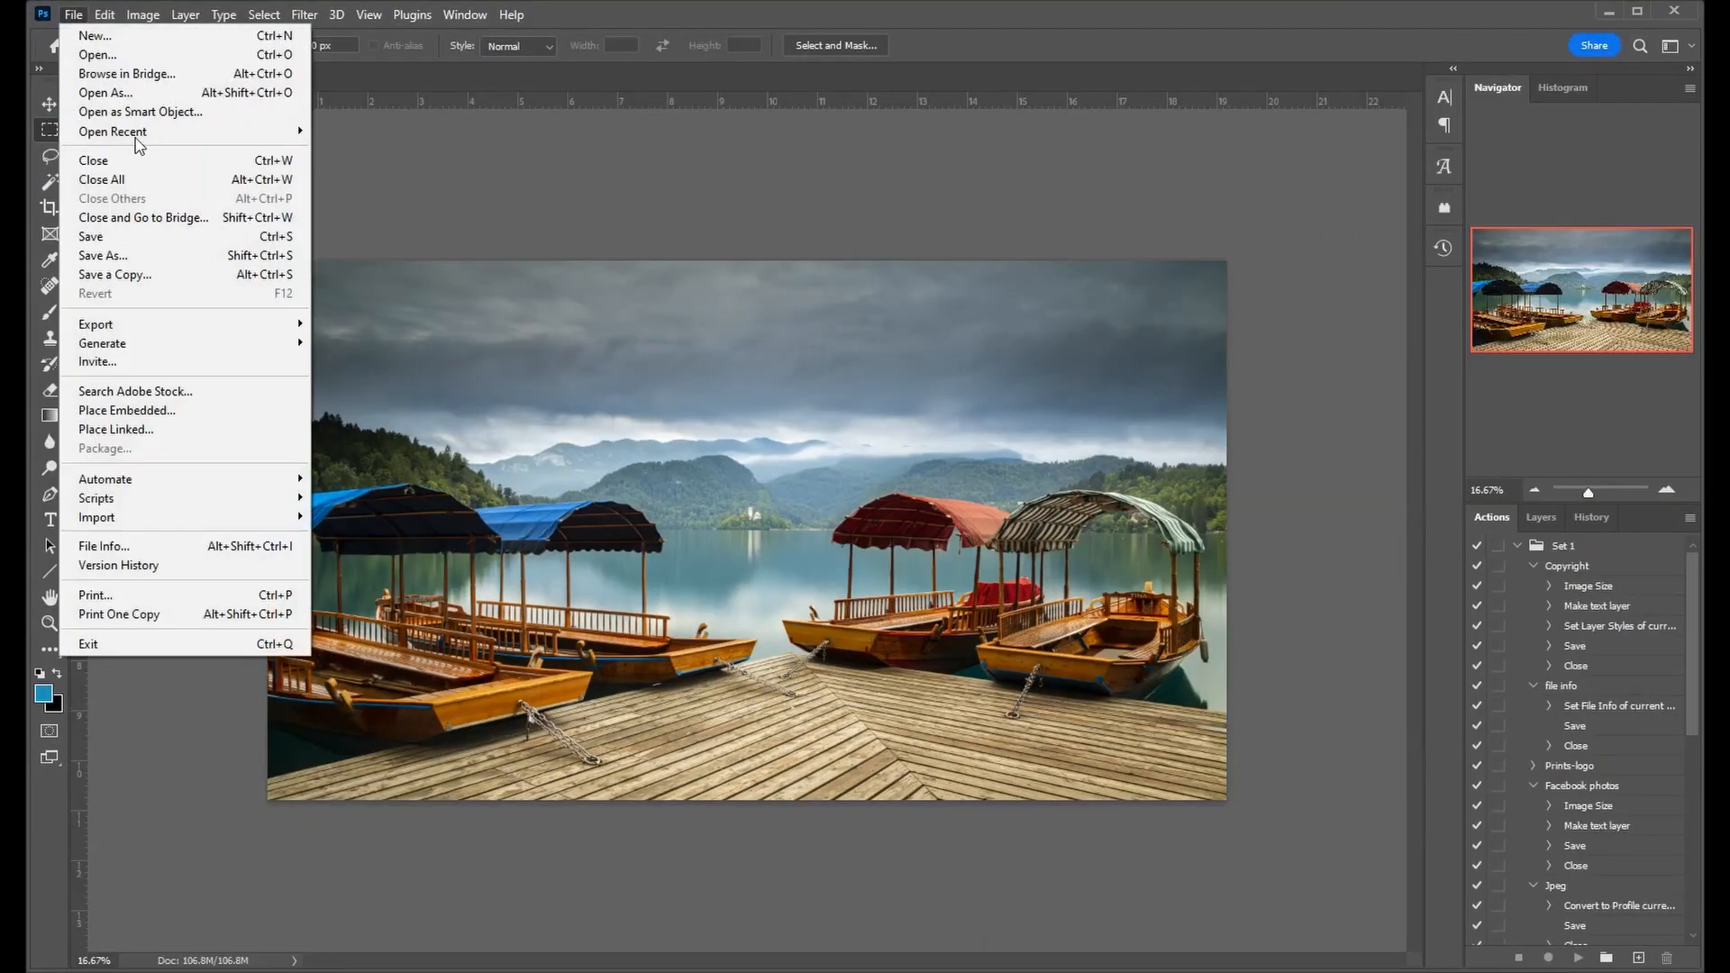
# Apply Shadows/Highlights with a Highlights Amount of about 8% and a much larger Highlights Radius, comparing the result with the preview off and on.
pyautogui.moveTo(142, 15)
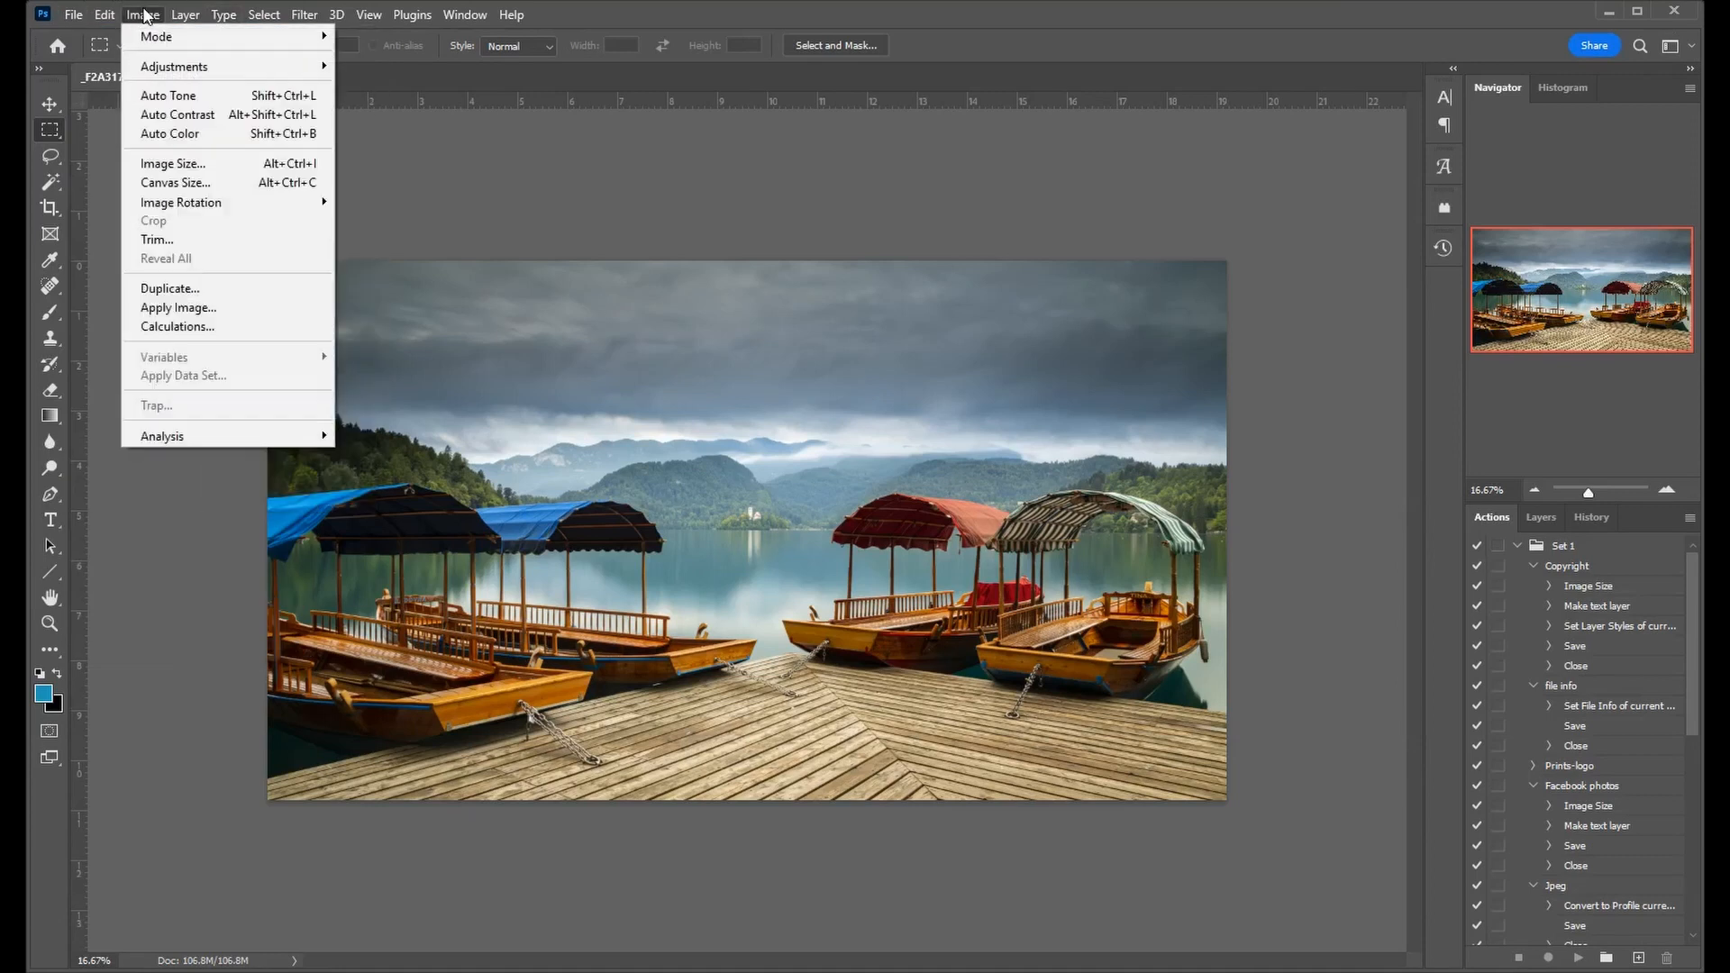
pyautogui.moveTo(236, 69)
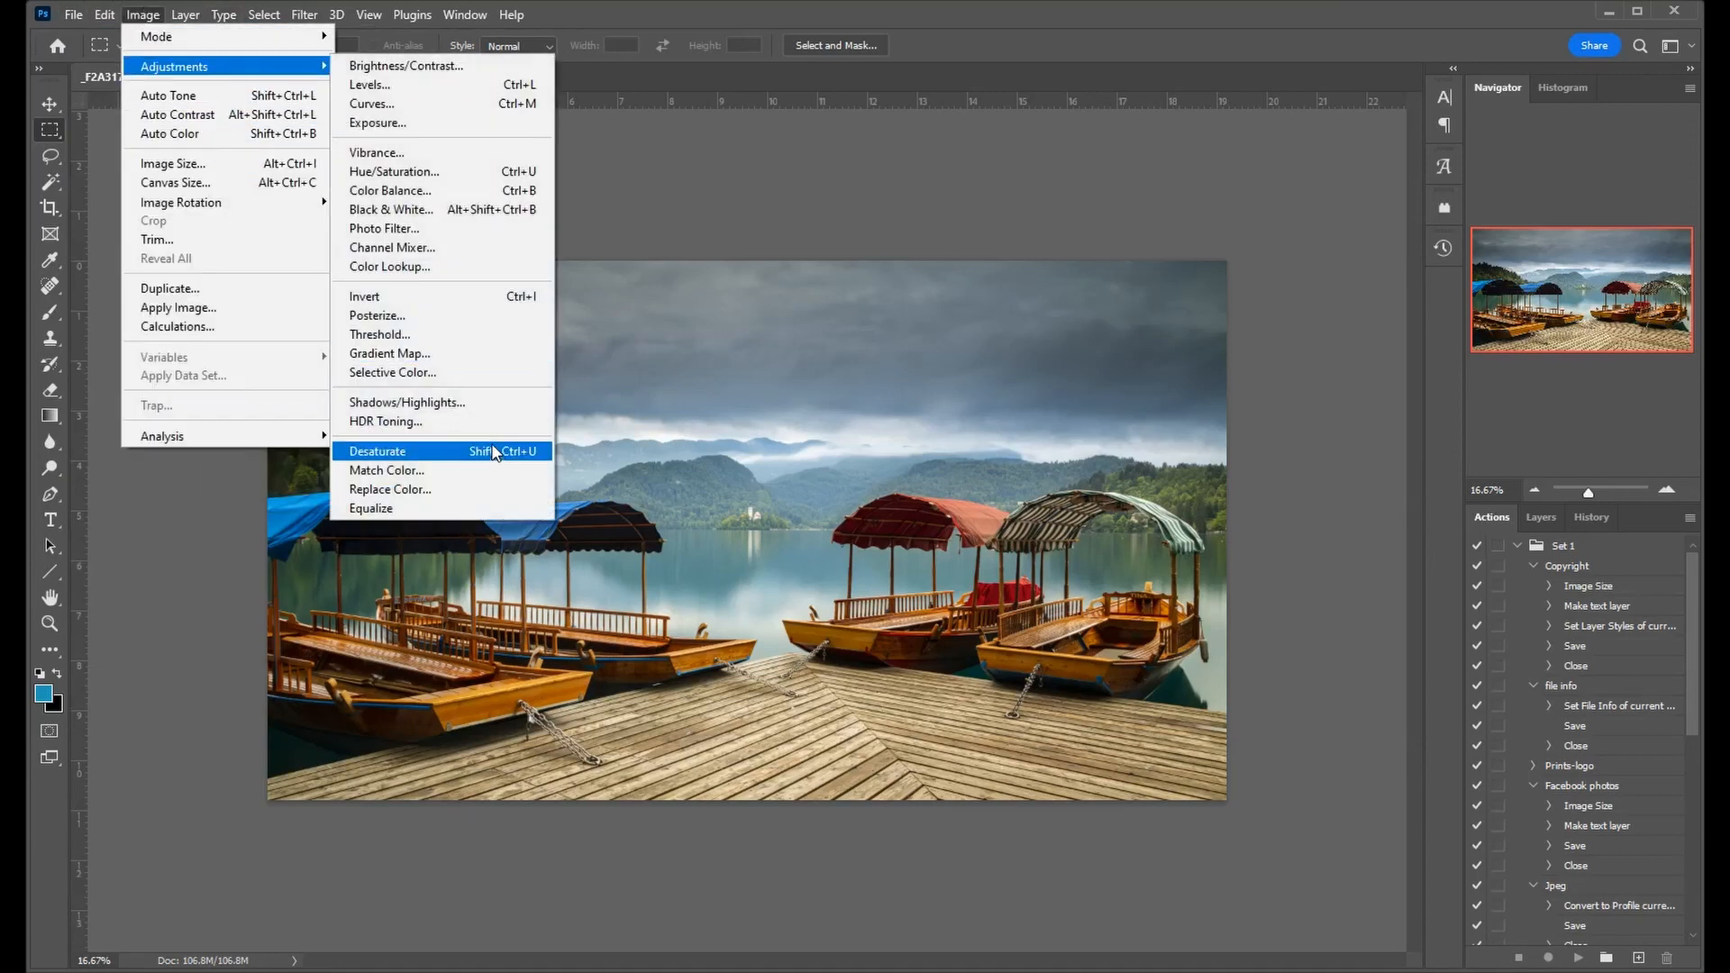
pyautogui.click(469, 402)
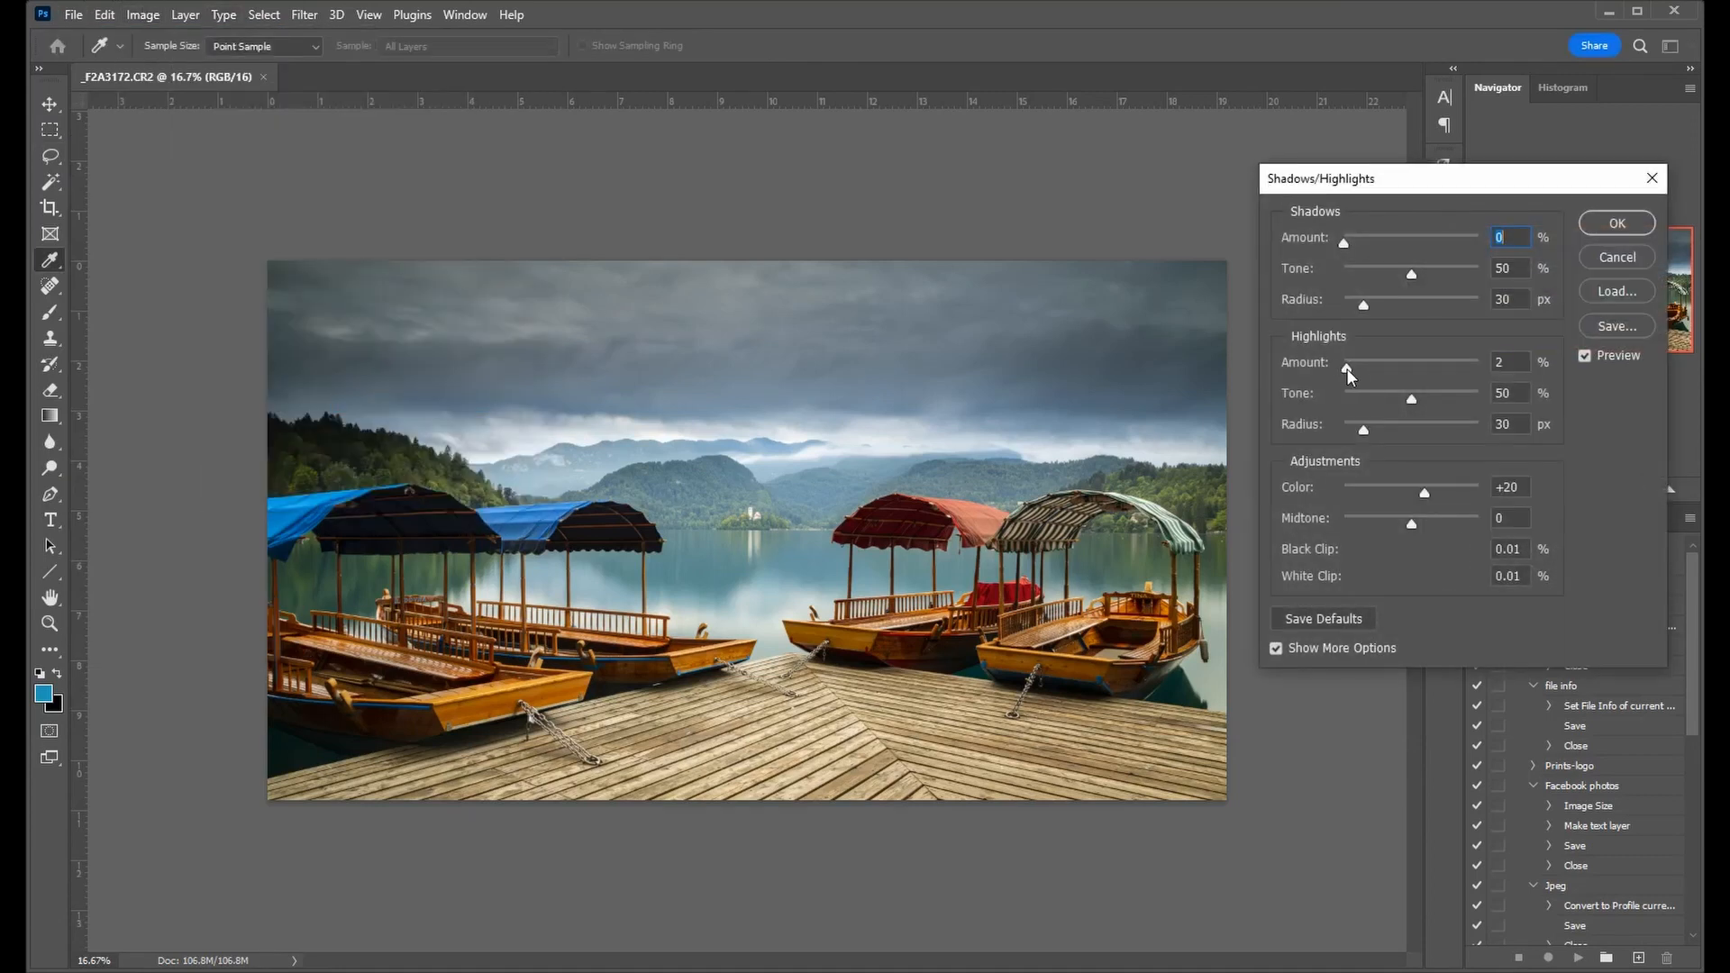
pyautogui.moveTo(1343, 367); pyautogui.dragTo(1350, 370)
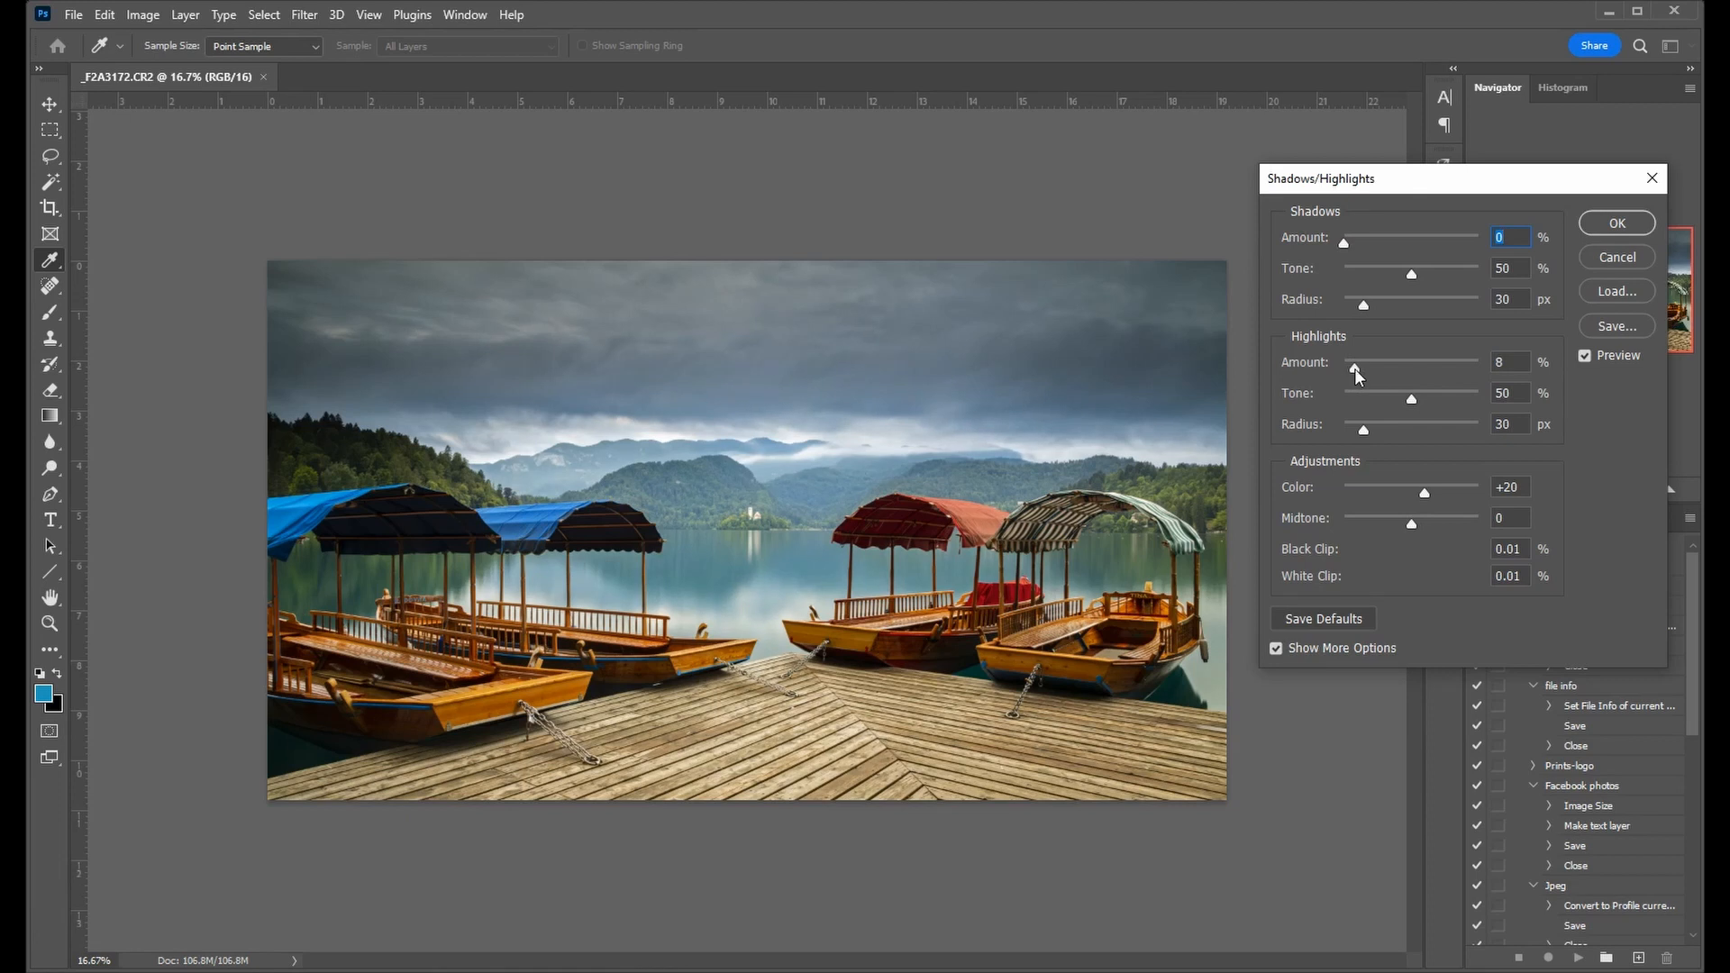
pyautogui.moveTo(1355, 370); pyautogui.dragTo(1357, 370)
pyautogui.moveTo(1364, 429); pyautogui.dragTo(1451, 431)
pyautogui.click(1585, 355)
pyautogui.click(1585, 355)
pyautogui.click(1616, 222)
# Apply a gentle RGB S-curve, with a shadow point at input 64, output 53 and a highlight point at input 189, output 198.
pyautogui.click(143, 14)
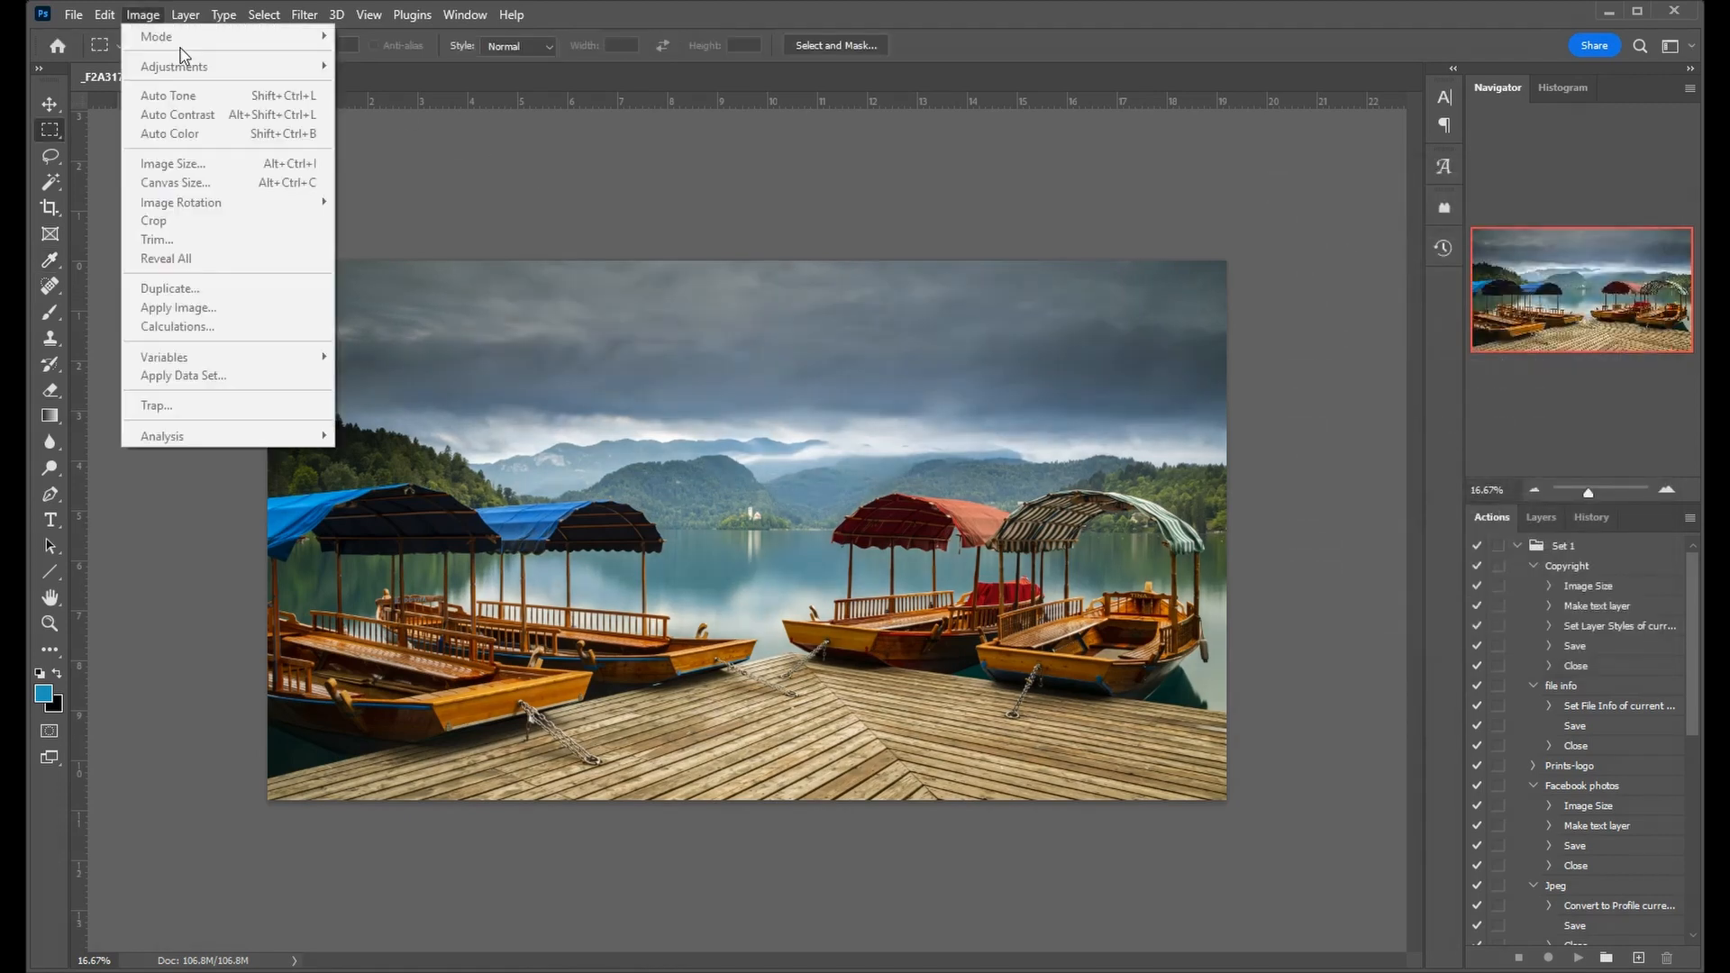
pyautogui.click(141, 15)
pyautogui.click(142, 14)
pyautogui.moveTo(200, 75)
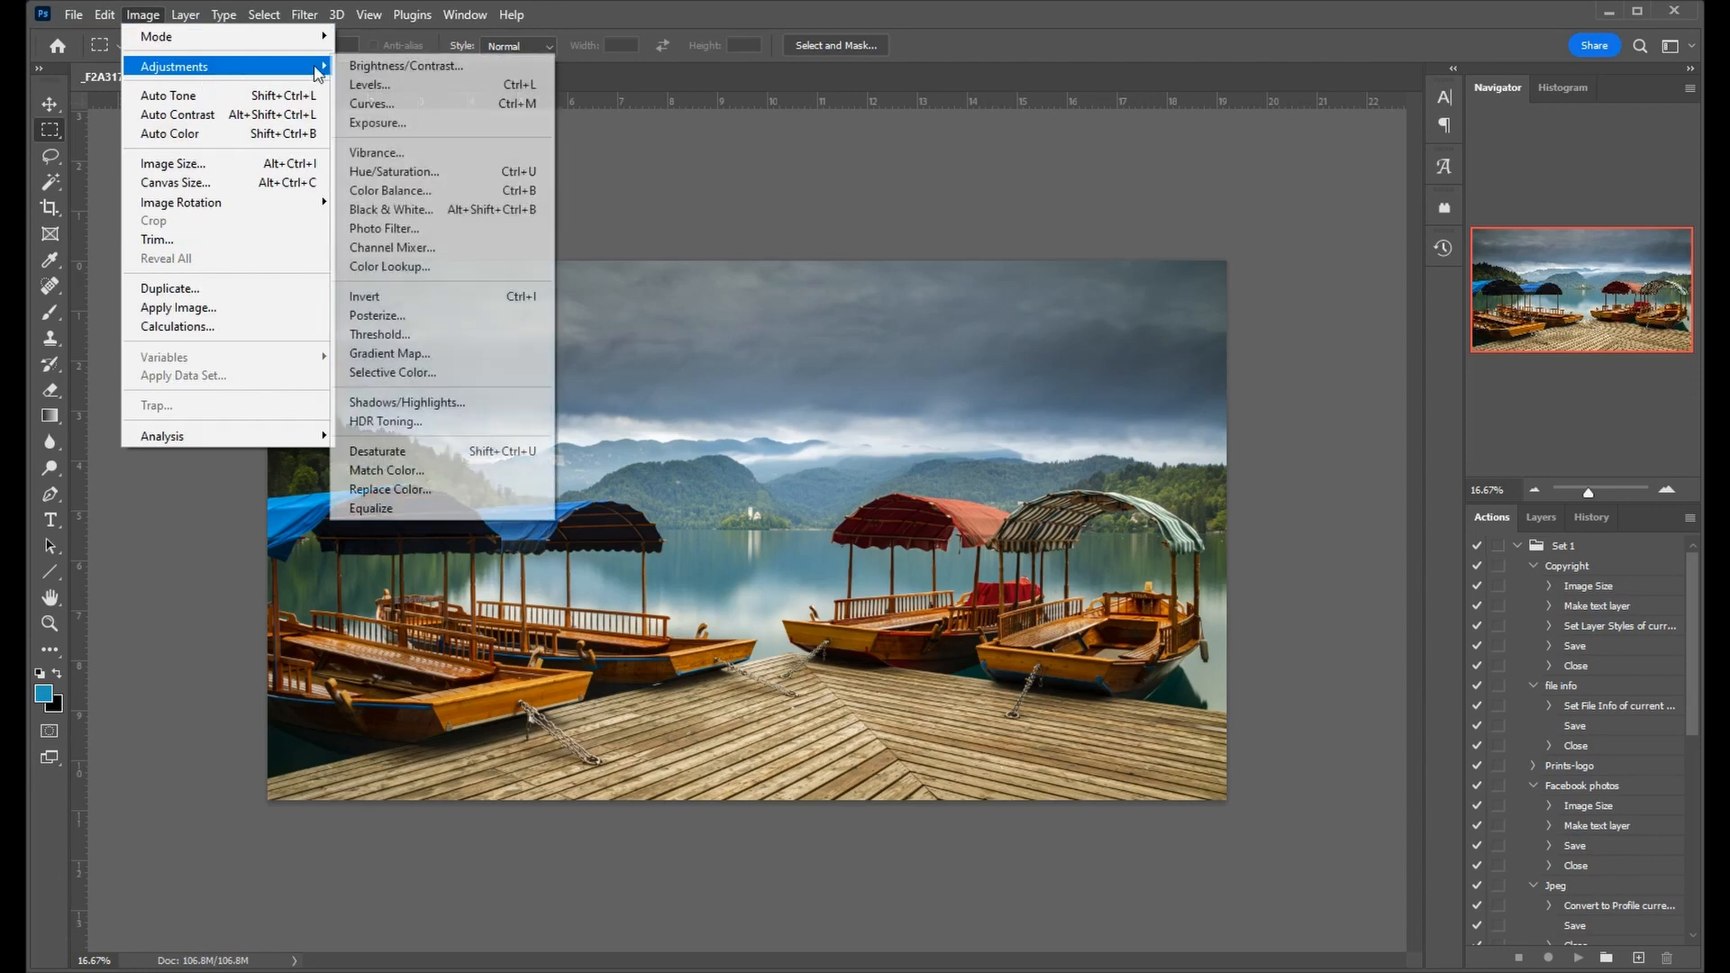
pyautogui.click(369, 104)
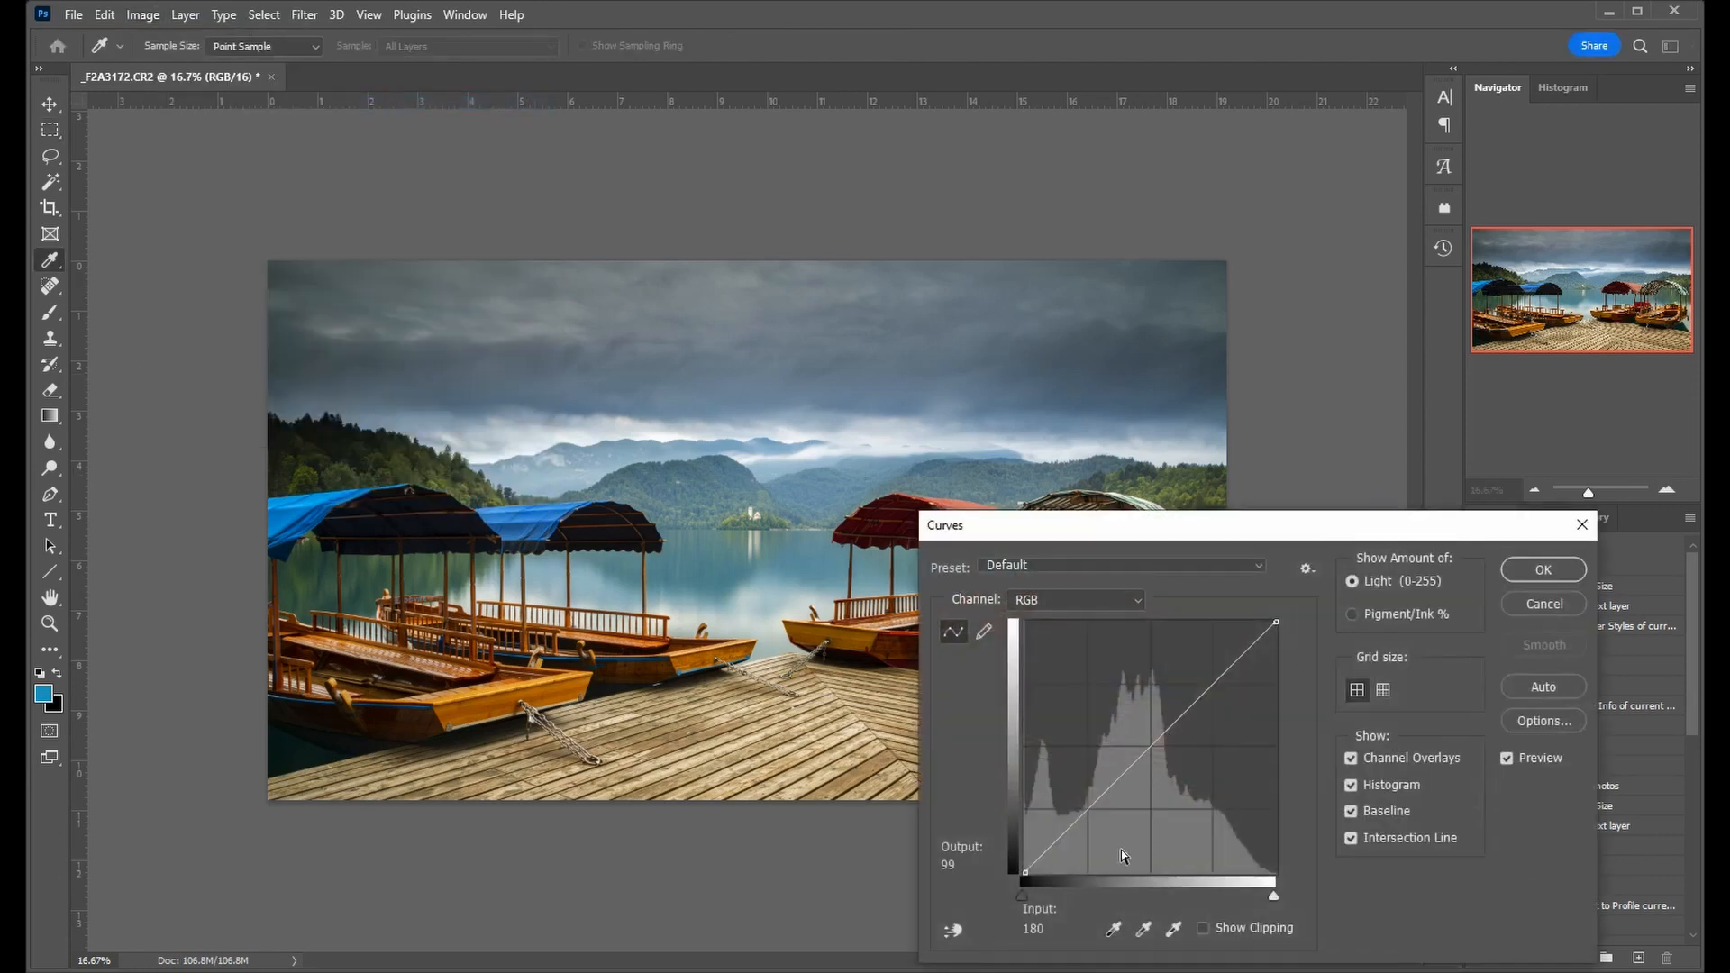
pyautogui.moveTo(1086, 811); pyautogui.dragTo(1086, 818)
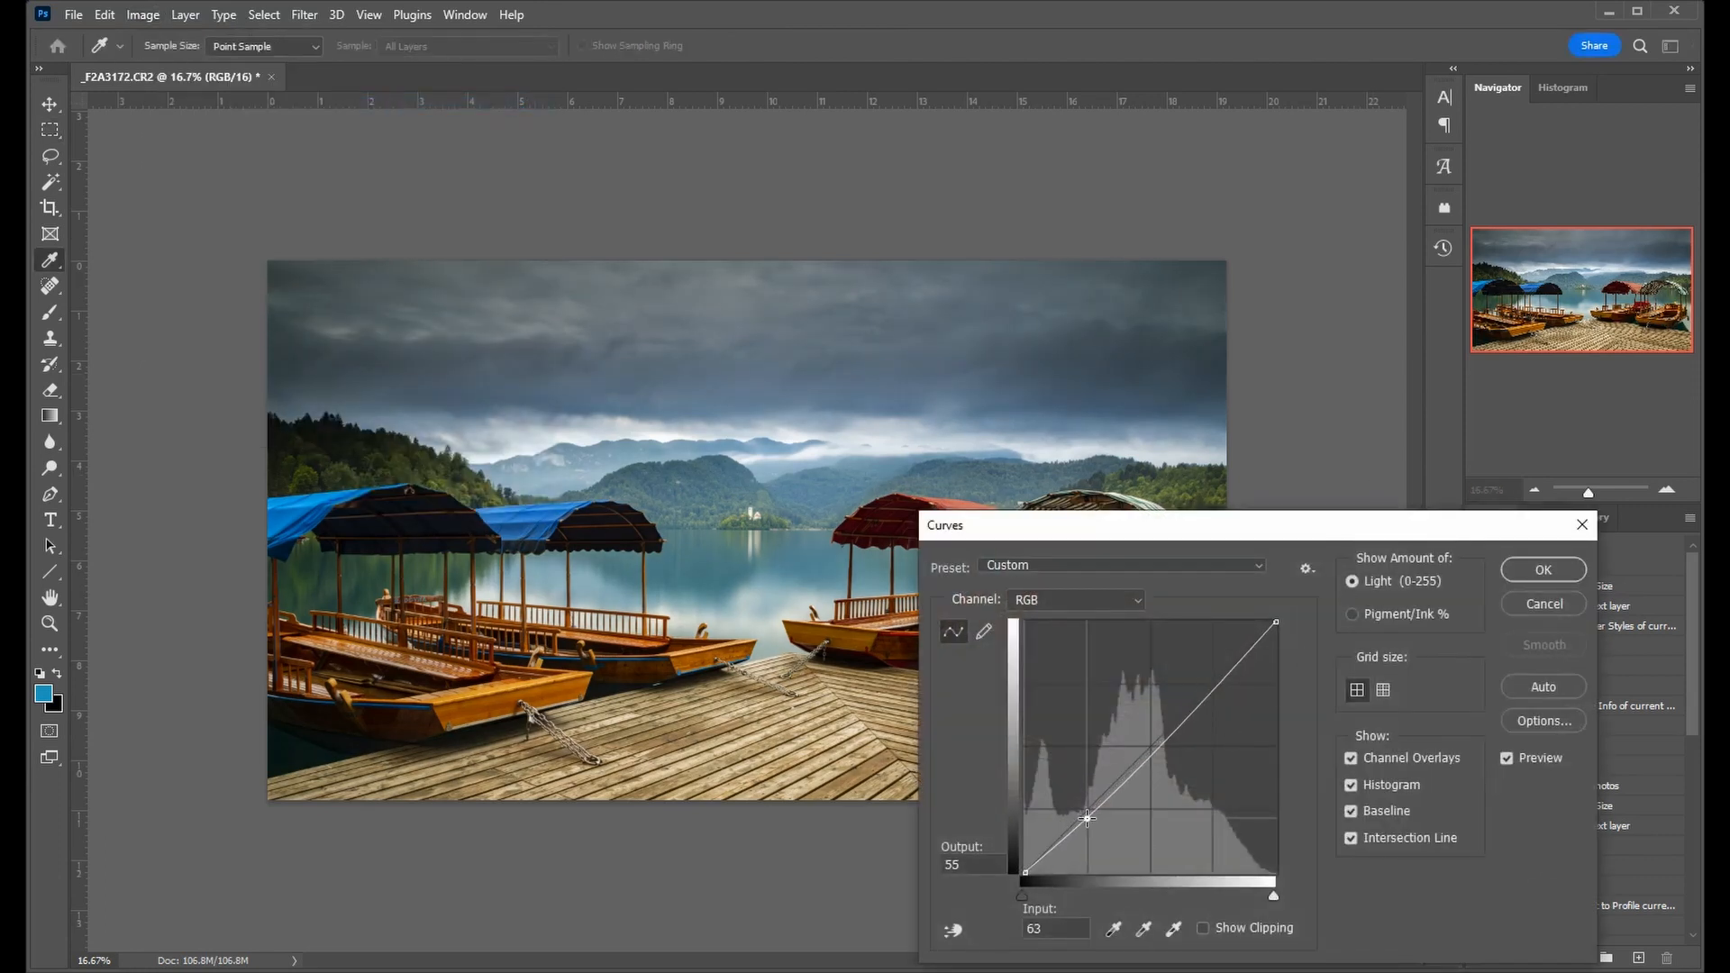
pyautogui.moveTo(1212, 690); pyautogui.dragTo(1211, 677)
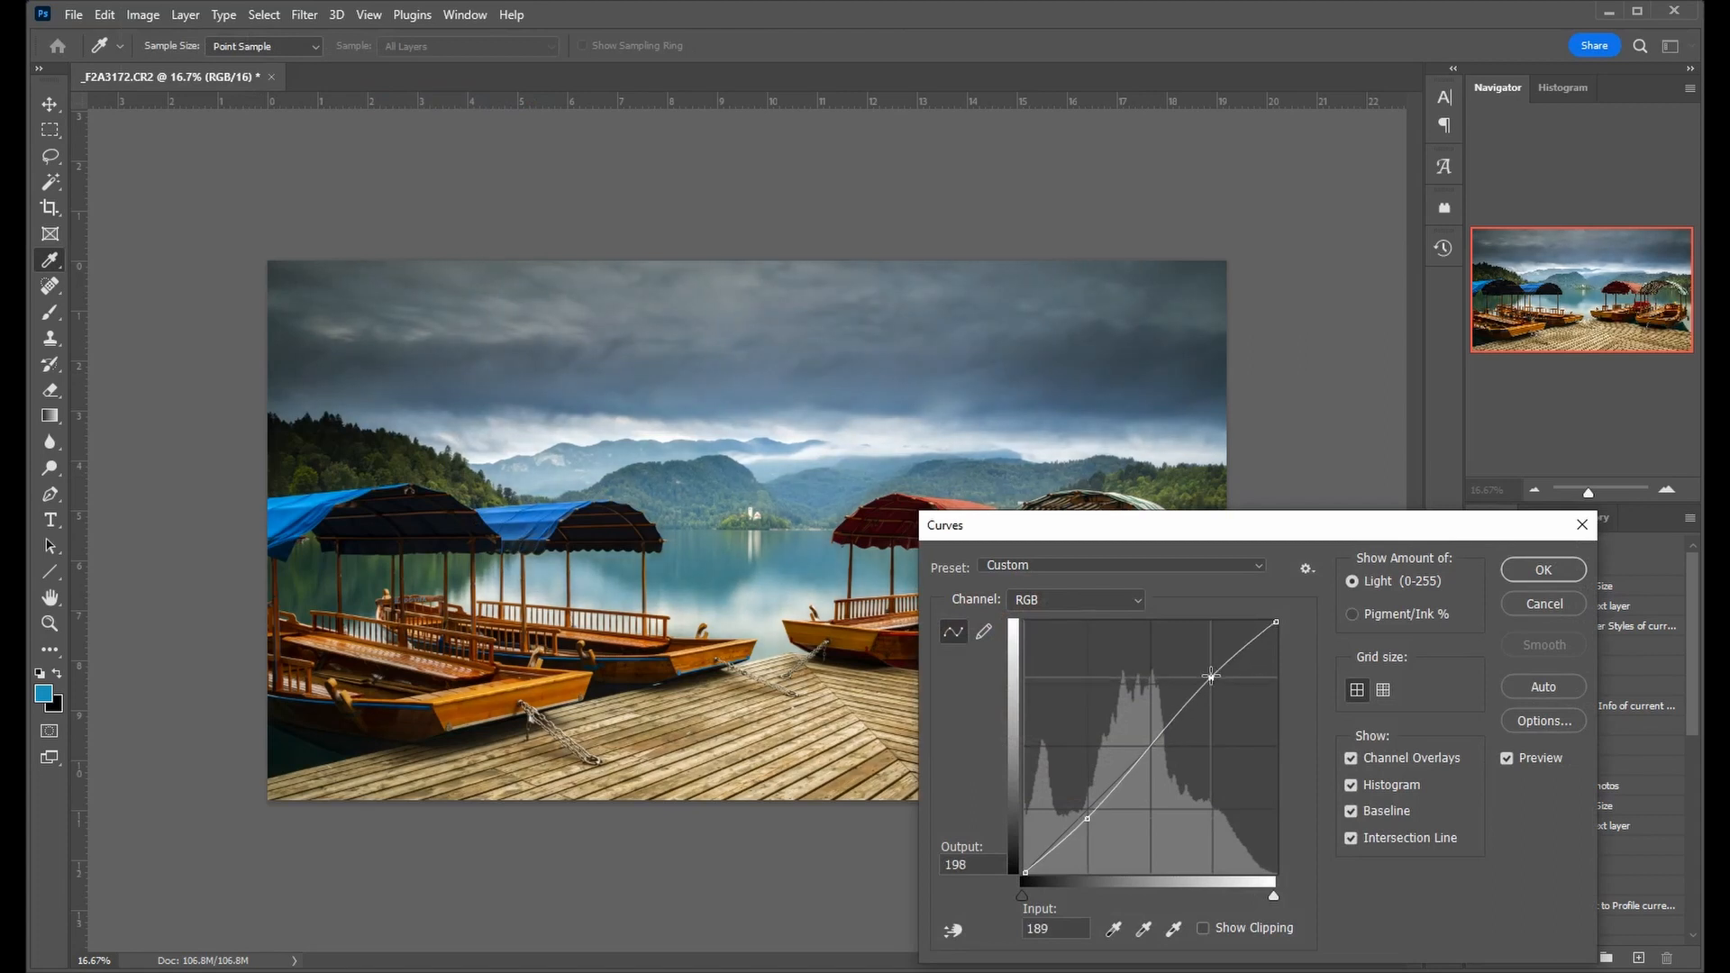
pyautogui.moveTo(1090, 822); pyautogui.dragTo(1091, 824)
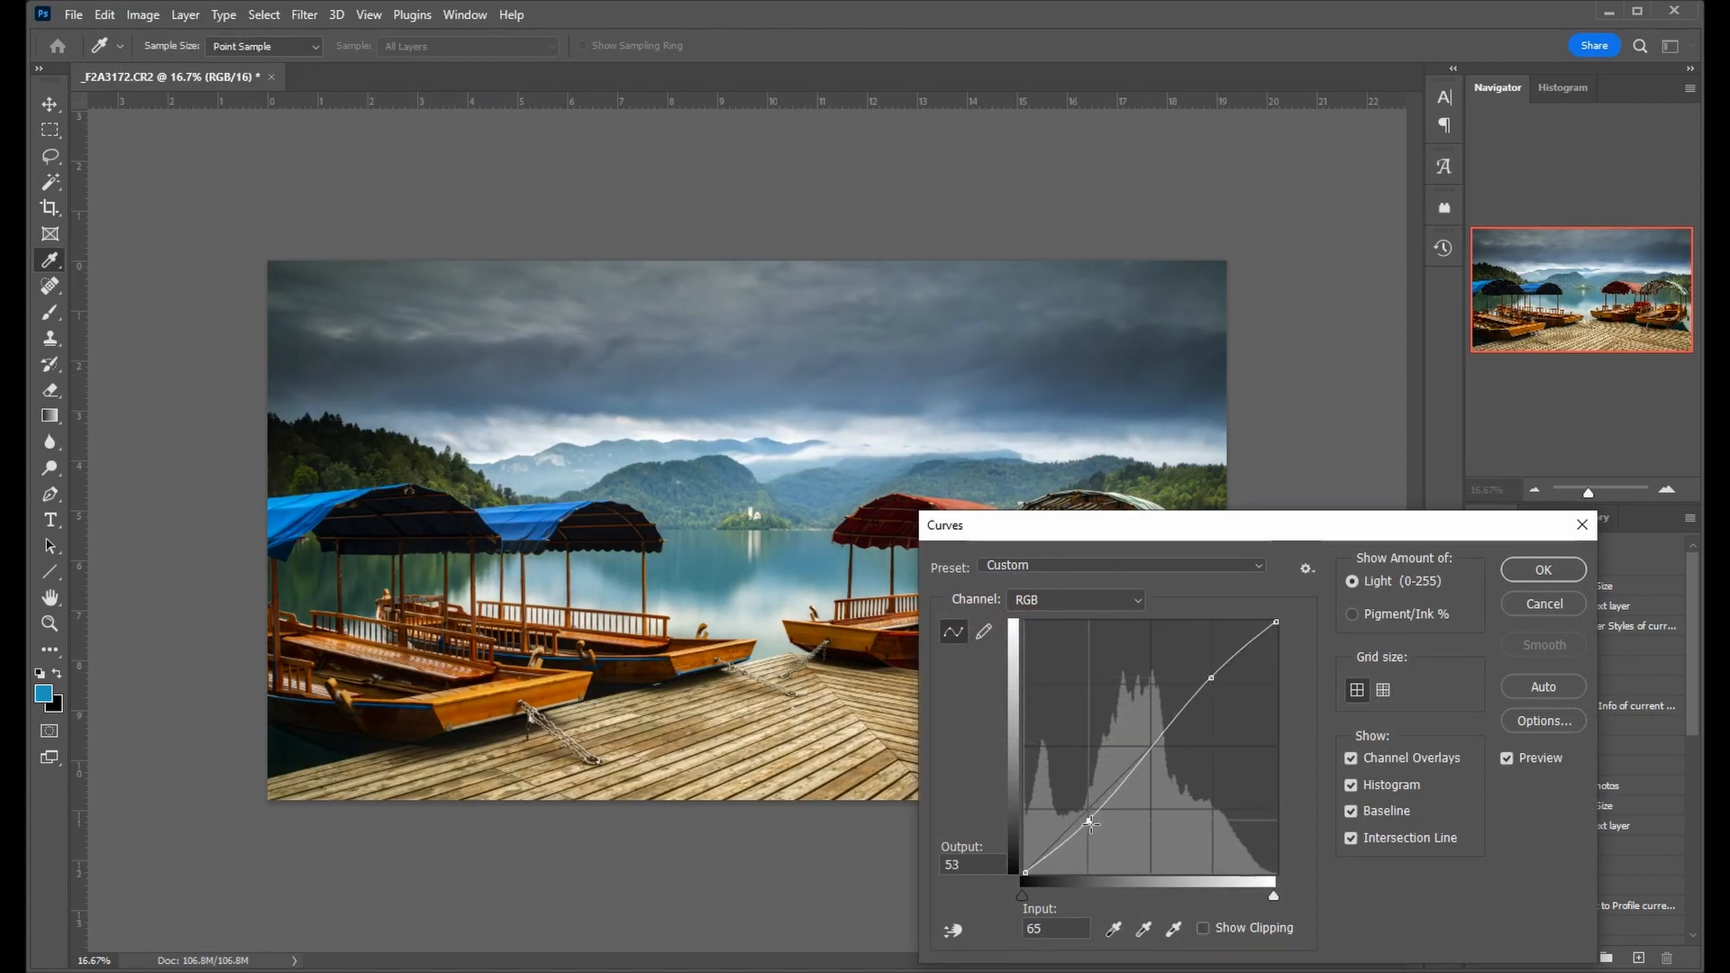
pyautogui.moveTo(1232, 529); pyautogui.dragTo(1258, 525)
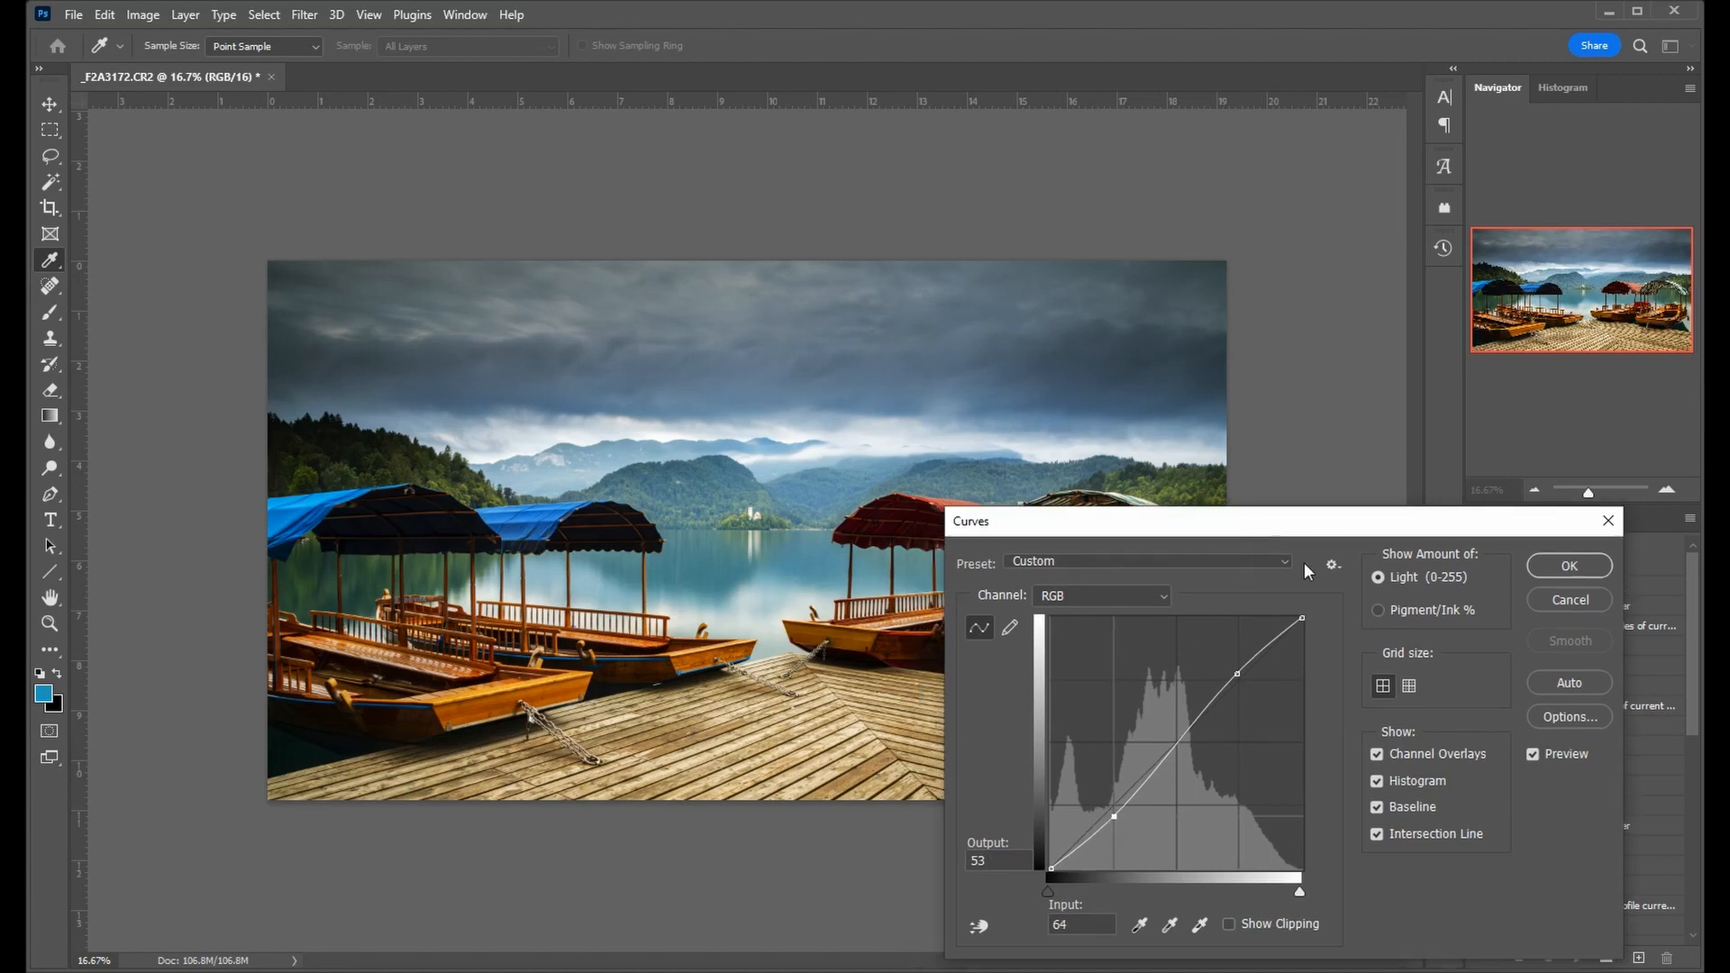
pyautogui.click(1558, 753)
pyautogui.click(1559, 752)
pyautogui.click(1570, 568)
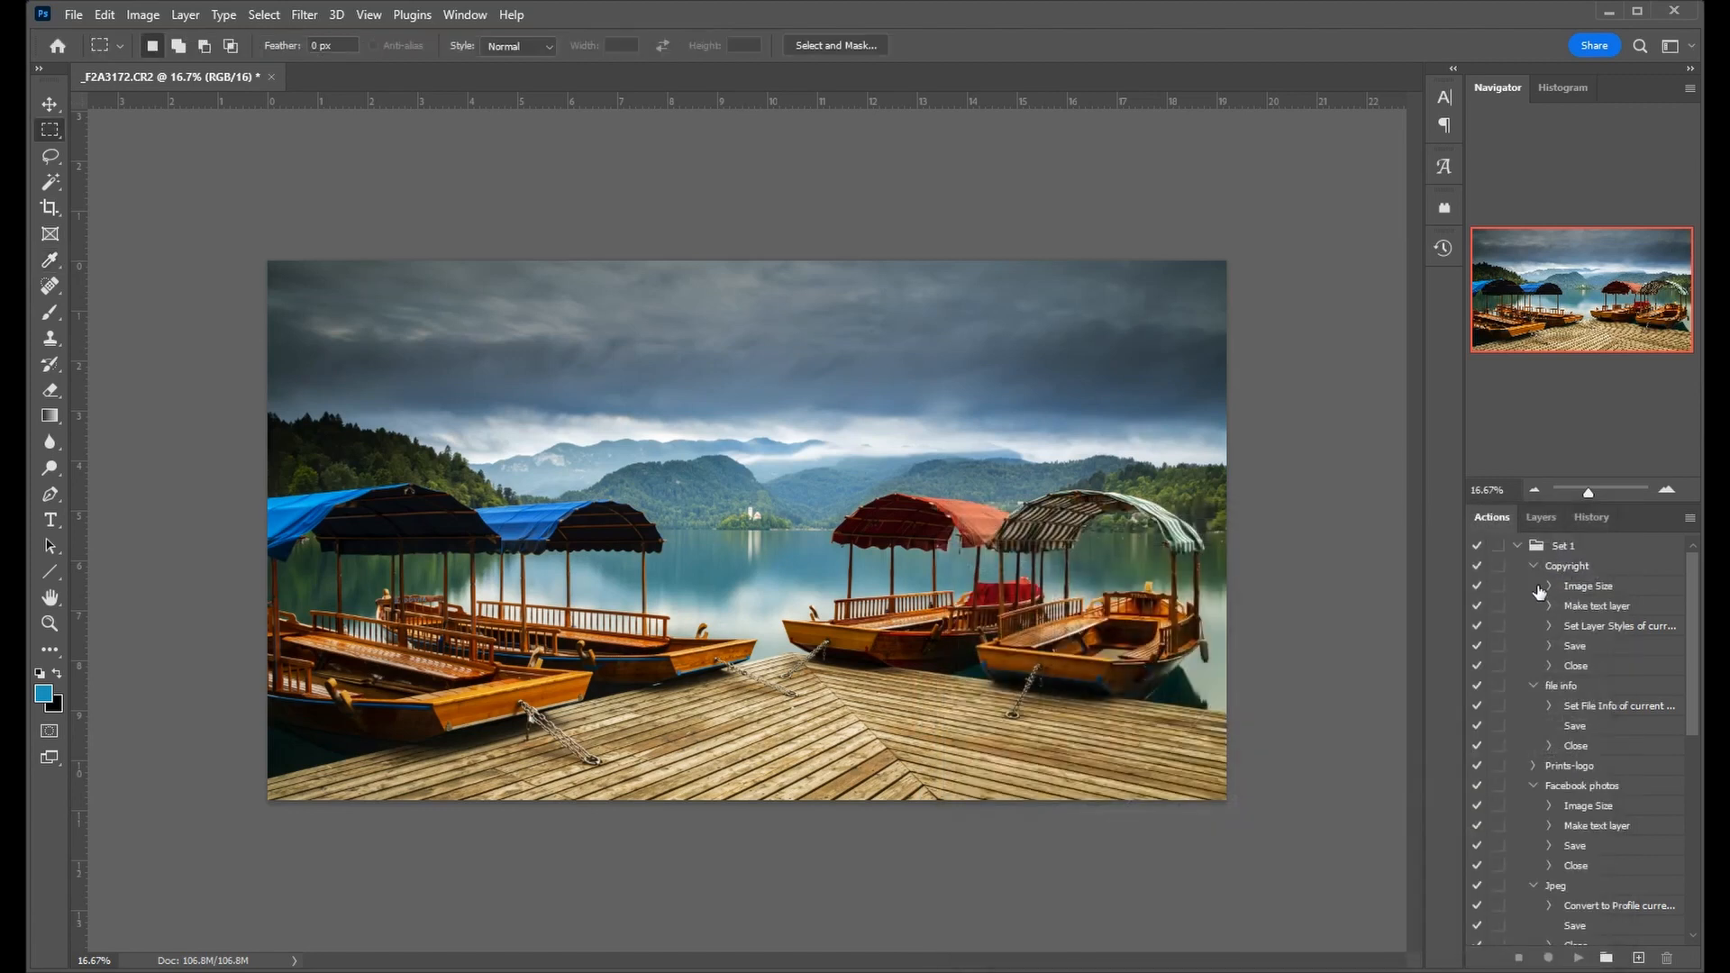
# Save the photo as a TIFF named _F2A3172 in the TIFFs folder, accepting the TIFF options.
pyautogui.click(78, 14)
pyautogui.click(294, 229)
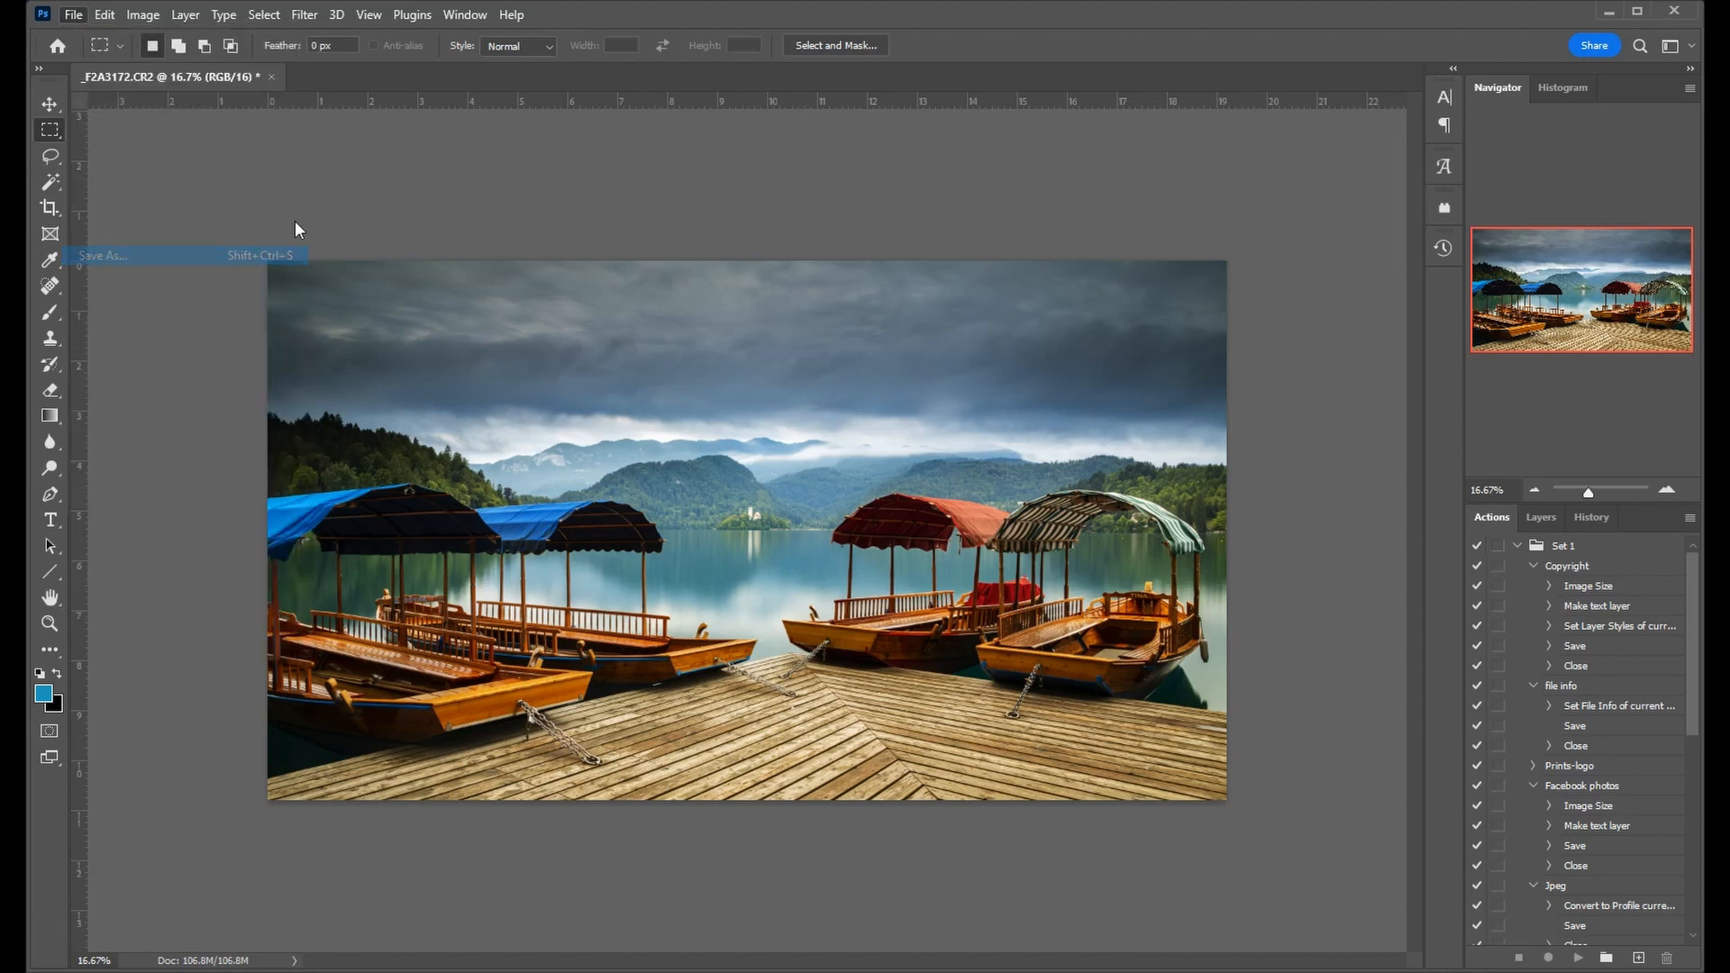
pyautogui.click(340, 707)
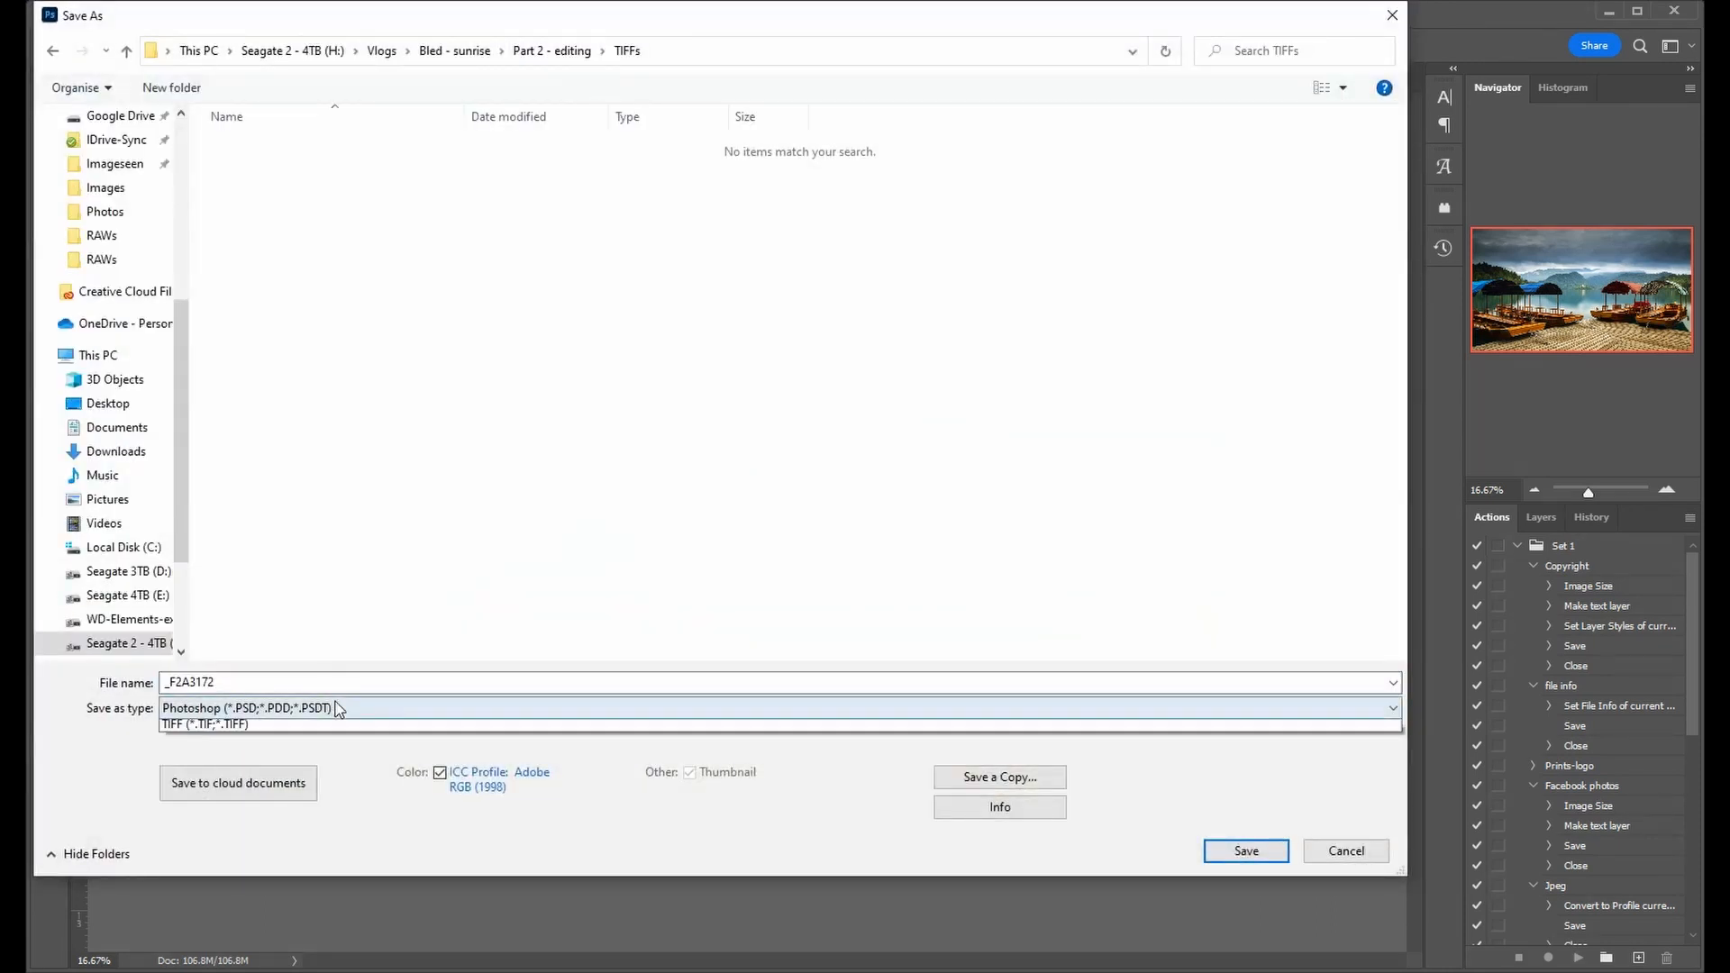
pyautogui.click(340, 848)
pyautogui.click(1246, 850)
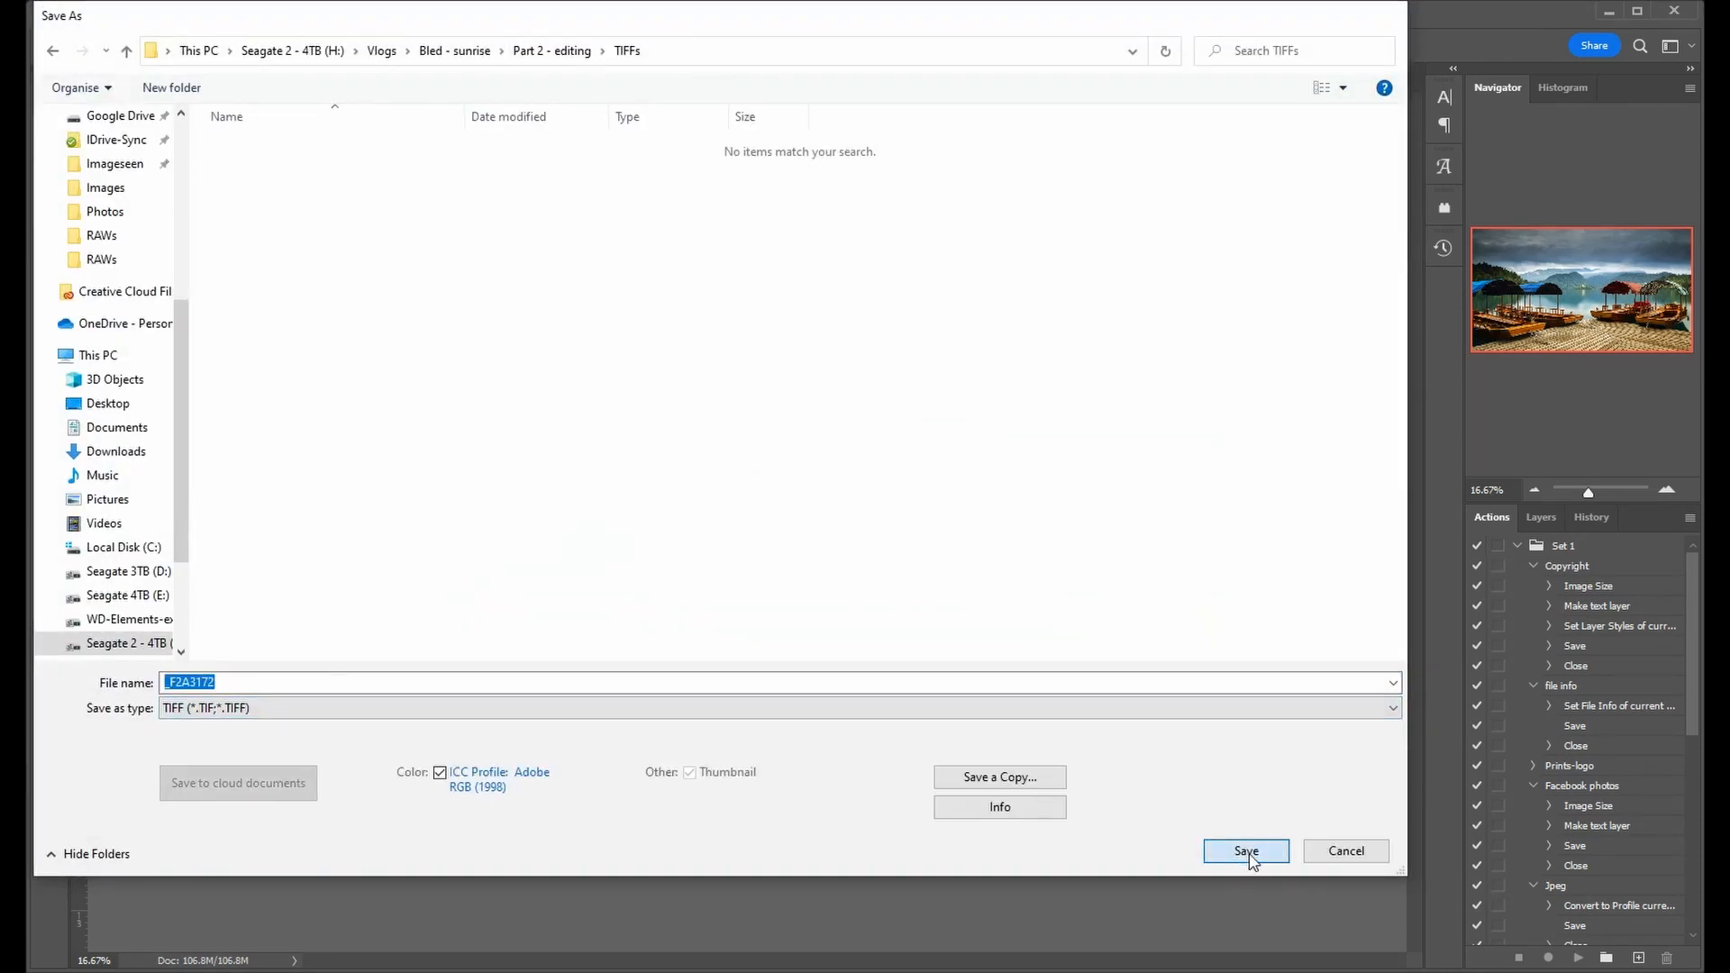
pyautogui.click(1101, 220)
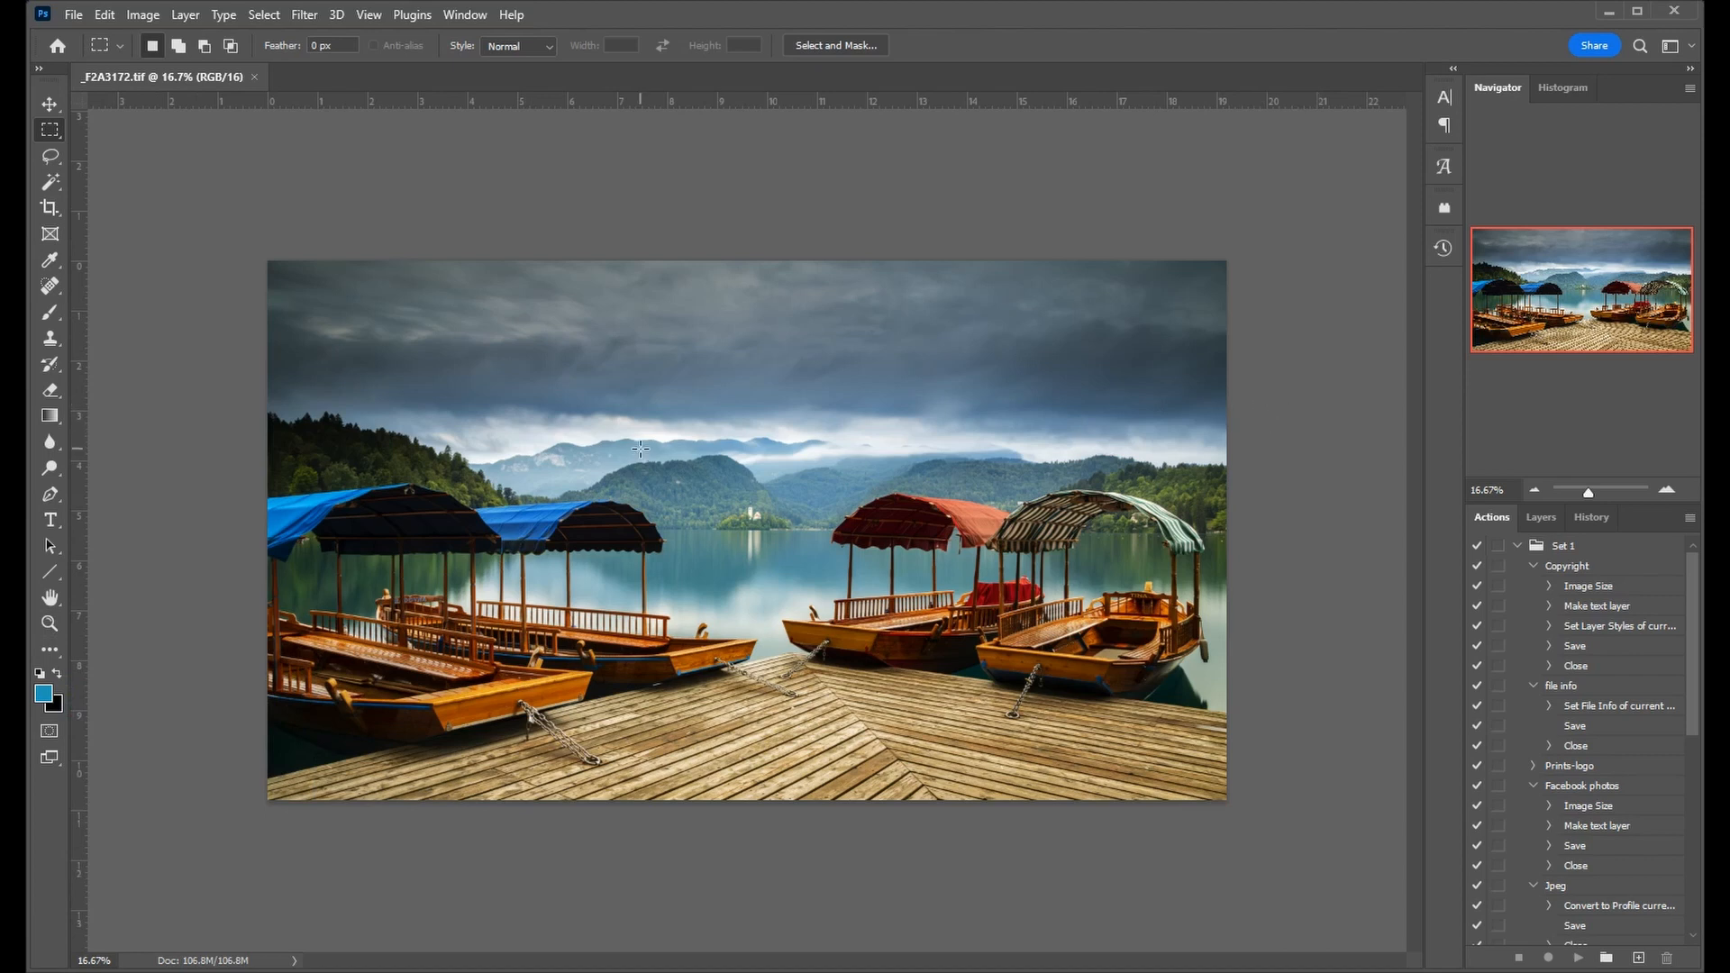
# Switch to Firefox, enlarge the wooden boats photo in the Lake Bled gallery and open its purchase page.
pyautogui.moveTo(687, 972)
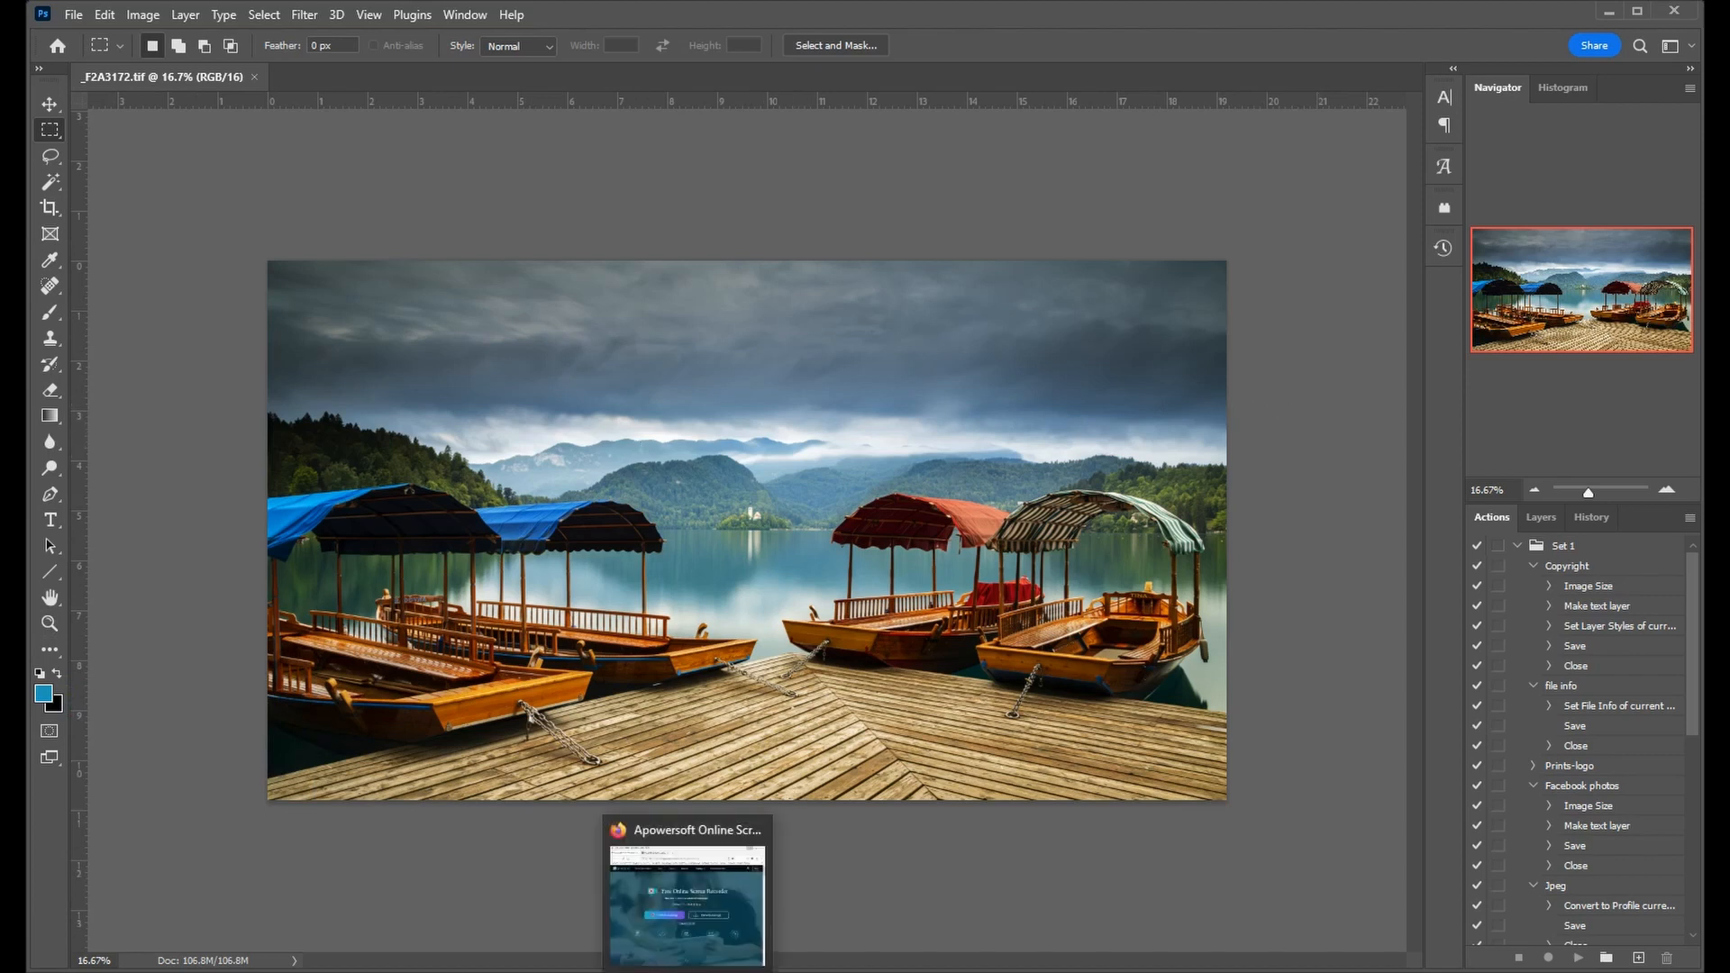
pyautogui.click(687, 969)
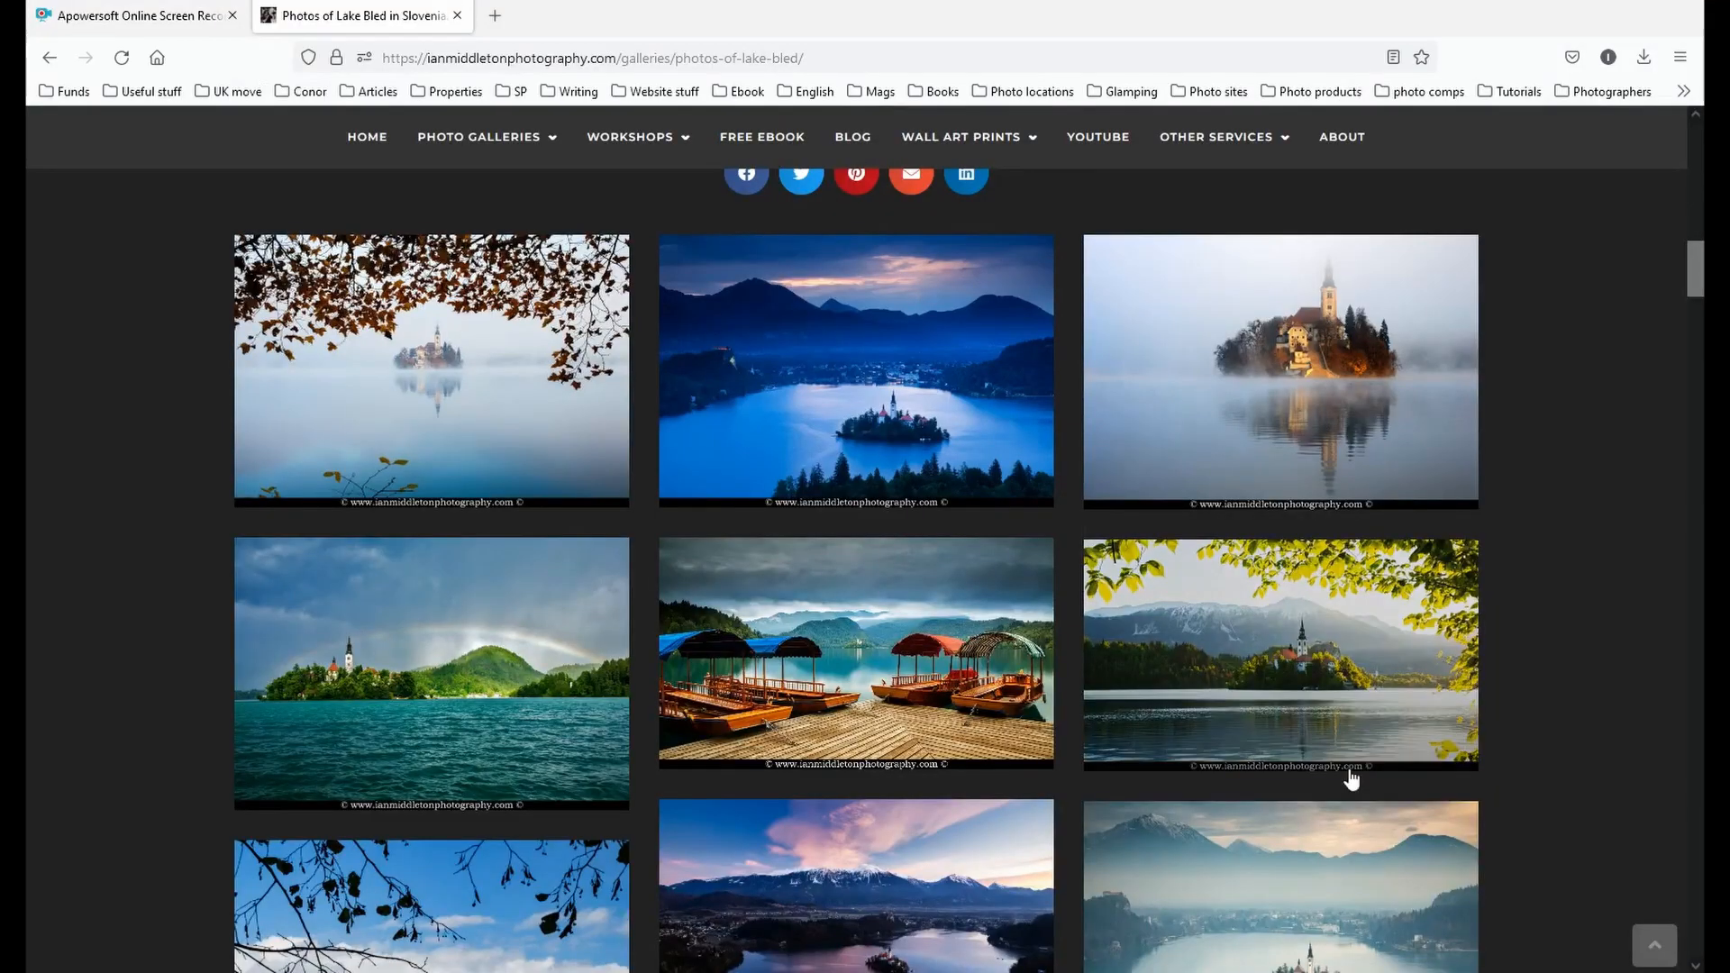
pyautogui.scroll(-3, 819, 637)
pyautogui.scroll(3, 818, 637)
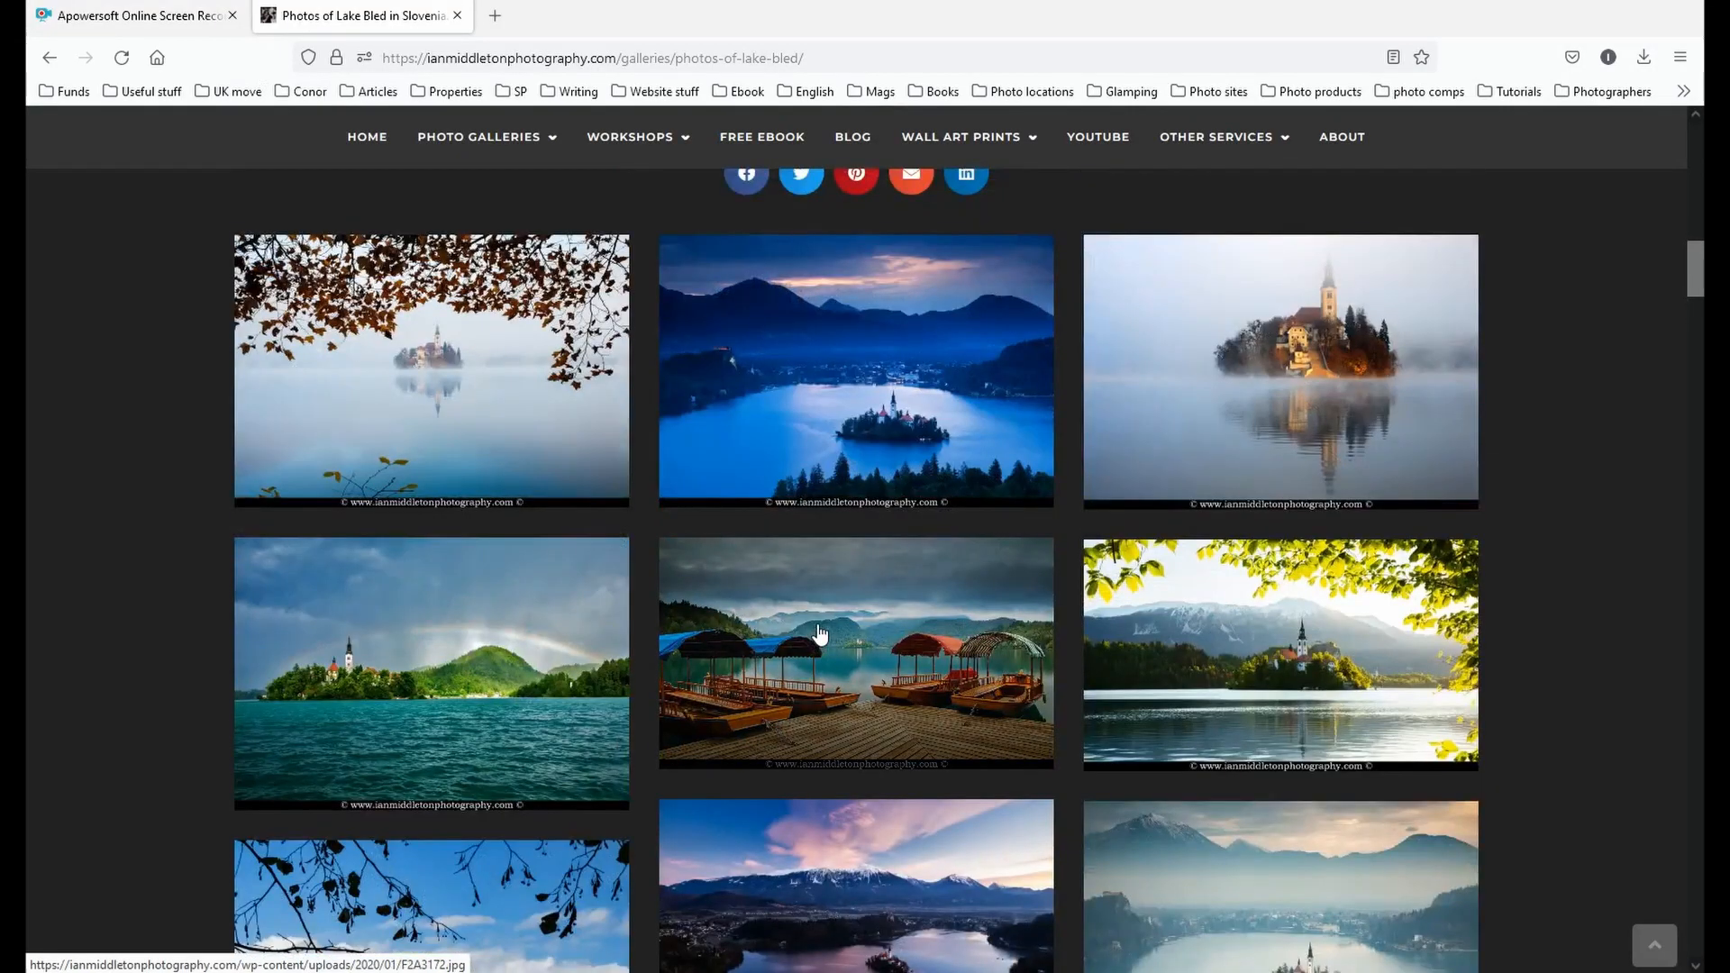
pyautogui.scroll(15, 1031, 326)
pyautogui.scroll(-15, 1031, 326)
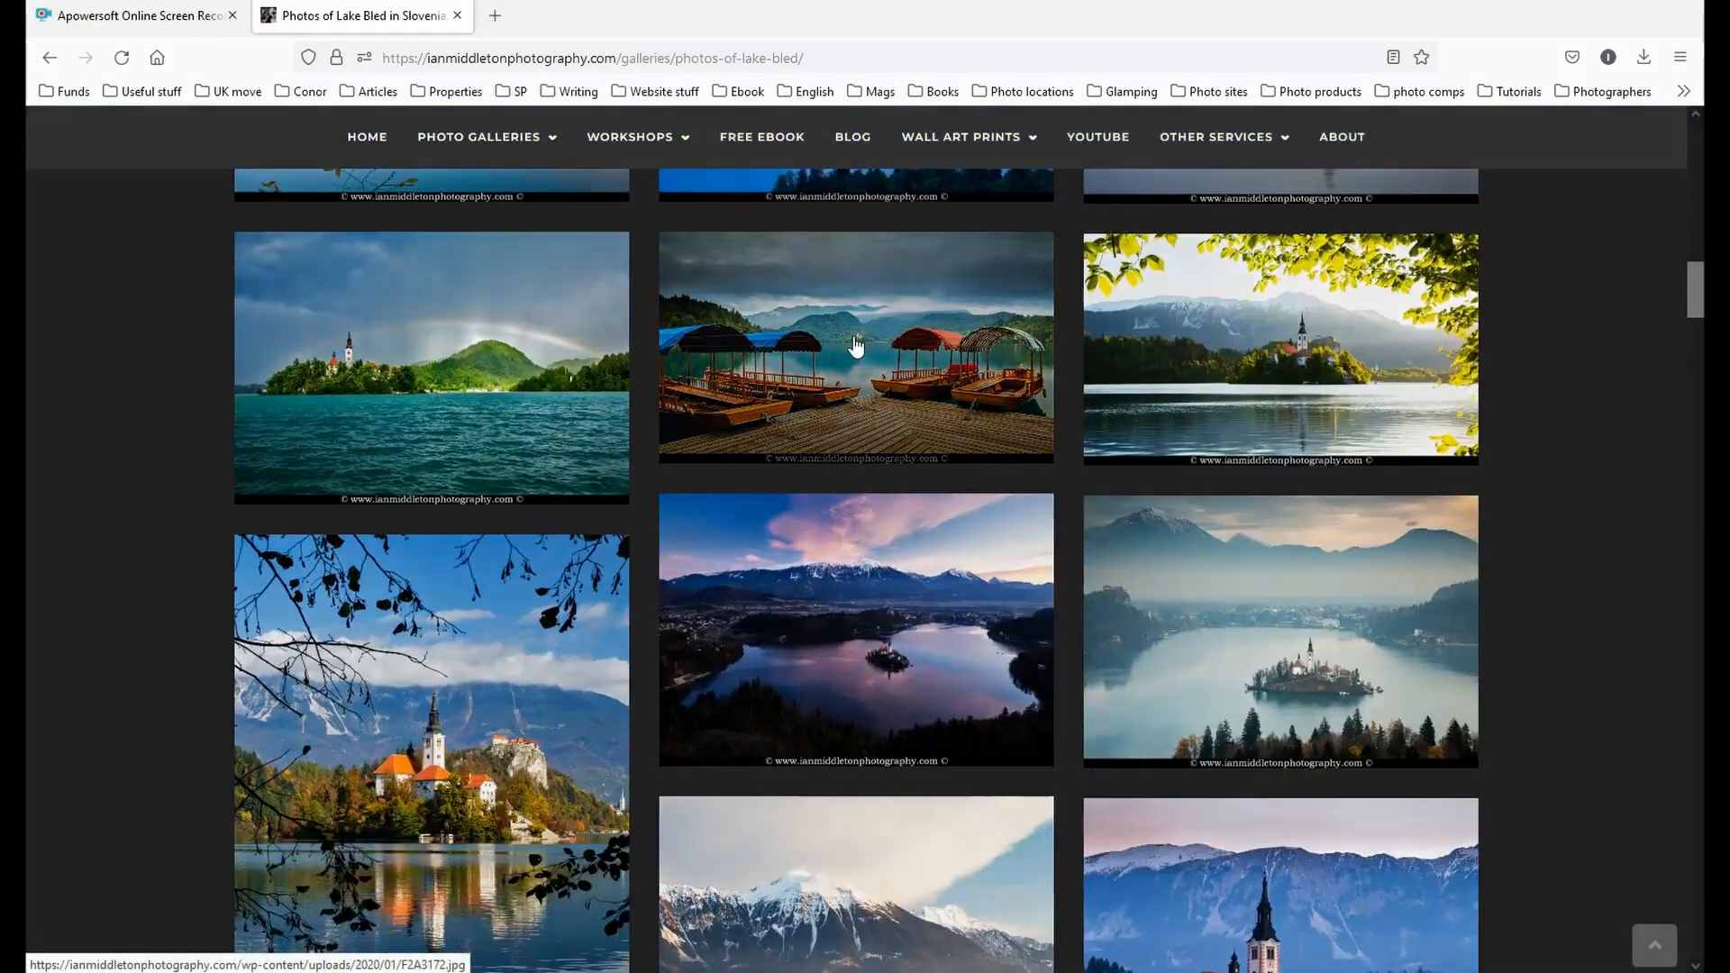
pyautogui.click(868, 345)
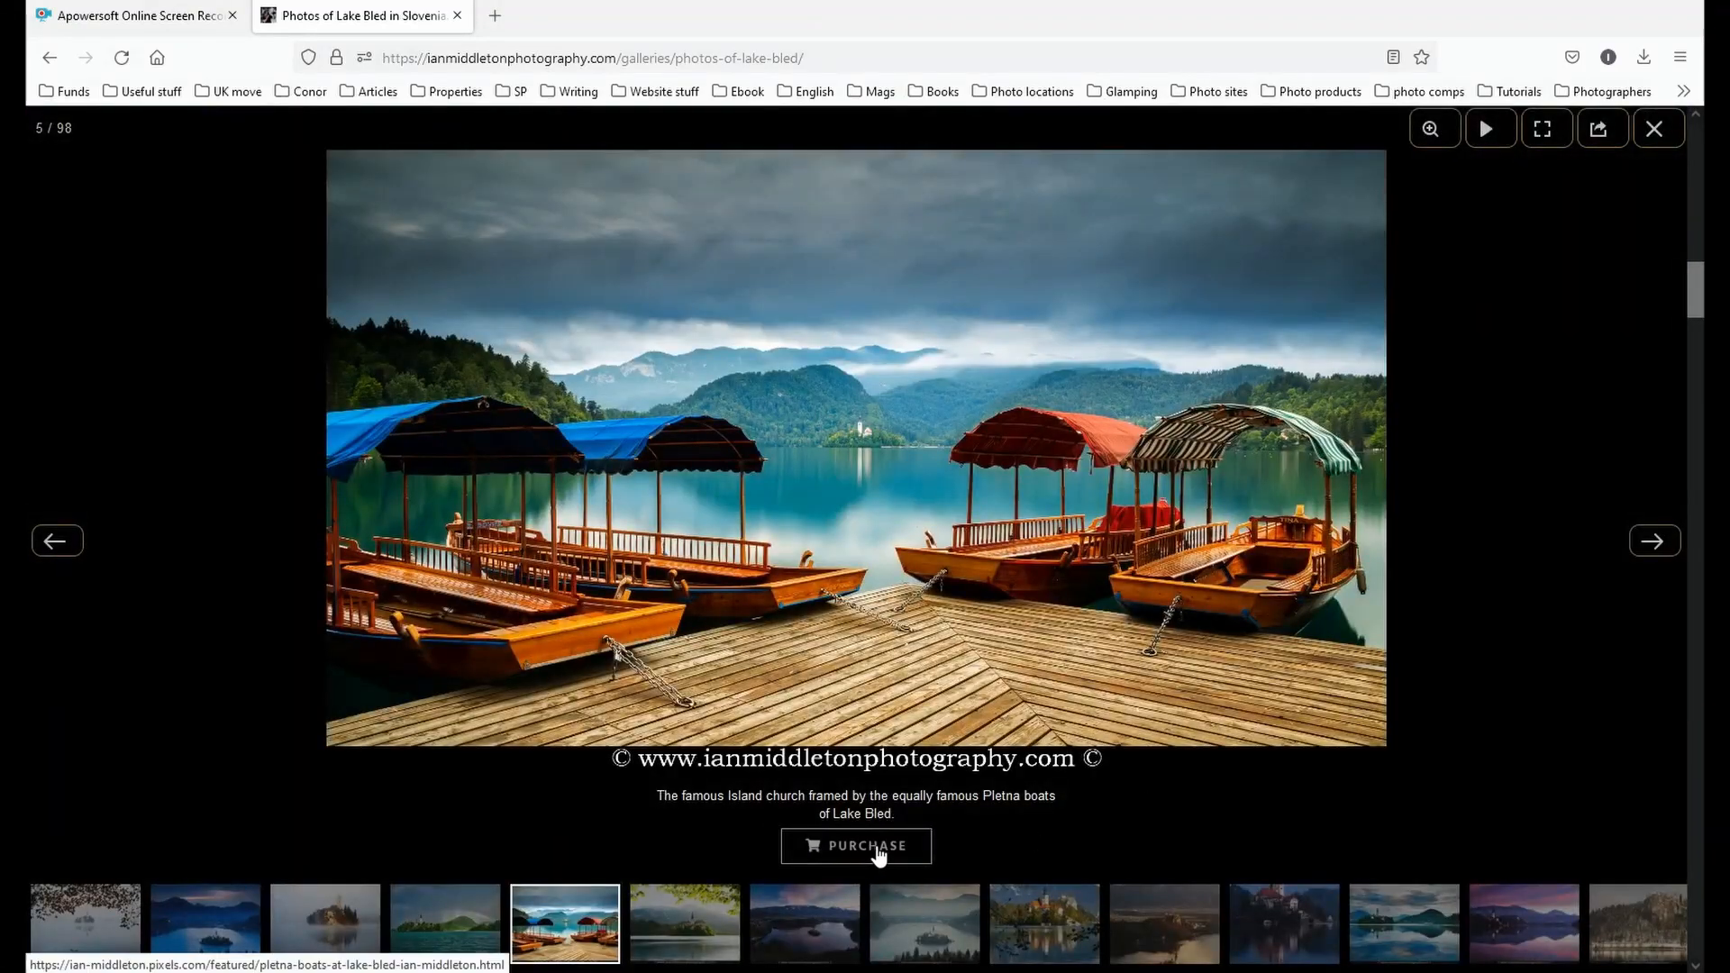
pyautogui.click(880, 848)
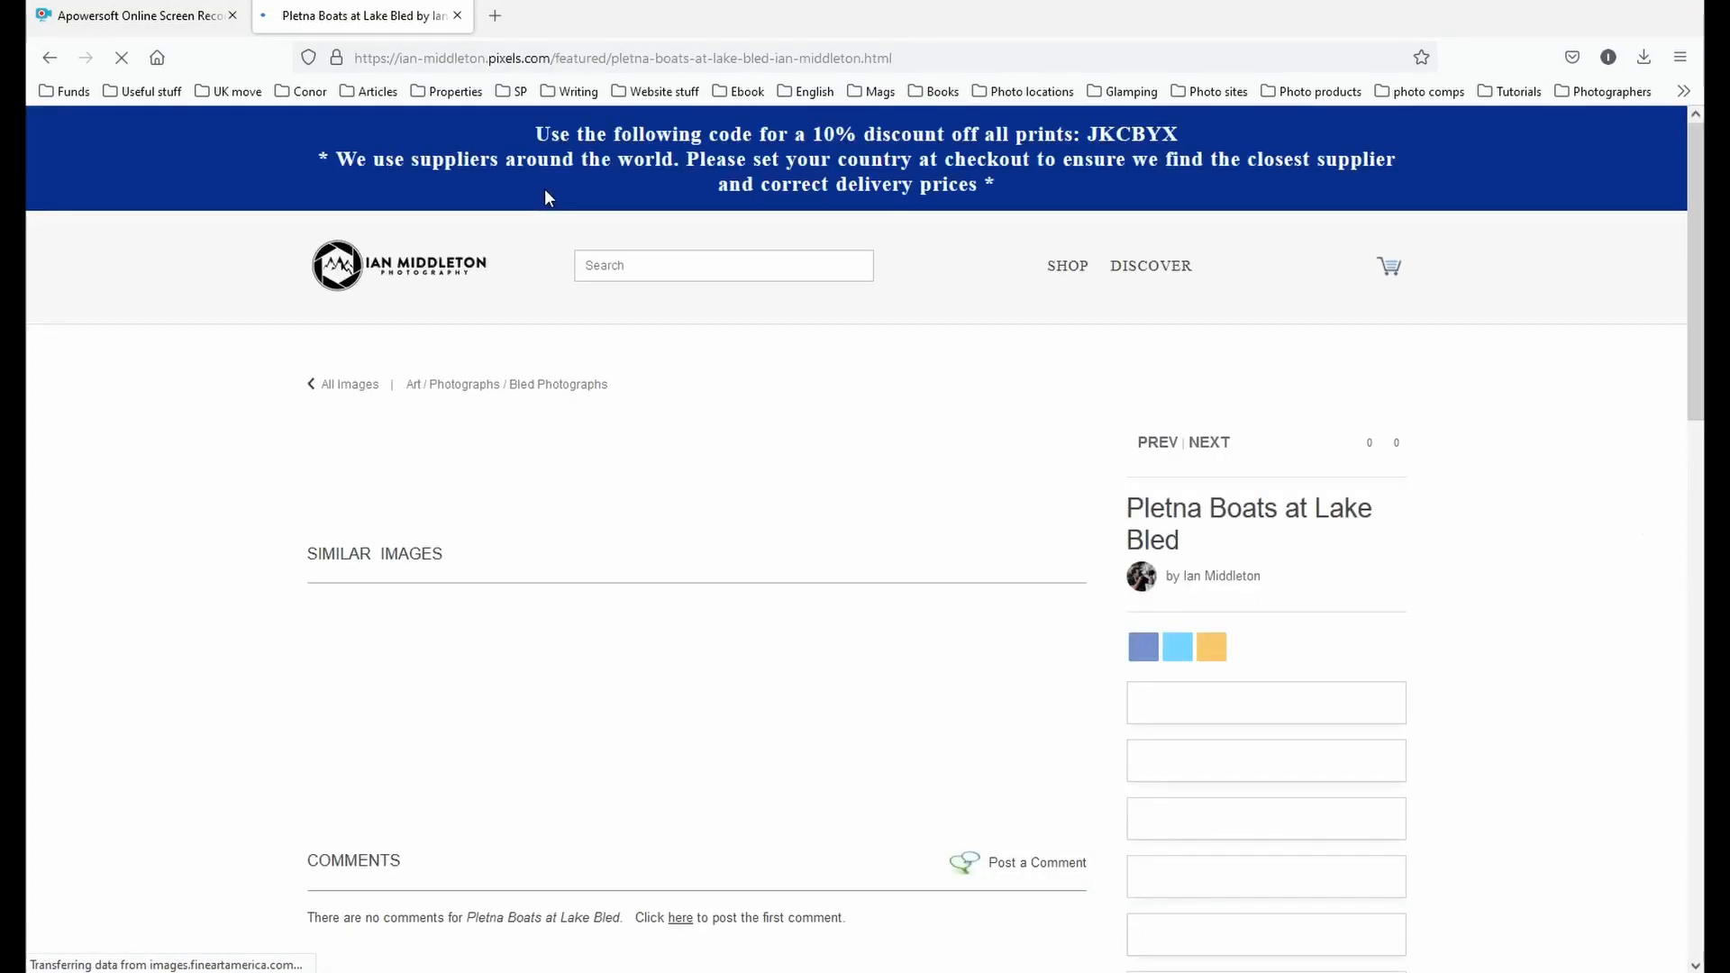